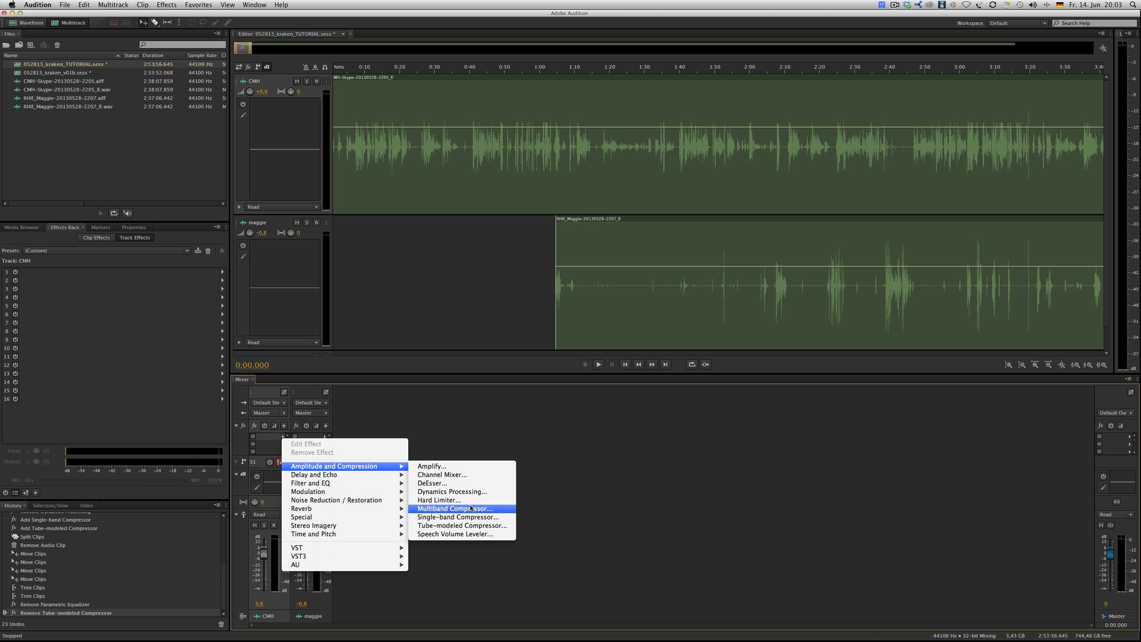
Step: Add a Parametric Equalizer to the CMH track's first effect slot and move its window up
{"action": "mouse_move", "coordinate": [402, 477]}
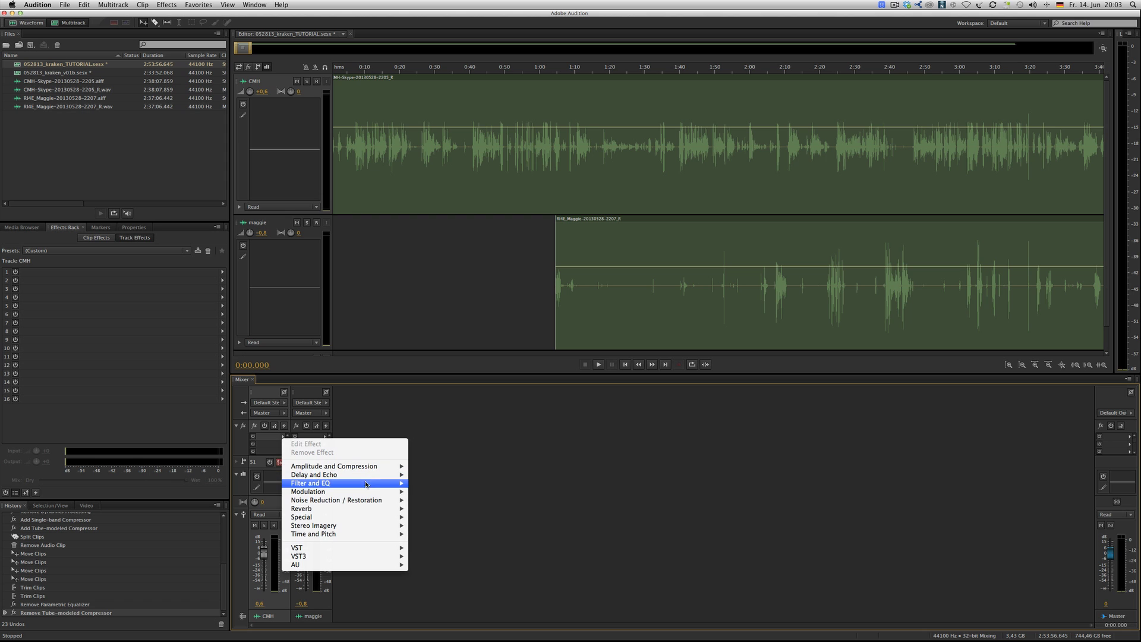
{"action": "left_click", "coordinate": [442, 483]}
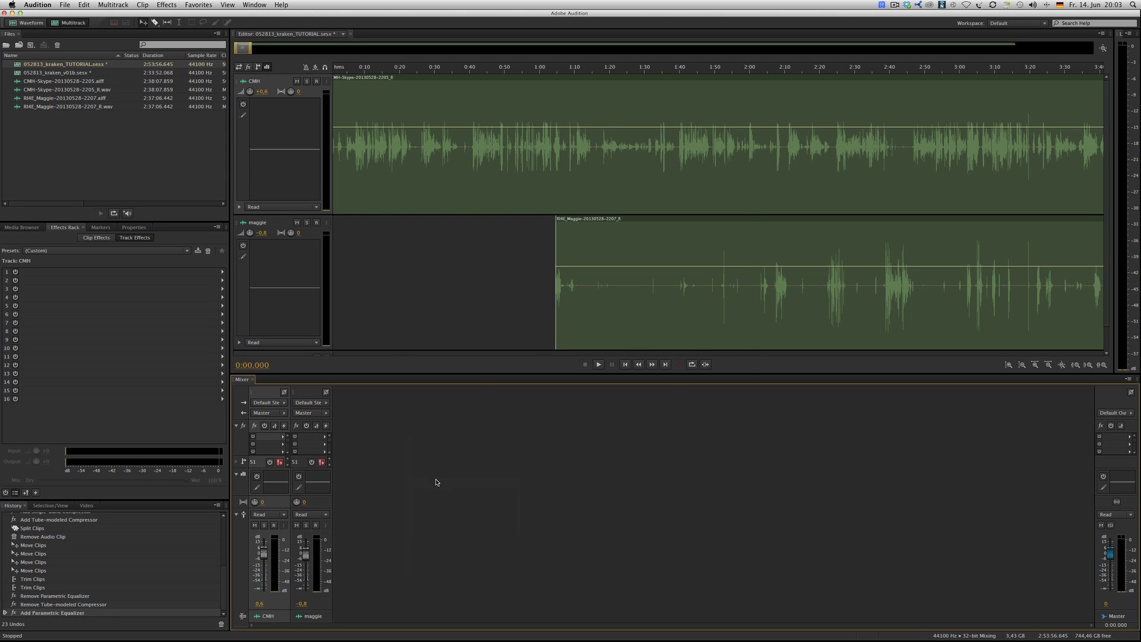
{"action": "left_click_drag", "start_coordinate": [539, 215], "coordinate": [518, 102]}
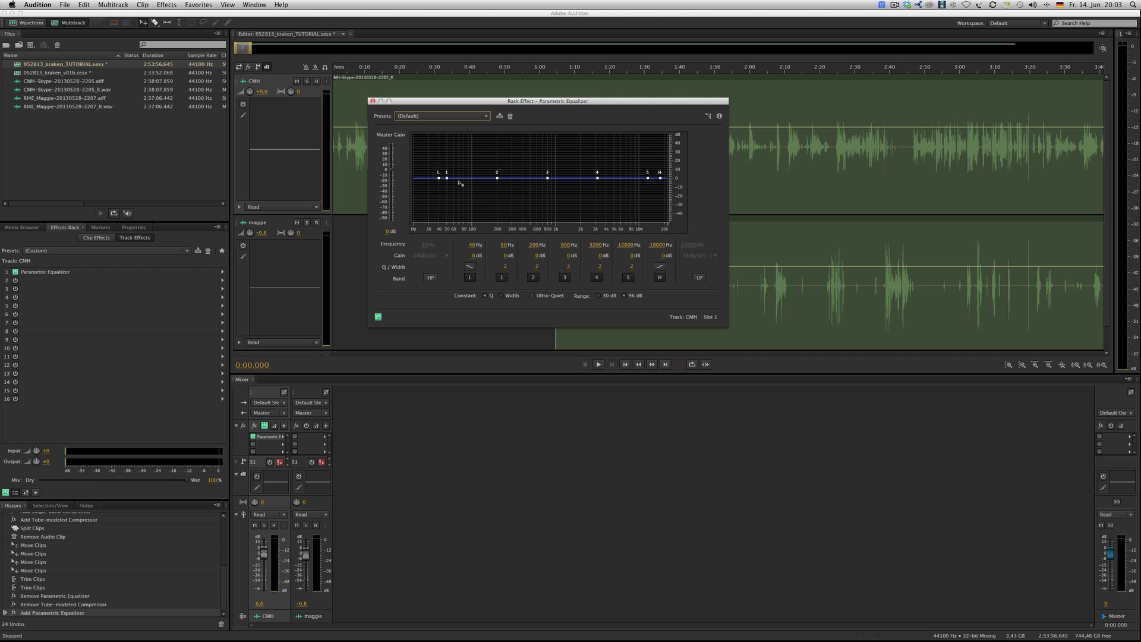
{"action": "left_click", "coordinate": [283, 444]}
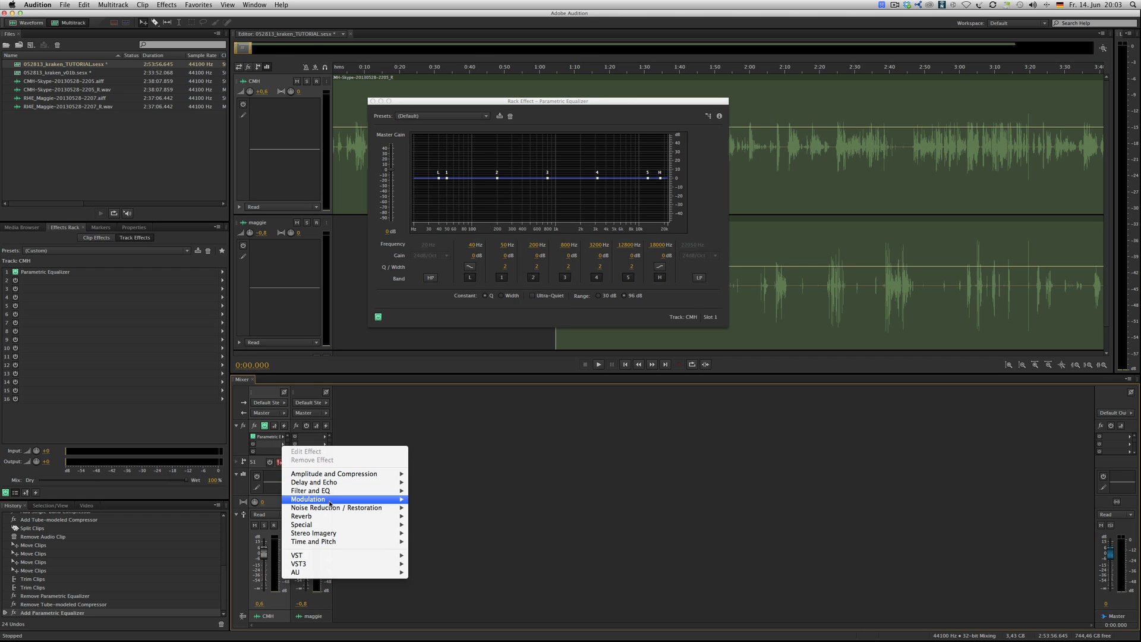
{"action": "mouse_move", "coordinate": [369, 474]}
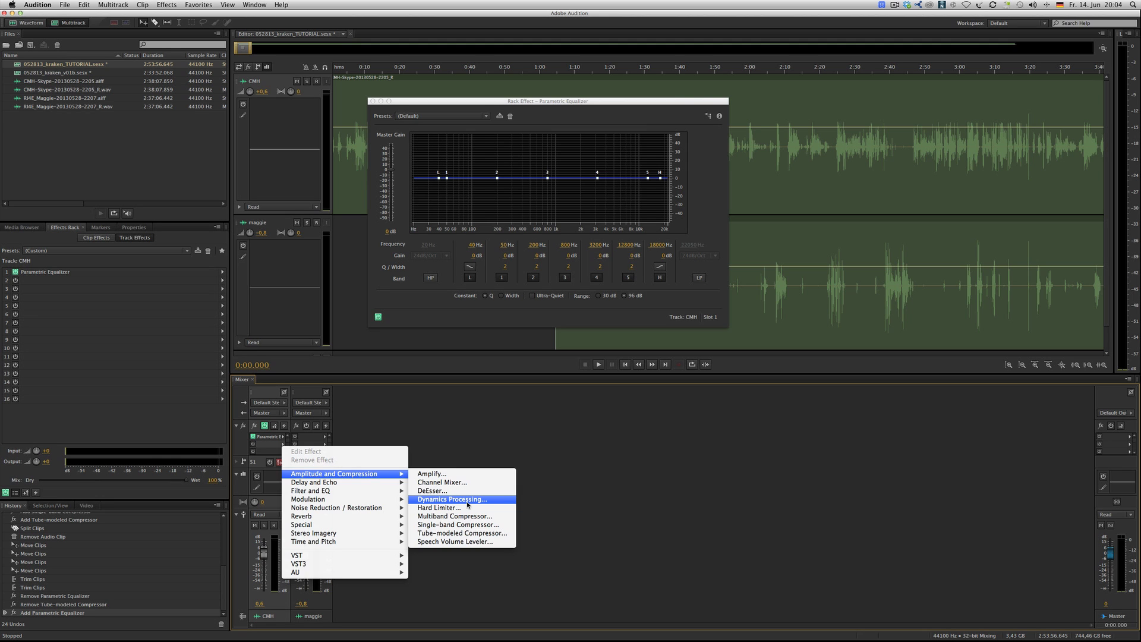
{"action": "left_click", "coordinate": [452, 499]}
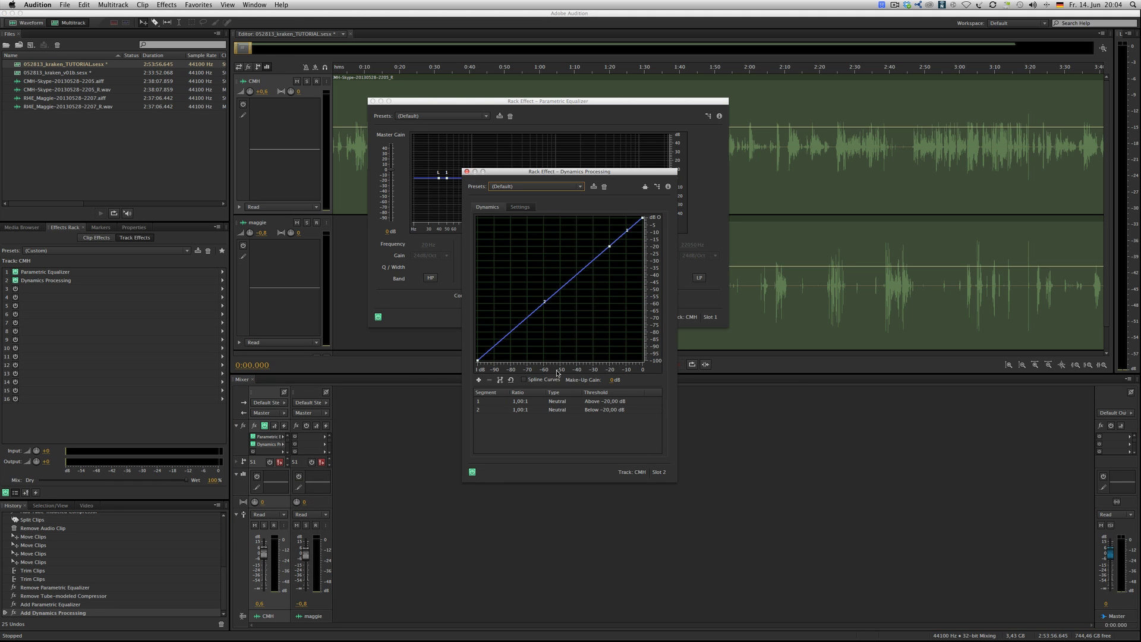
{"action": "left_click", "coordinate": [467, 172]}
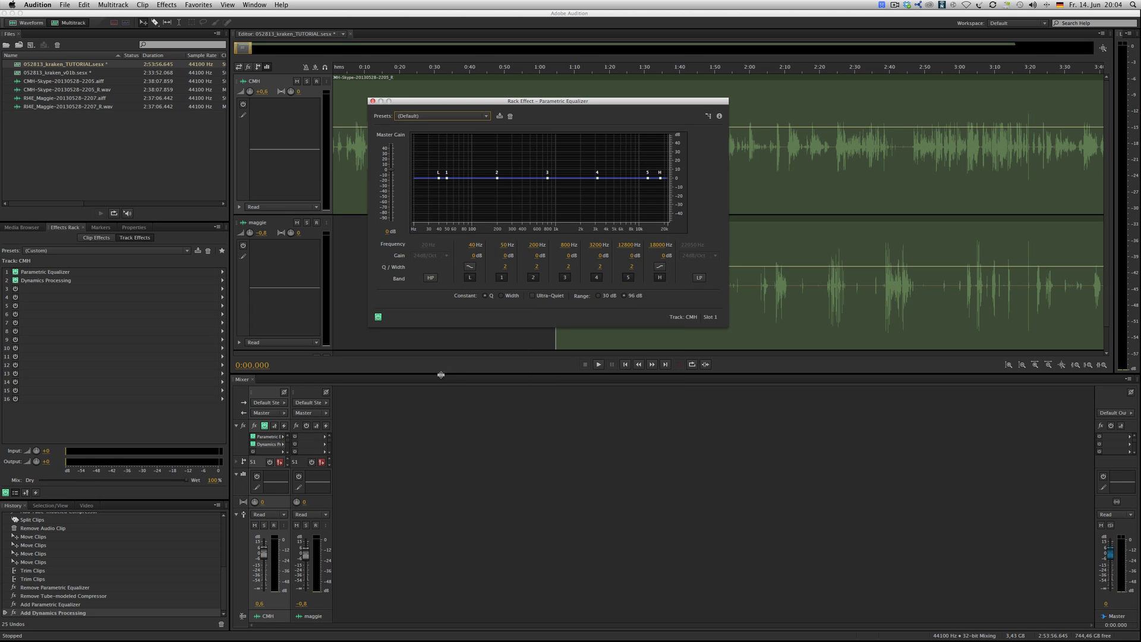
Step: Put a Tube-modeled Compressor in the CMH track's second effect slot and place its window below the equalizer
{"action": "left_click", "coordinate": [283, 445]}
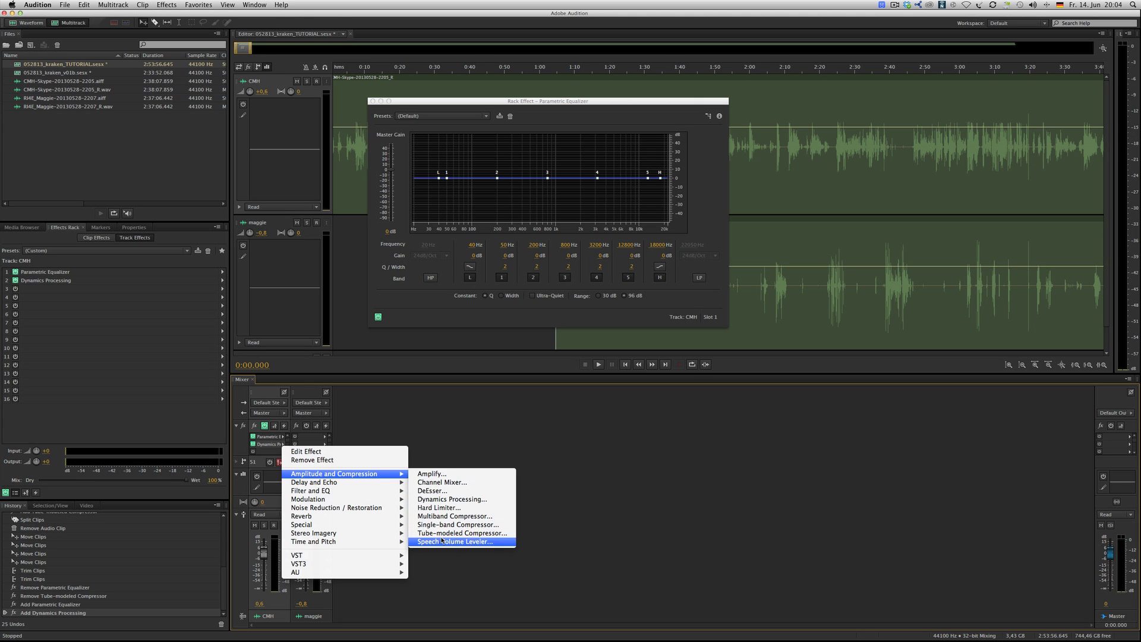
{"action": "left_click", "coordinate": [497, 535]}
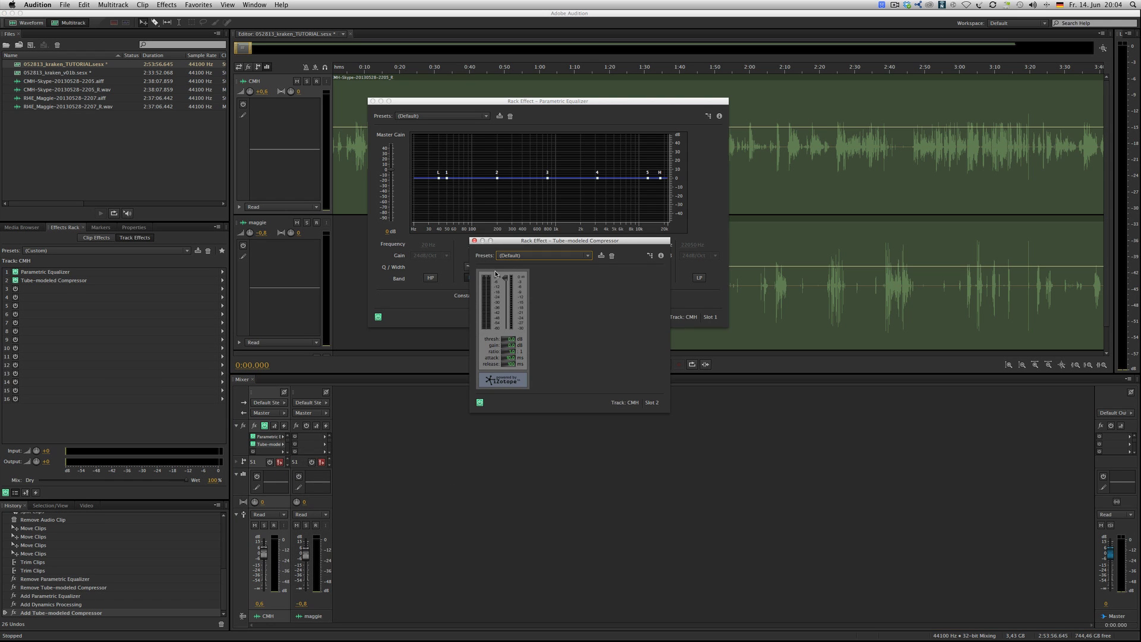
{"action": "left_click_drag", "start_coordinate": [493, 241], "coordinate": [484, 391]}
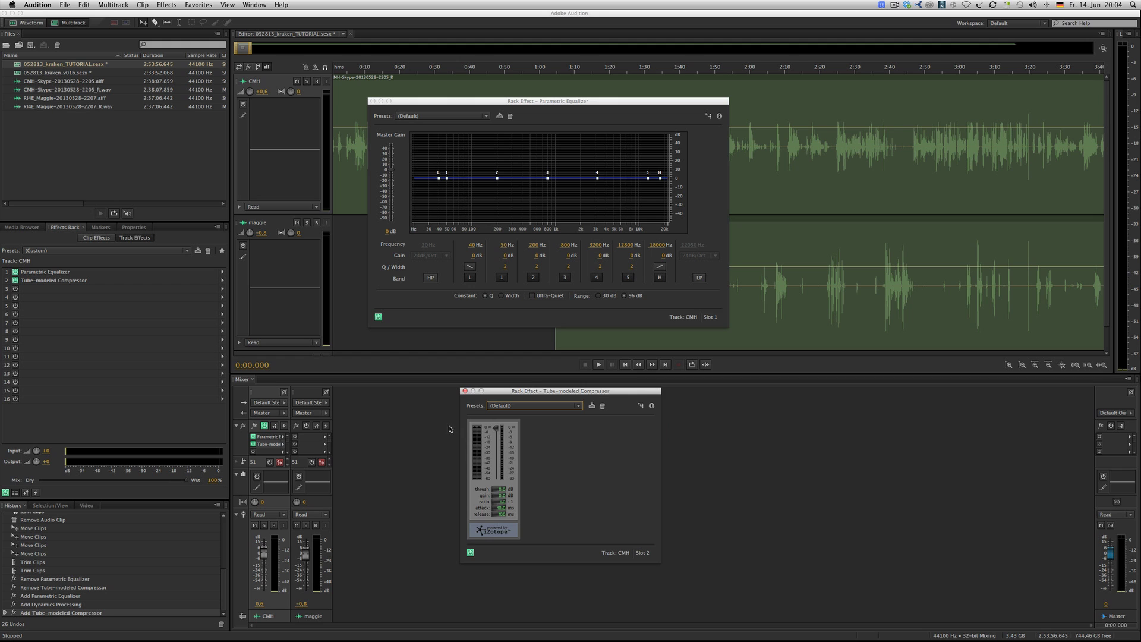
{"action": "left_click_drag", "start_coordinate": [506, 395], "coordinate": [415, 338]}
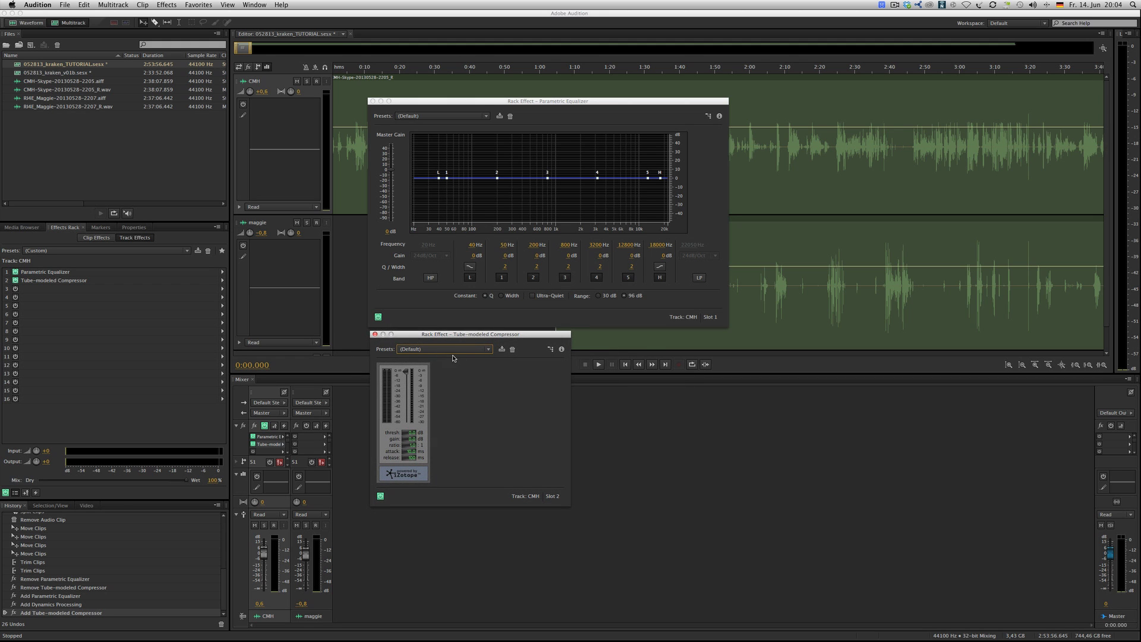
Step: Add a Parametric Equalizer and a Tube-modeled Compressor to the second track's first two effect slots
{"action": "left_click", "coordinate": [326, 438]}
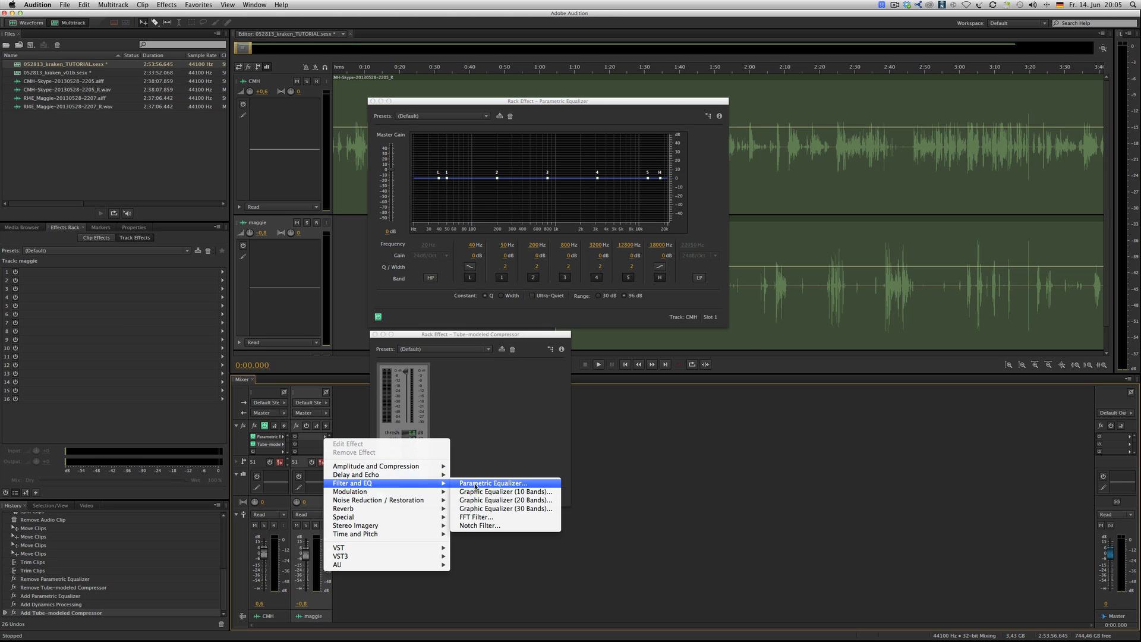
{"action": "left_click", "coordinate": [476, 483]}
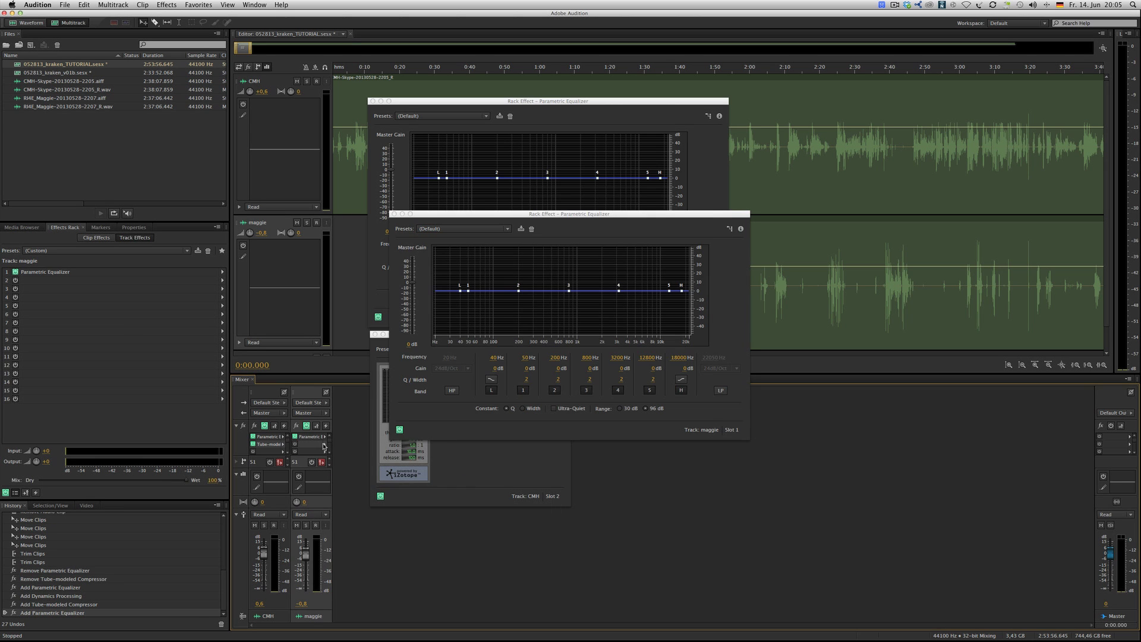
{"action": "left_click", "coordinate": [326, 445]}
{"action": "left_click", "coordinate": [475, 550]}
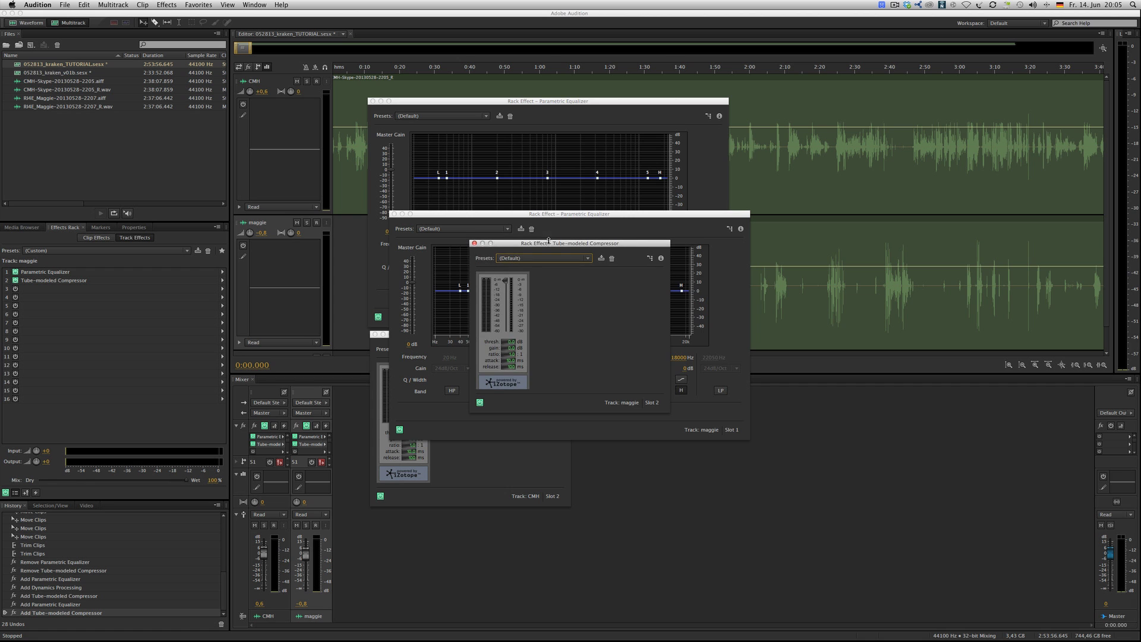
Step: Arrange the effect windows with the two equalizers side by side and each track's compressor beneath its equalizer
{"action": "left_click_drag", "start_coordinate": [549, 240], "coordinate": [664, 419]}
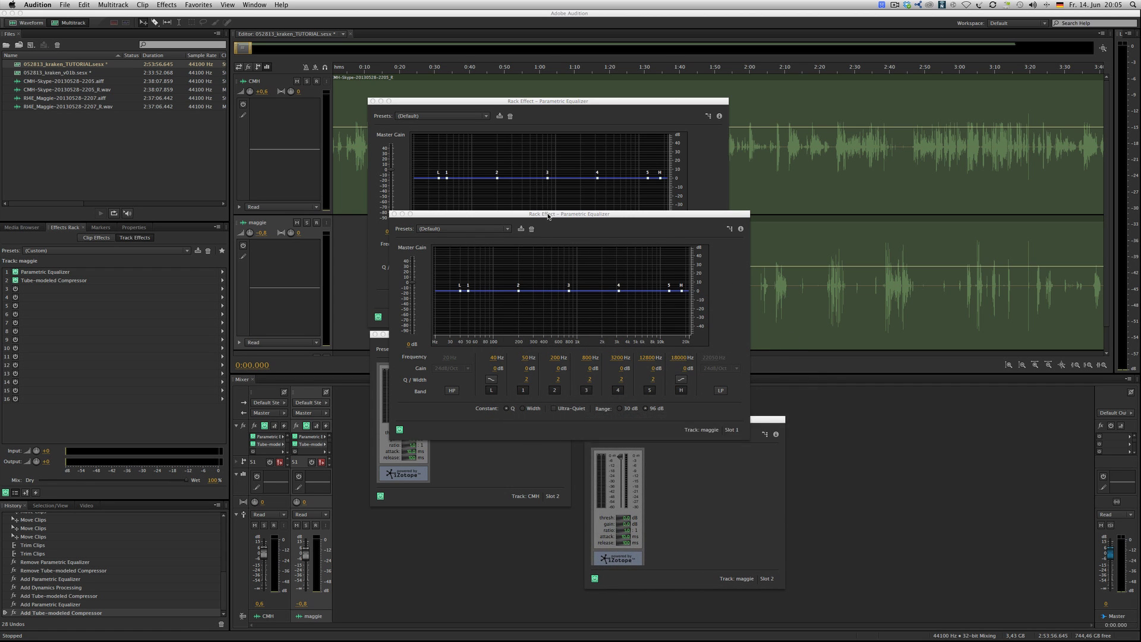
{"action": "left_click_drag", "start_coordinate": [543, 213], "coordinate": [886, 100]}
{"action": "left_click_drag", "start_coordinate": [713, 420], "coordinate": [862, 336]}
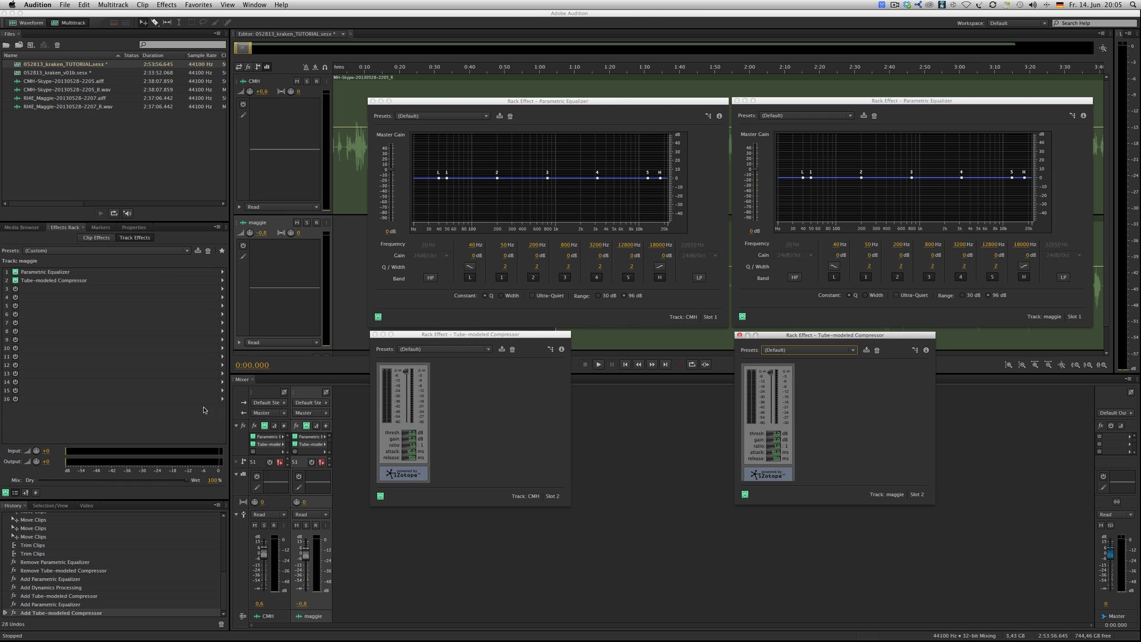
{"action": "left_click_drag", "start_coordinate": [471, 336], "coordinate": [625, 341]}
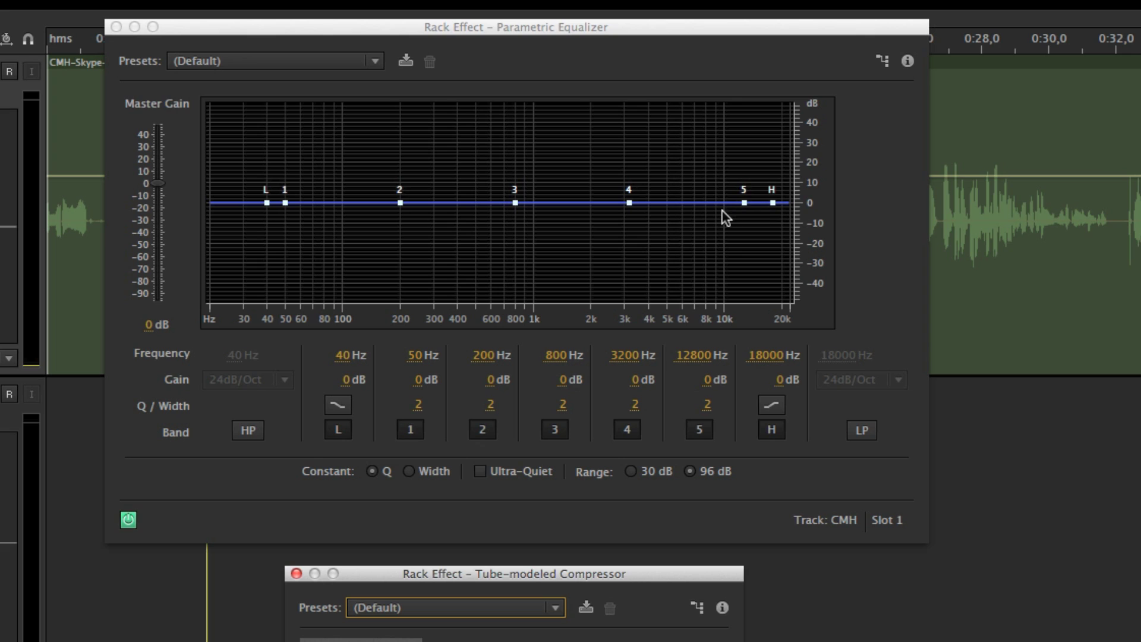
Step: Try a band 4 boost in the CMH equalizer with a 30 dB range, ending at about 1.4 dB near 2974 Hz
{"action": "left_click", "coordinate": [655, 227]}
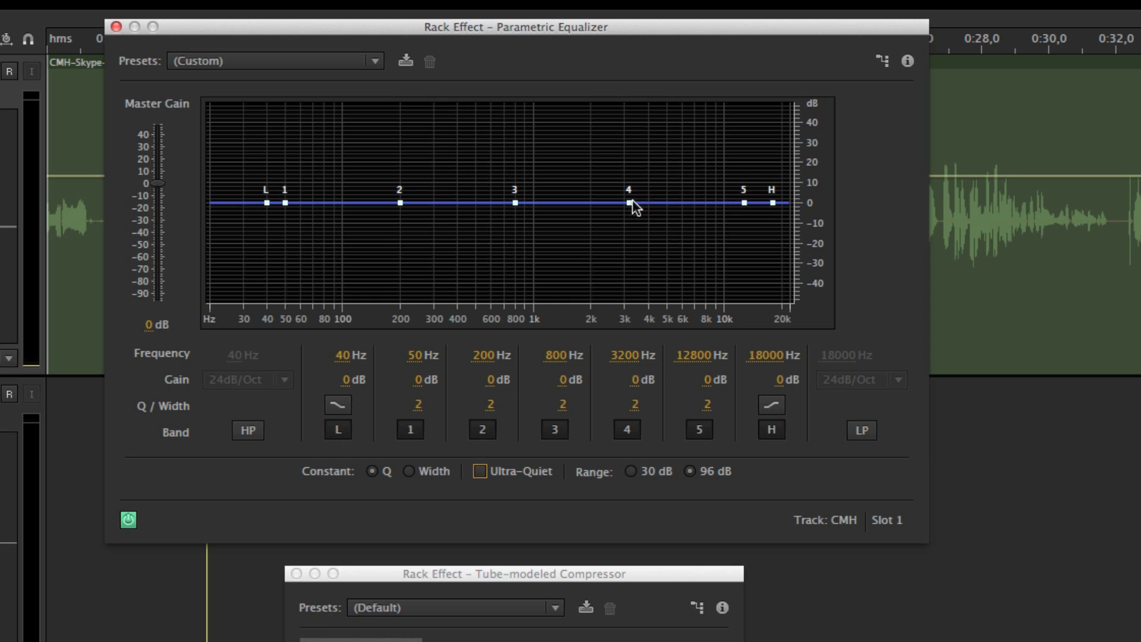
{"action": "mouse_move", "coordinate": [631, 205]}
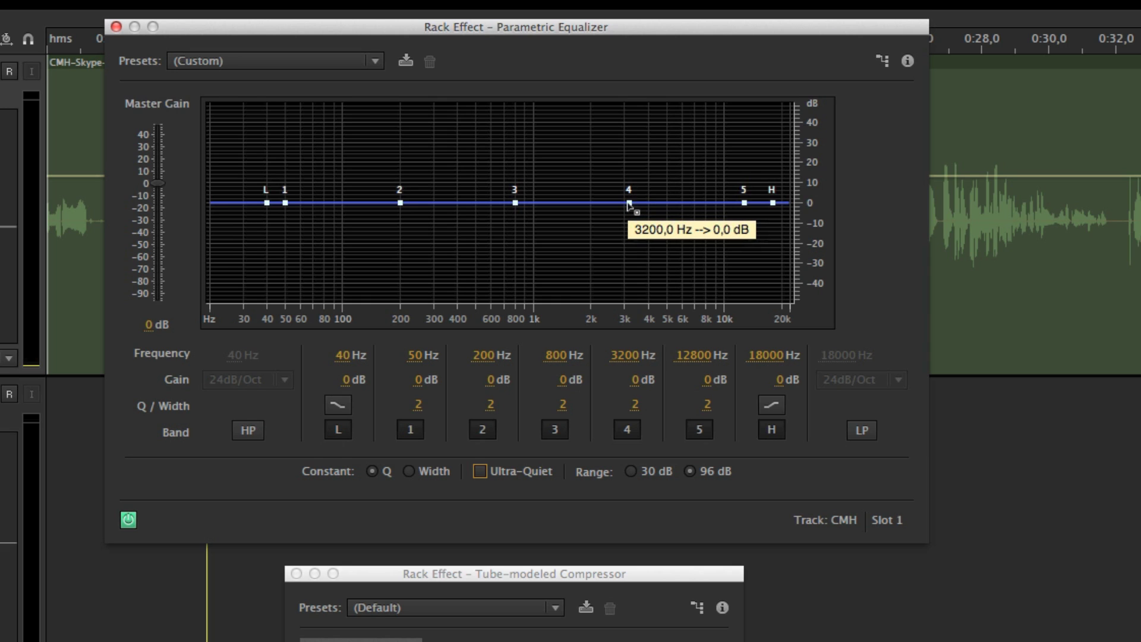
{"action": "left_click_drag", "start_coordinate": [630, 204], "coordinate": [626, 153]}
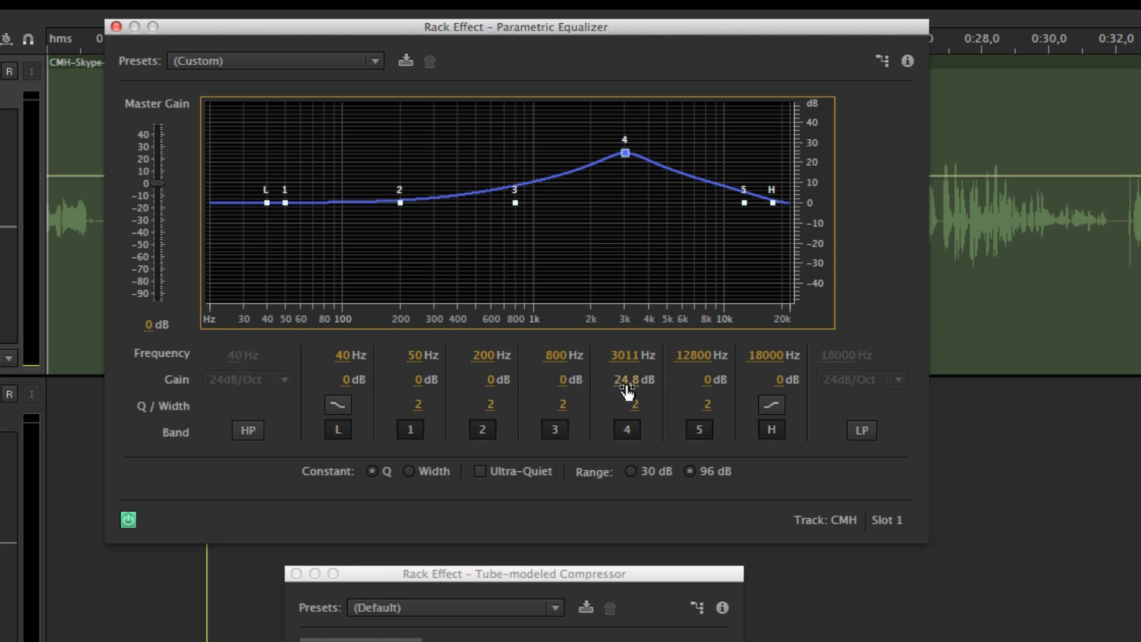
{"action": "mouse_move", "coordinate": [627, 154]}
{"action": "left_click_drag", "start_coordinate": [628, 154], "coordinate": [623, 194]}
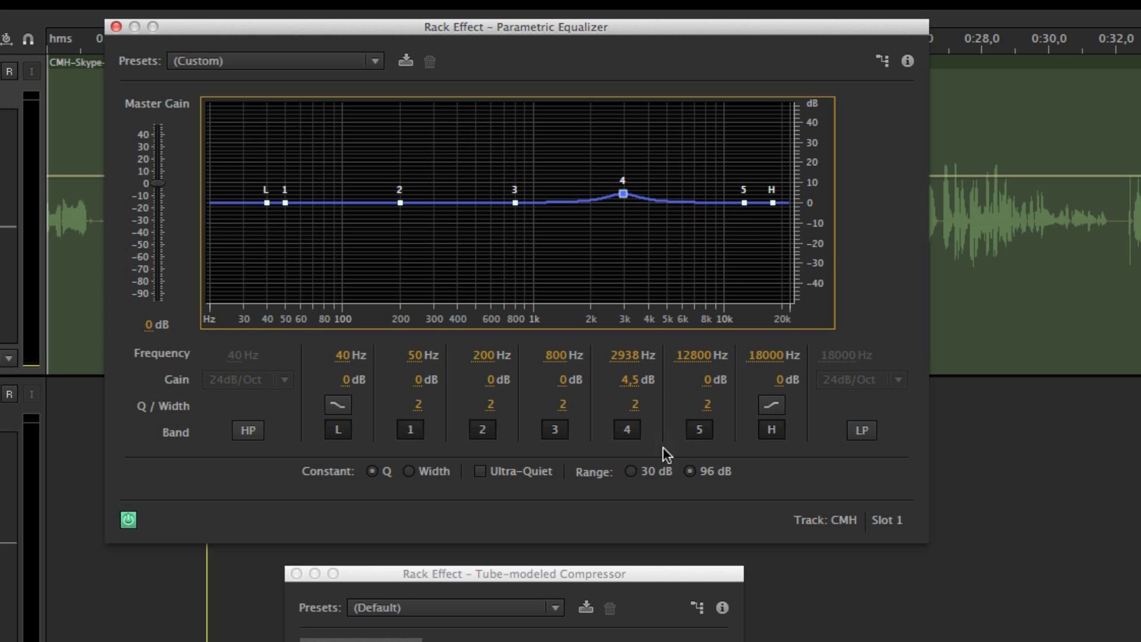
{"action": "left_click", "coordinate": [634, 470]}
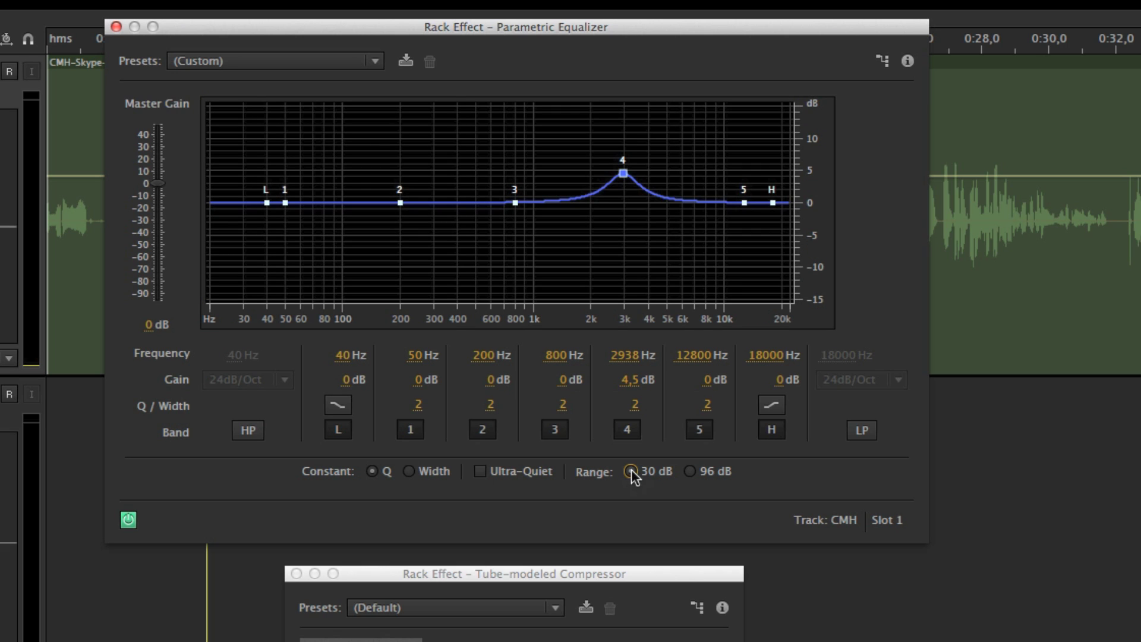
{"action": "mouse_move", "coordinate": [623, 173]}
{"action": "left_mouse_down"}
{"action": "mouse_move", "coordinate": [625, 185]}
{"action": "mouse_move", "coordinate": [624, 155]}
{"action": "mouse_move", "coordinate": [624, 194]}
{"action": "left_mouse_up"}
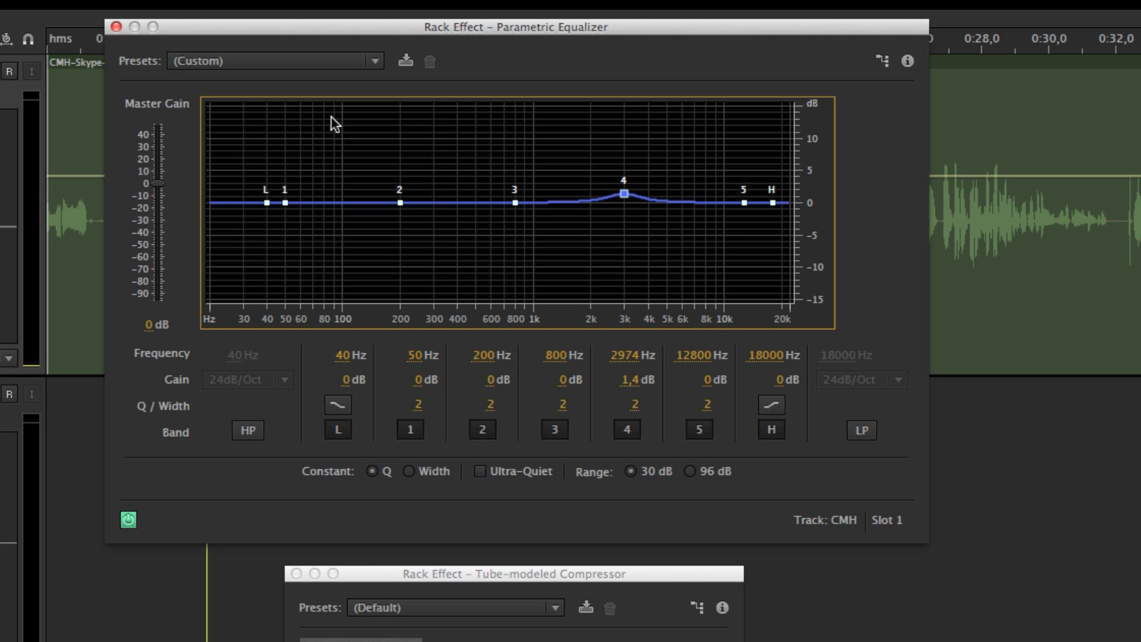
Step: Load the CMH01 preset in the CMH track's equalizer and set the range to 30 dB
{"action": "left_click", "coordinate": [273, 60]}
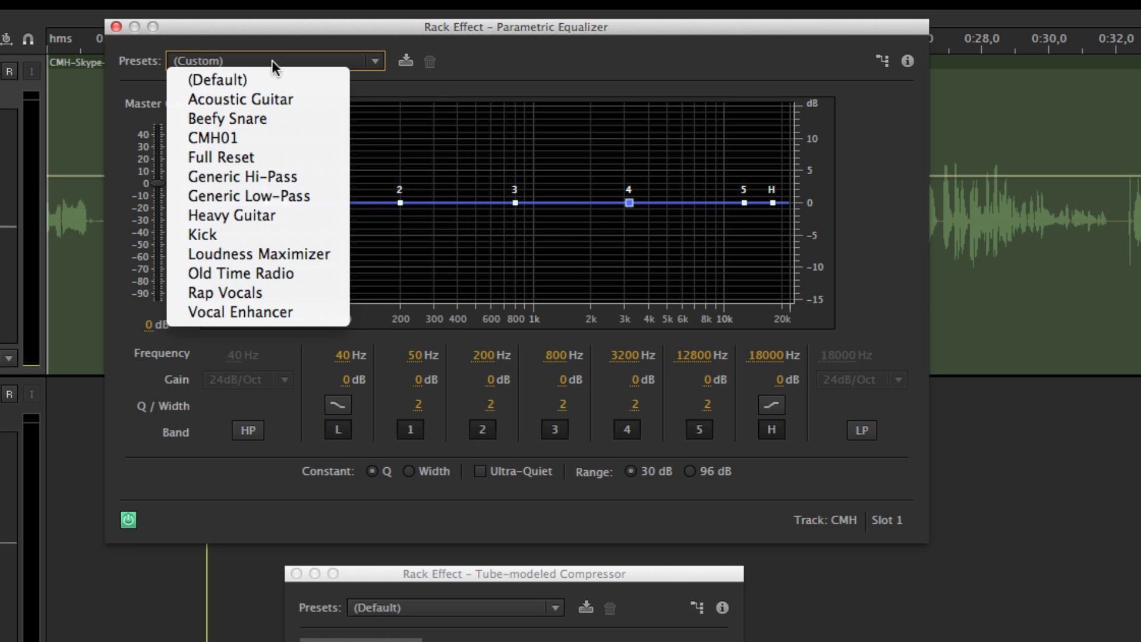
{"action": "left_click", "coordinate": [257, 138]}
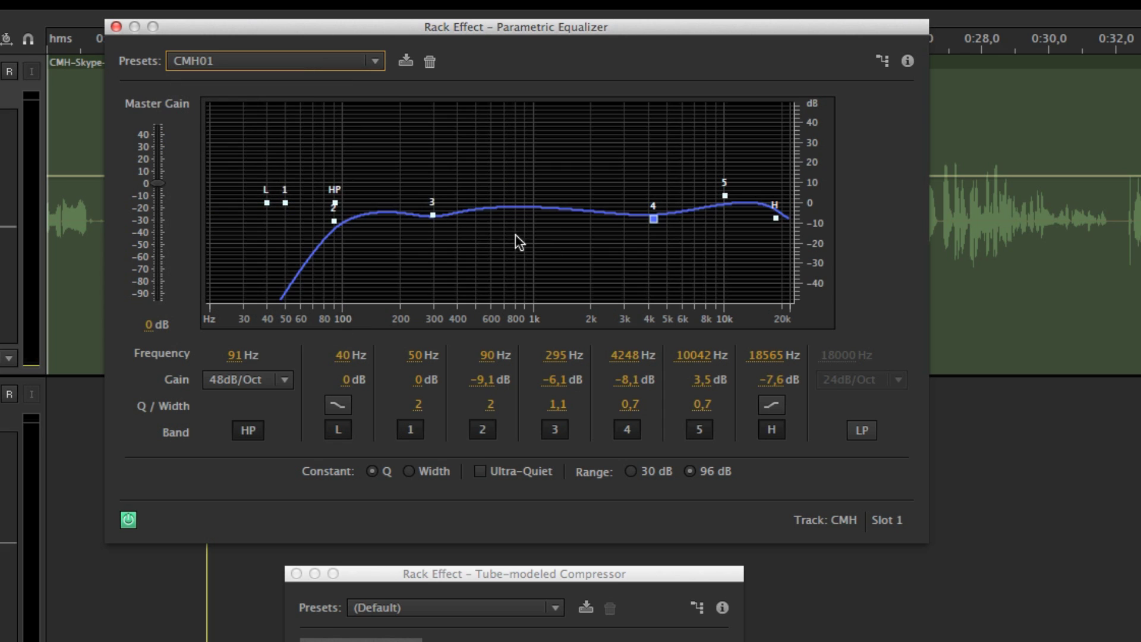
{"action": "left_click", "coordinate": [631, 472]}
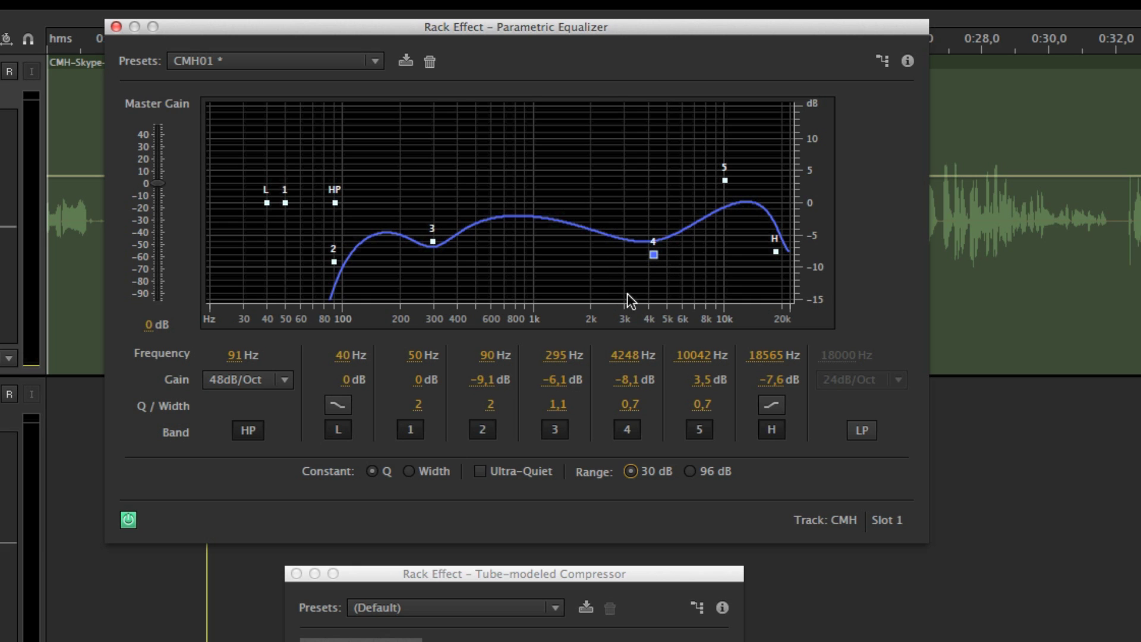
Step: Fine-tune the equalizer bands: band 5 to about 2.8 dB at 10166 Hz, band 4 to 4196 Hz, band 3 to -5.8 dB at 299 Hz
{"action": "left_click_drag", "start_coordinate": [725, 180], "coordinate": [726, 184]}
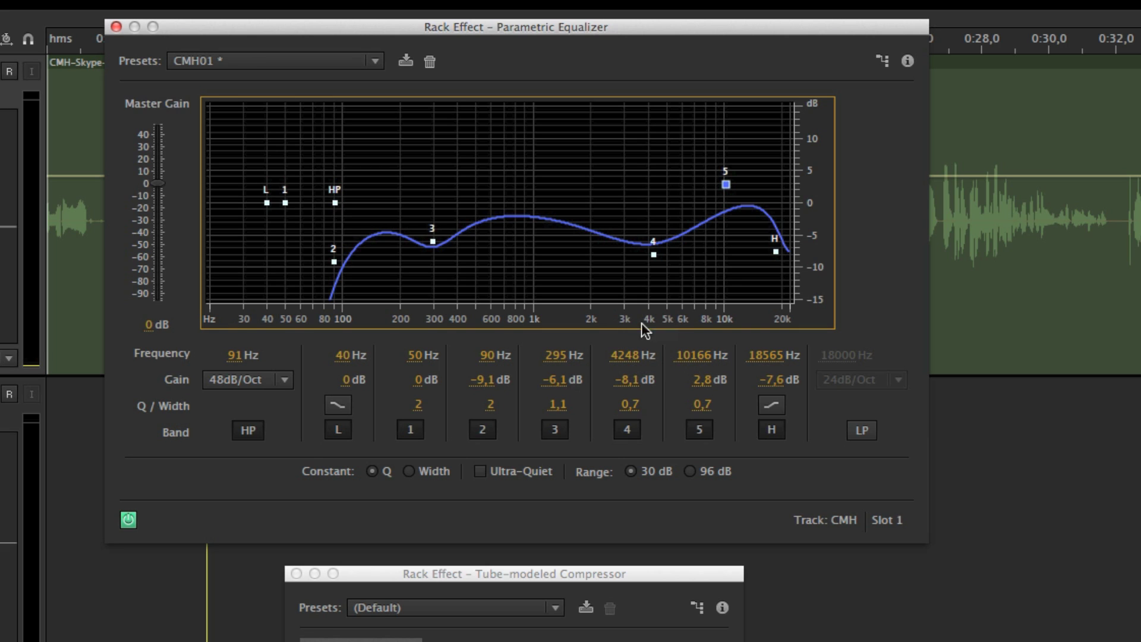
{"action": "left_click_drag", "start_coordinate": [653, 254], "coordinate": [653, 255]}
{"action": "left_click_drag", "start_coordinate": [433, 242], "coordinate": [438, 244]}
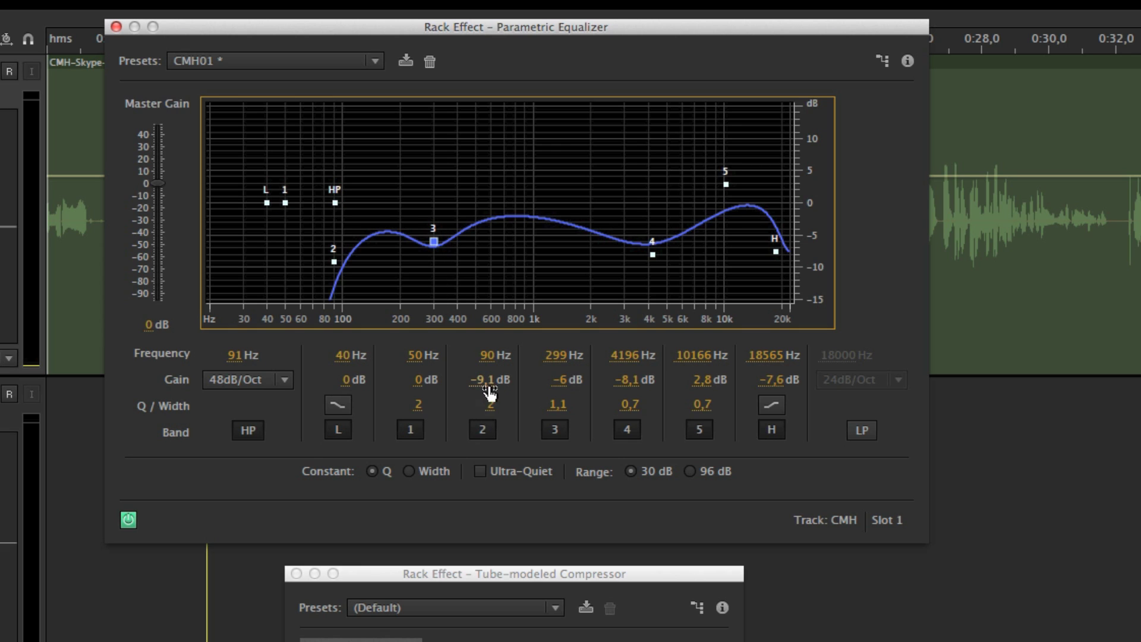
{"action": "left_click_drag", "start_coordinate": [440, 245], "coordinate": [430, 244]}
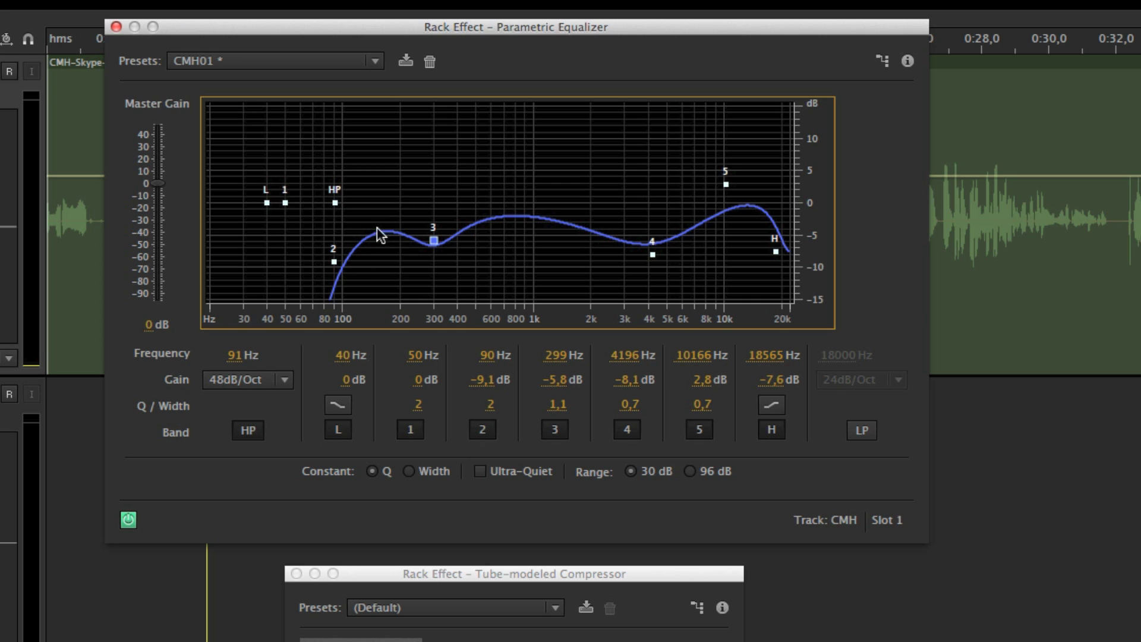
{"action": "mouse_move", "coordinate": [336, 264]}
Step: Nudge both CMH effect windows up and load the Voice Over CMH preset in the Tube-modeled Compressor
{"action": "mouse_move", "coordinate": [678, 26]}
{"action": "left_mouse_down"}
{"action": "mouse_move", "coordinate": [750, 11]}
{"action": "mouse_move", "coordinate": [677, 19]}
{"action": "left_mouse_up"}
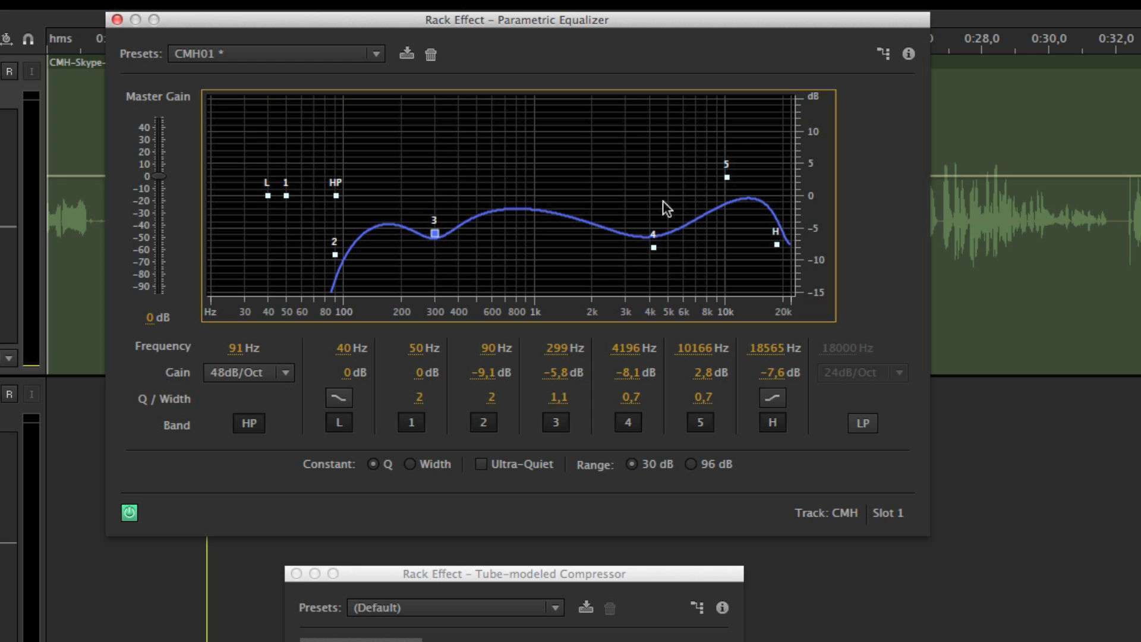
{"action": "left_click_drag", "start_coordinate": [421, 574], "coordinate": [425, 565]}
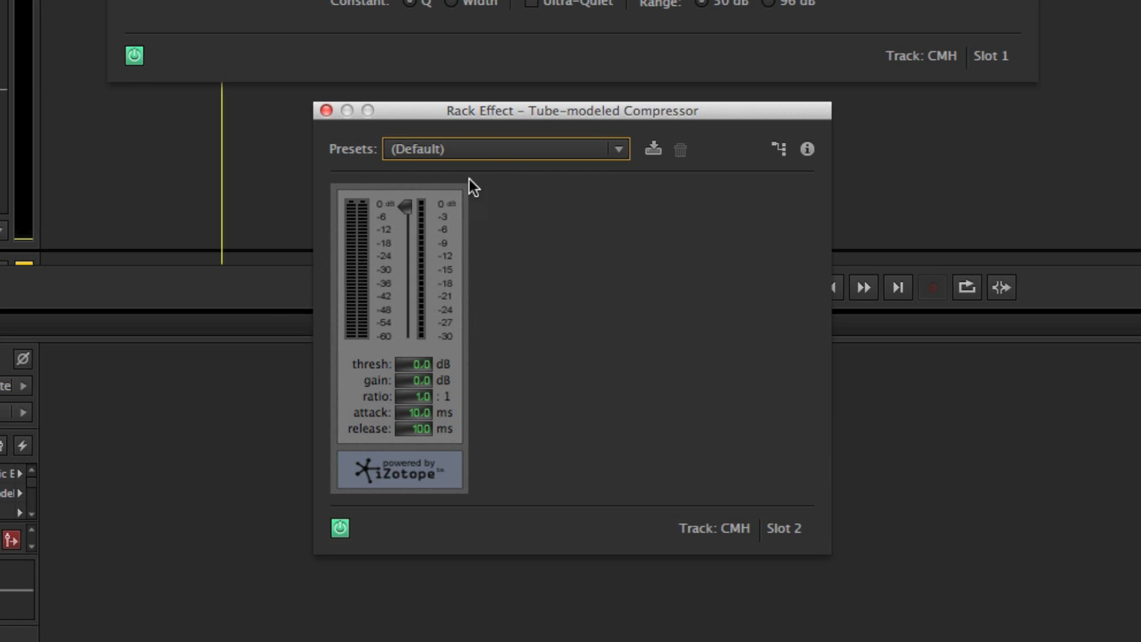
{"action": "left_click", "coordinate": [498, 149]}
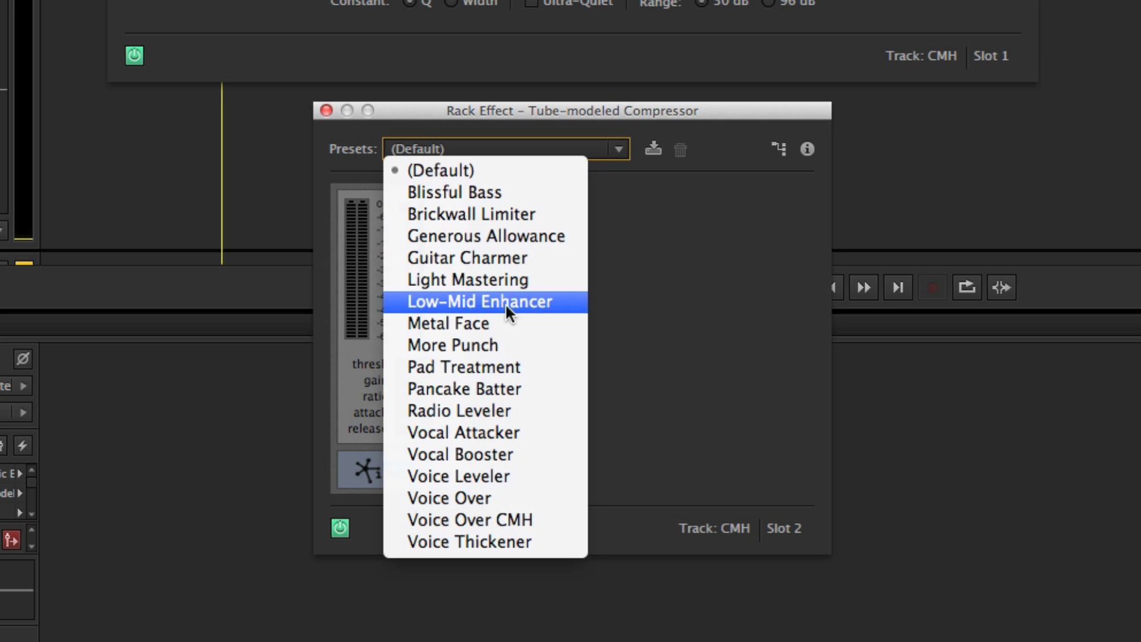
{"action": "left_click", "coordinate": [495, 521]}
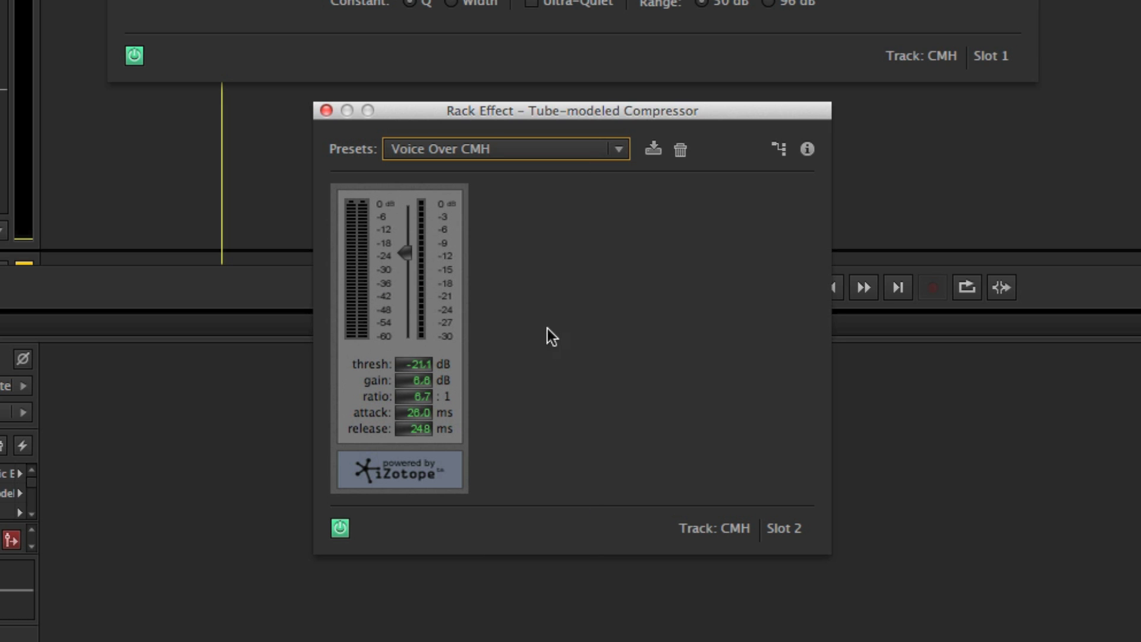
Step: Load the Voice Over preset in the CMH track's Tube-modeled Compressor
{"action": "left_click", "coordinate": [476, 150]}
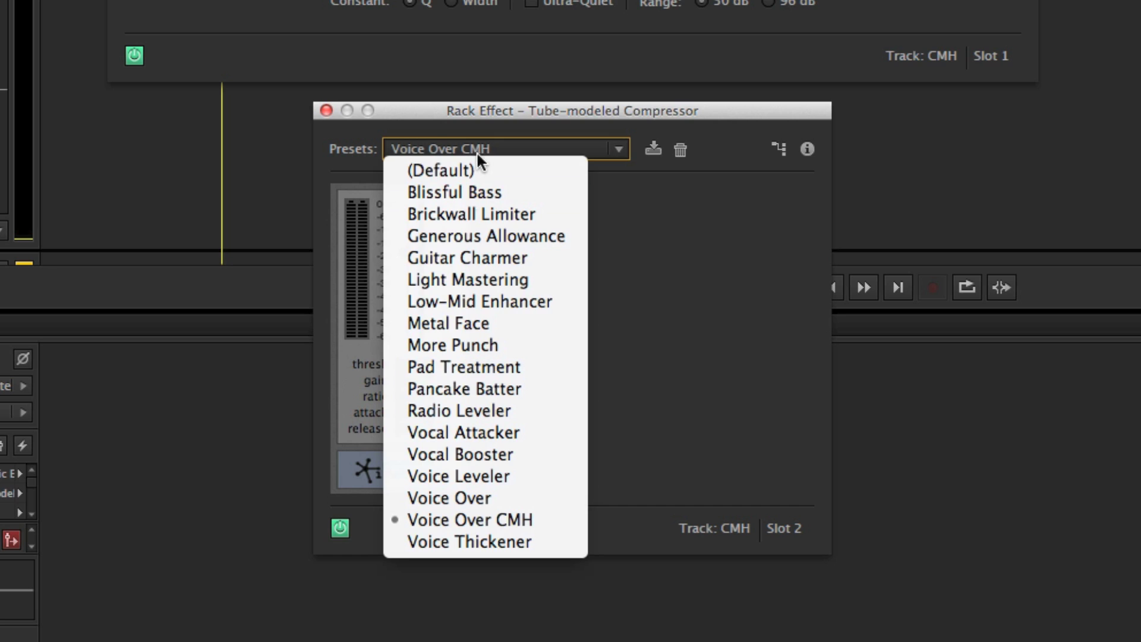
{"action": "left_click", "coordinate": [480, 500]}
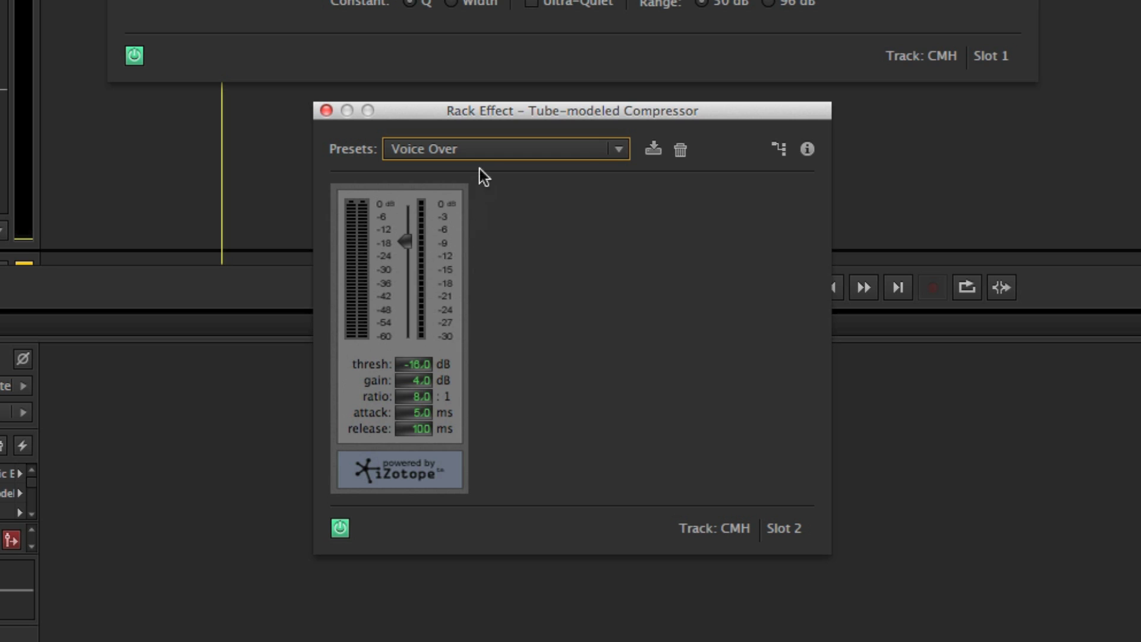
Step: Load the Voice Over CMH preset in the CMH track's Tube-modeled Compressor
{"action": "left_click", "coordinate": [477, 151]}
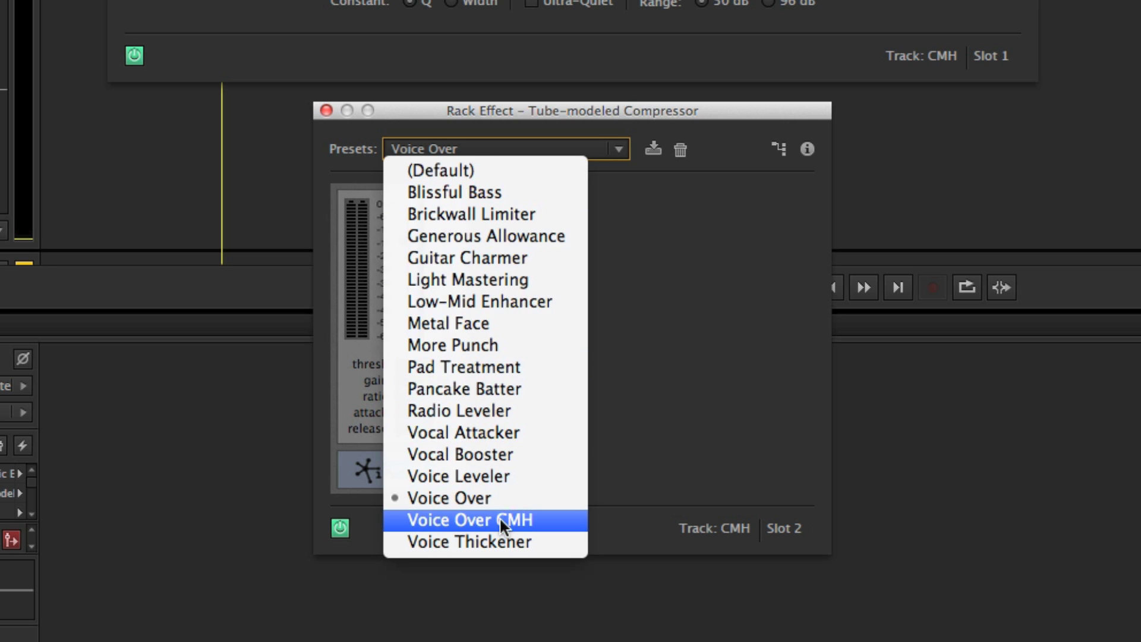
{"action": "left_click", "coordinate": [499, 520]}
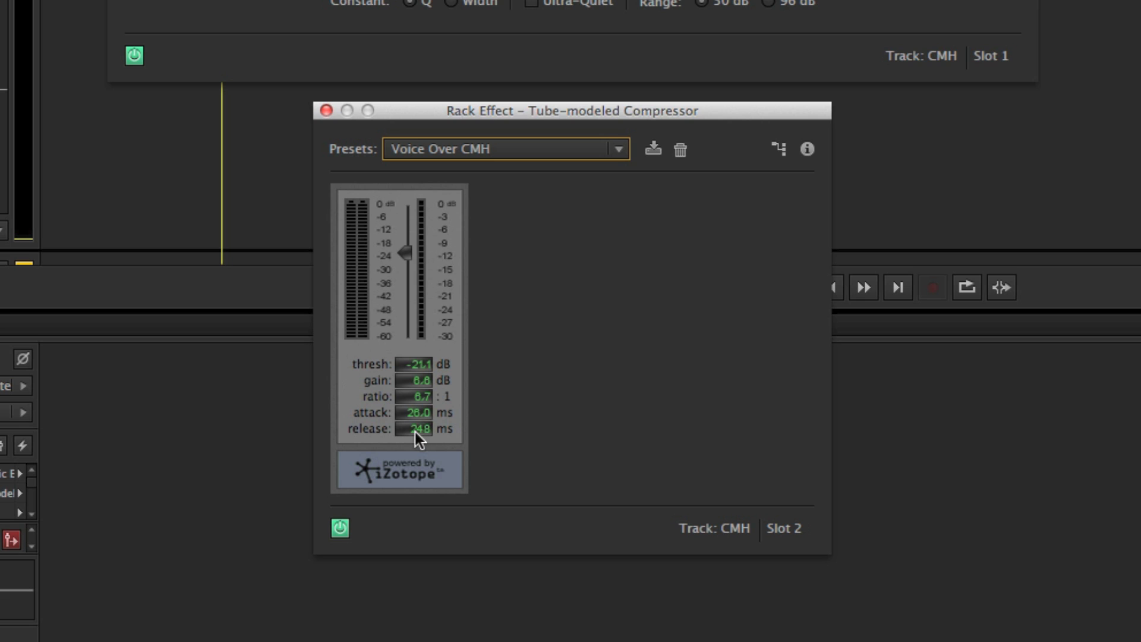
Step: Set the Tube-modeled Compressor's attack to 28.8 ms and its release to 290 ms
{"action": "left_click_drag", "start_coordinate": [422, 418], "coordinate": [411, 418]}
{"action": "left_click", "coordinate": [417, 429]}
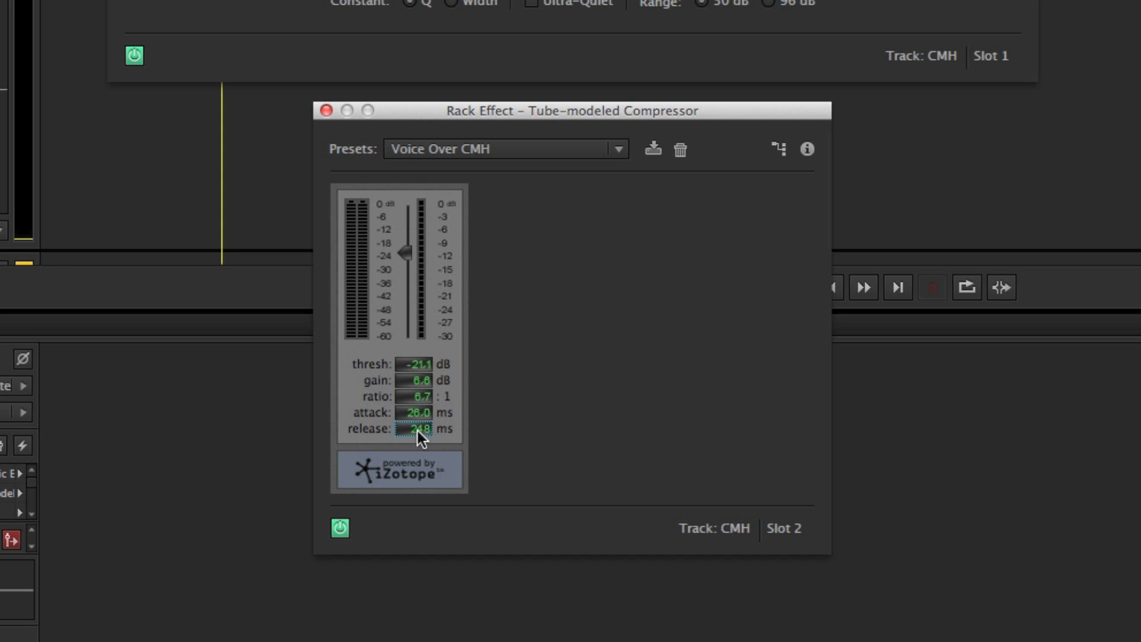
{"action": "type", "text": "4001"}
{"action": "key", "text": "BackSpace"}
{"action": "key", "text": "BackSpace"}
{"action": "key", "text": "BackSpace"}
{"action": "key", "text": "BackSpace"}
{"action": "type", "text": "5000"}
{"action": "key", "text": "BackSpace"}
{"action": "key", "text": "BackSpace"}
{"action": "key", "text": "BackSpace"}
{"action": "key", "text": "BackSpace"}
{"action": "type", "text": "704"}
{"action": "key", "text": "BackSpace"}
{"action": "key", "text": "BackSpace"}
{"action": "key", "text": "BackSpace"}
{"action": "type", "text": "358"}
{"action": "left_click", "coordinate": [425, 413]}
{"action": "key", "text": "BackSpace"}
{"action": "type", "text": "8"}
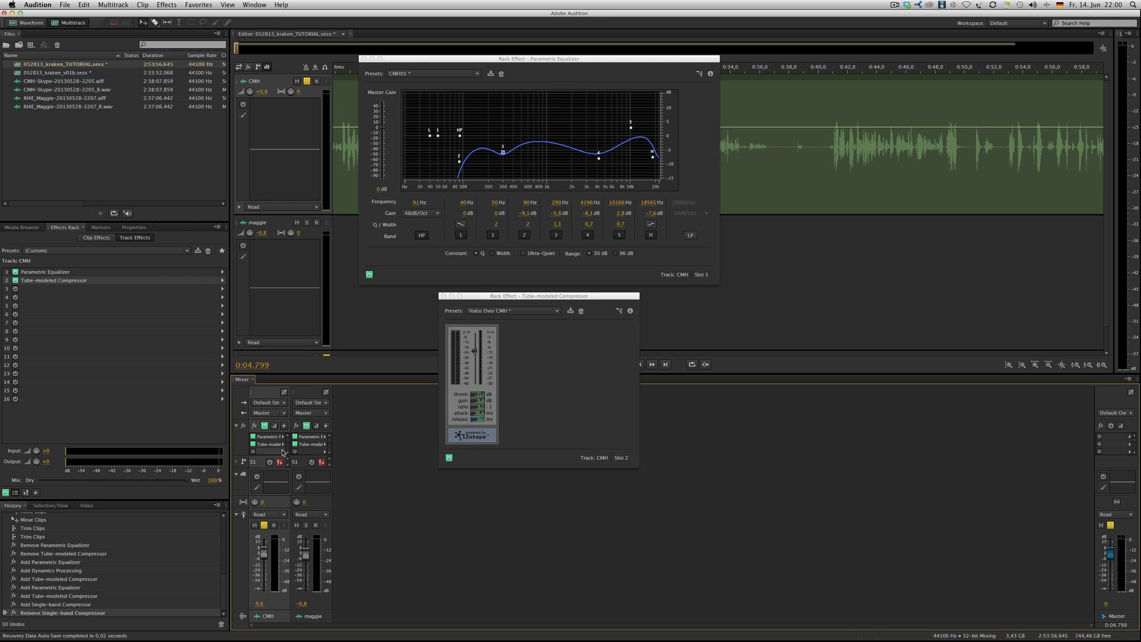
Step: Add a Single-band Compressor in the CMH track's third effect slot and load the VOCAL 01 preset
{"action": "left_click", "coordinate": [284, 452]}
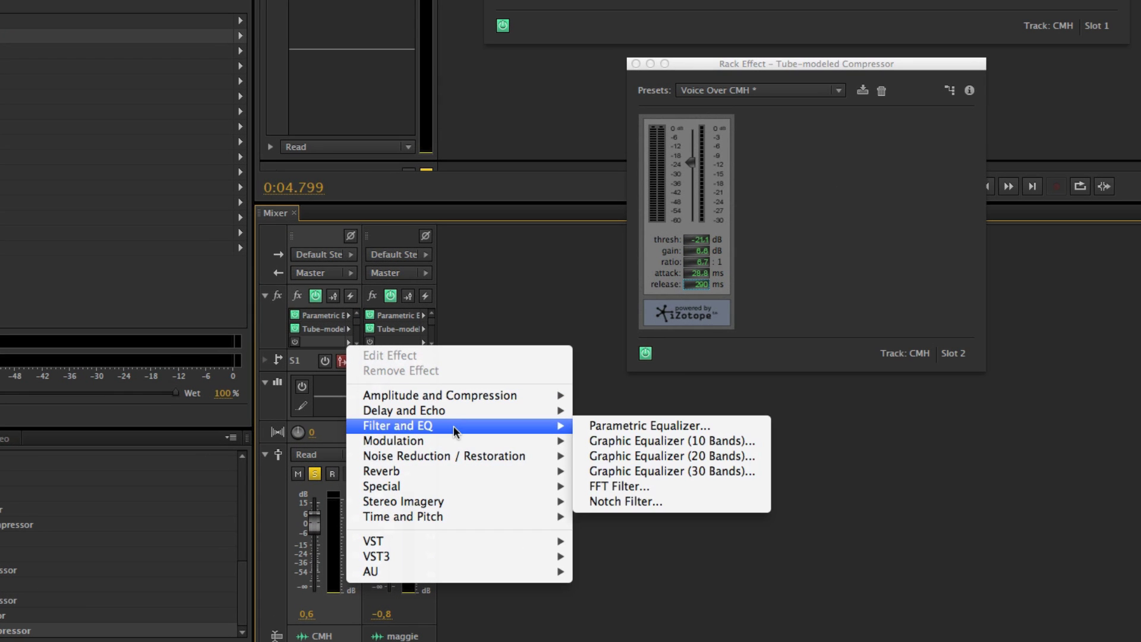
{"action": "mouse_move", "coordinate": [342, 516]}
{"action": "mouse_move", "coordinate": [559, 395]}
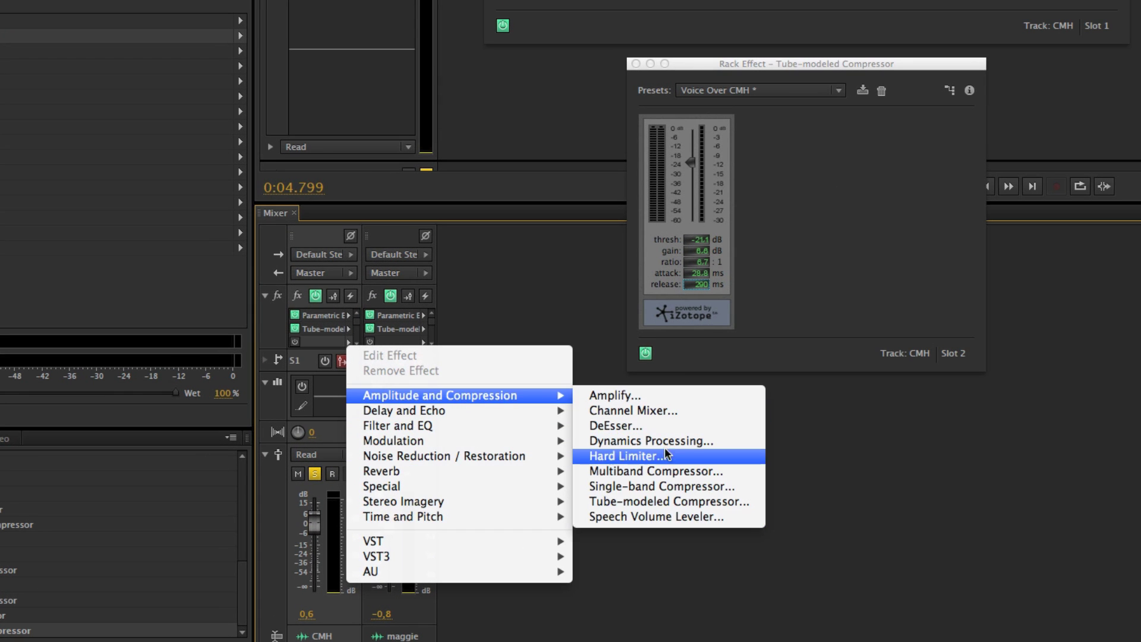
{"action": "left_click", "coordinate": [671, 488]}
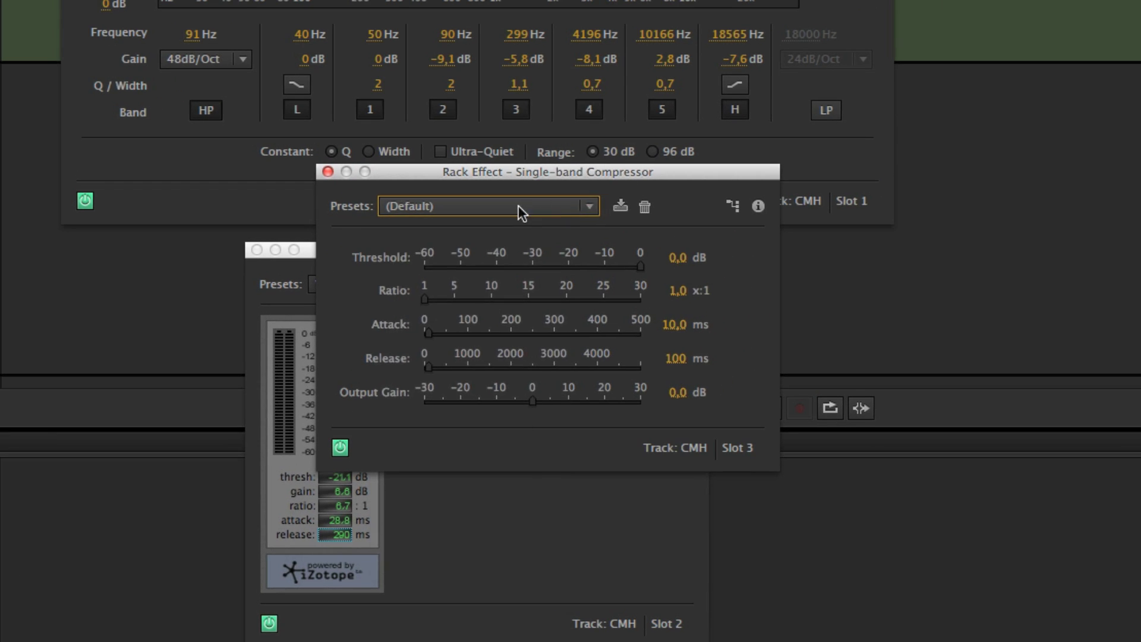
{"action": "left_click", "coordinate": [520, 207]}
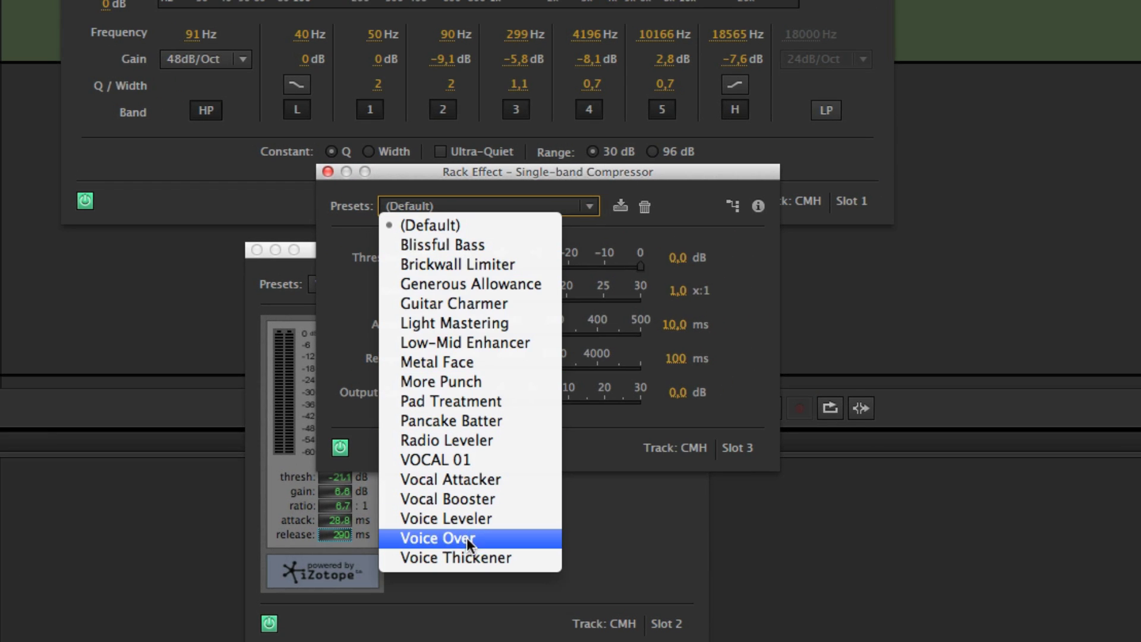
{"action": "left_click", "coordinate": [470, 460]}
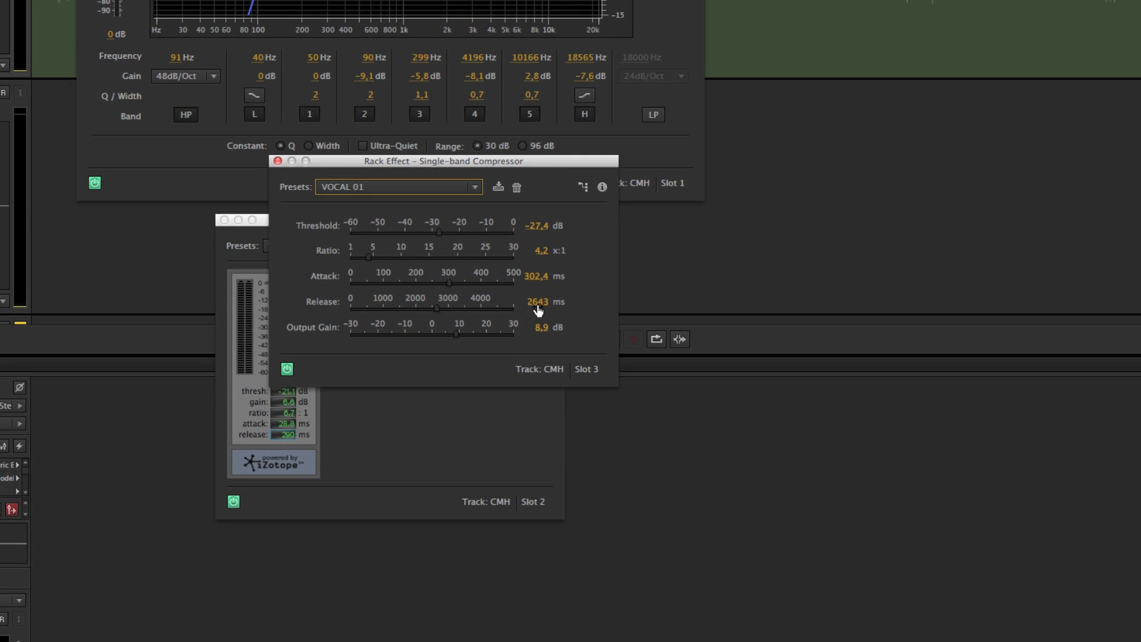
Step: Replace the Tube-modeled Compressor window with the Single-band Compressor window, then bypass the Tube-modeled Compressor on the CMH track
{"action": "left_click_drag", "start_coordinate": [372, 164], "coordinate": [679, 243]}
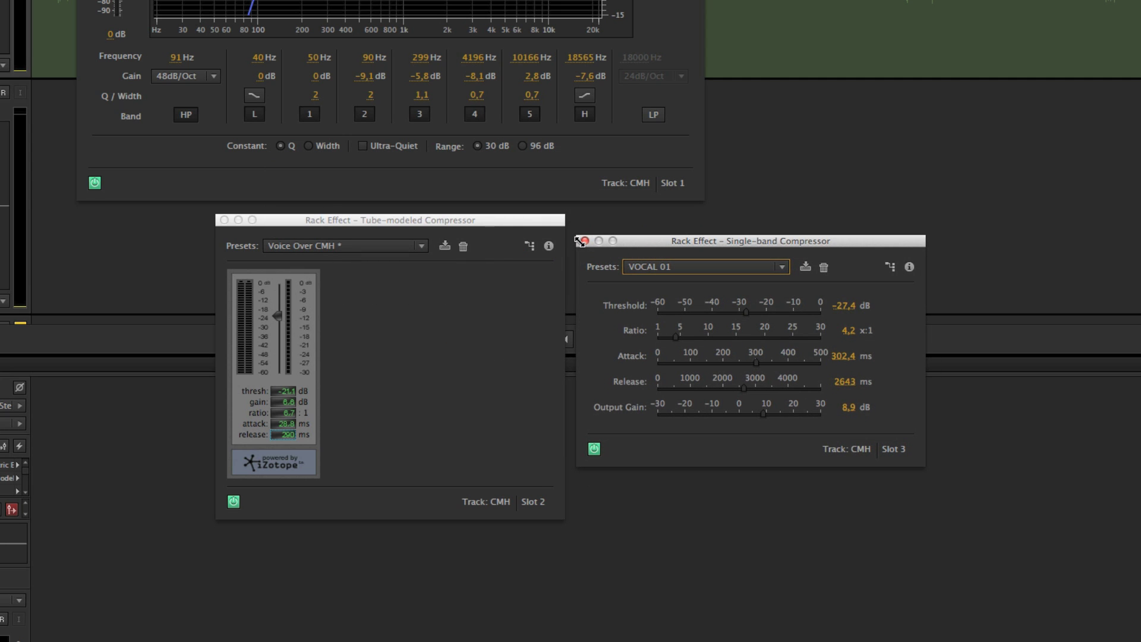
{"action": "left_click_drag", "start_coordinate": [311, 224], "coordinate": [295, 226]}
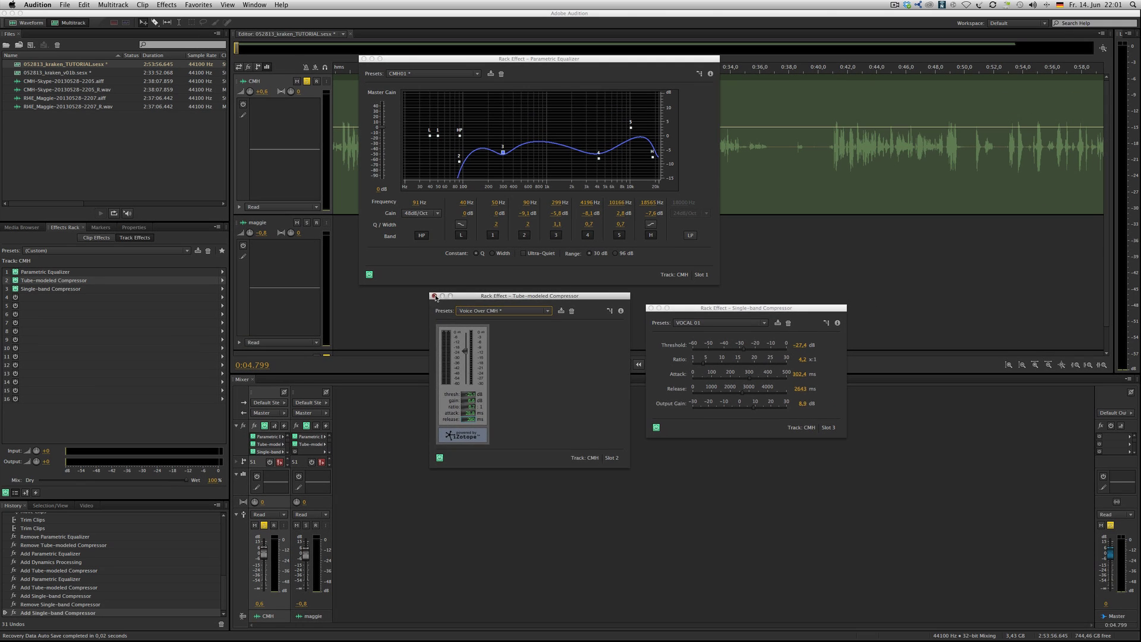
{"action": "left_click", "coordinate": [208, 220]}
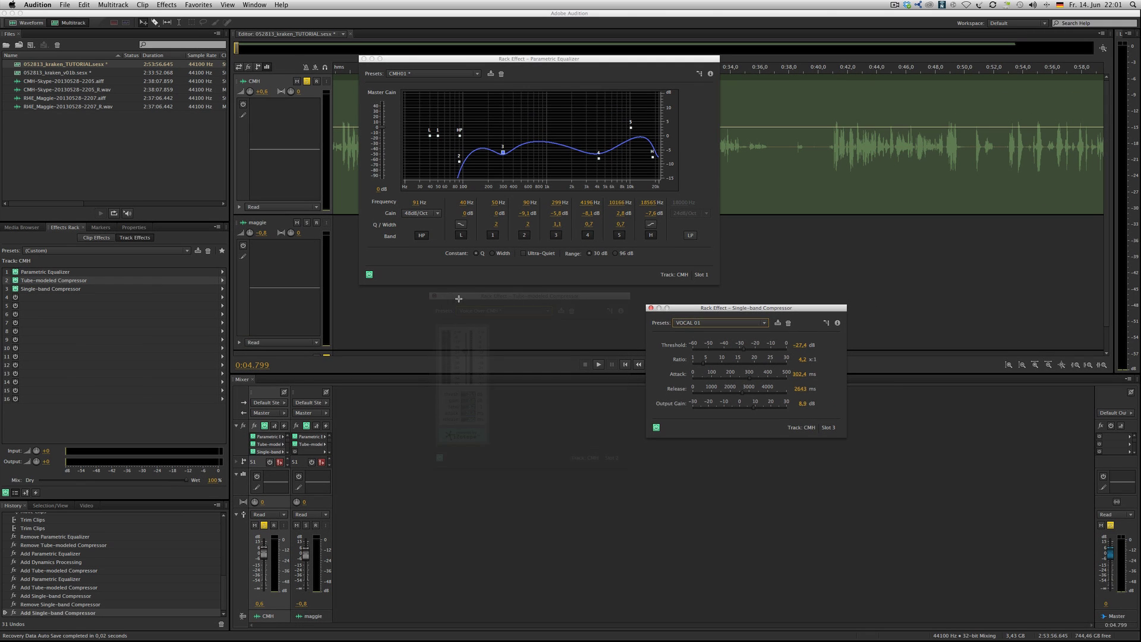
{"action": "left_click", "coordinate": [710, 267]}
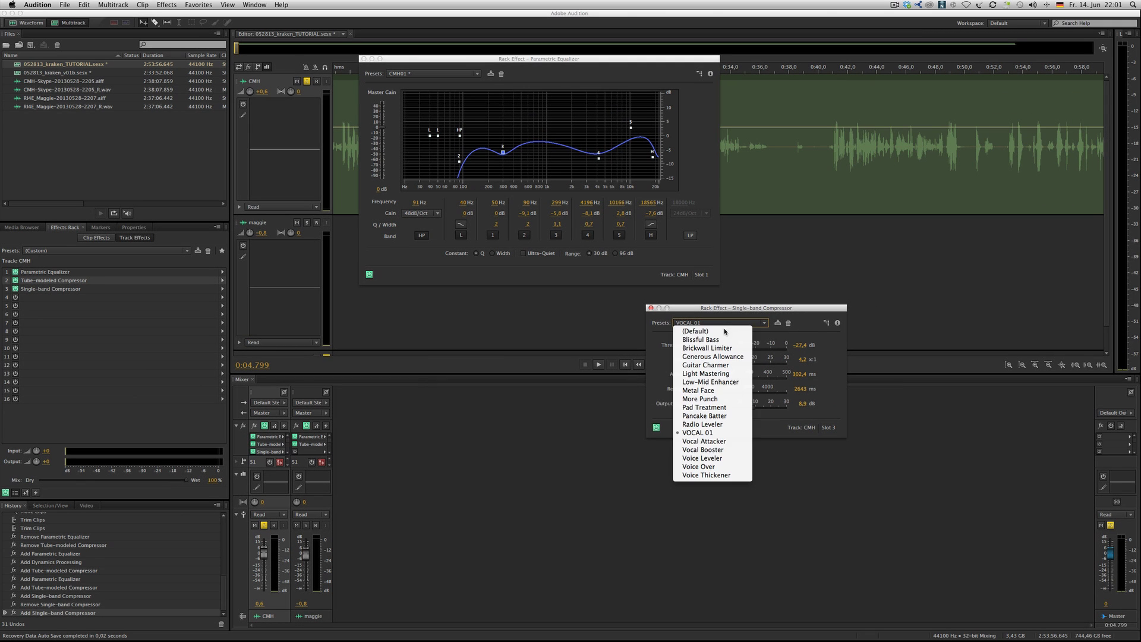
{"action": "left_click", "coordinate": [698, 432]}
{"action": "left_click_drag", "start_coordinate": [703, 309], "coordinate": [443, 300]}
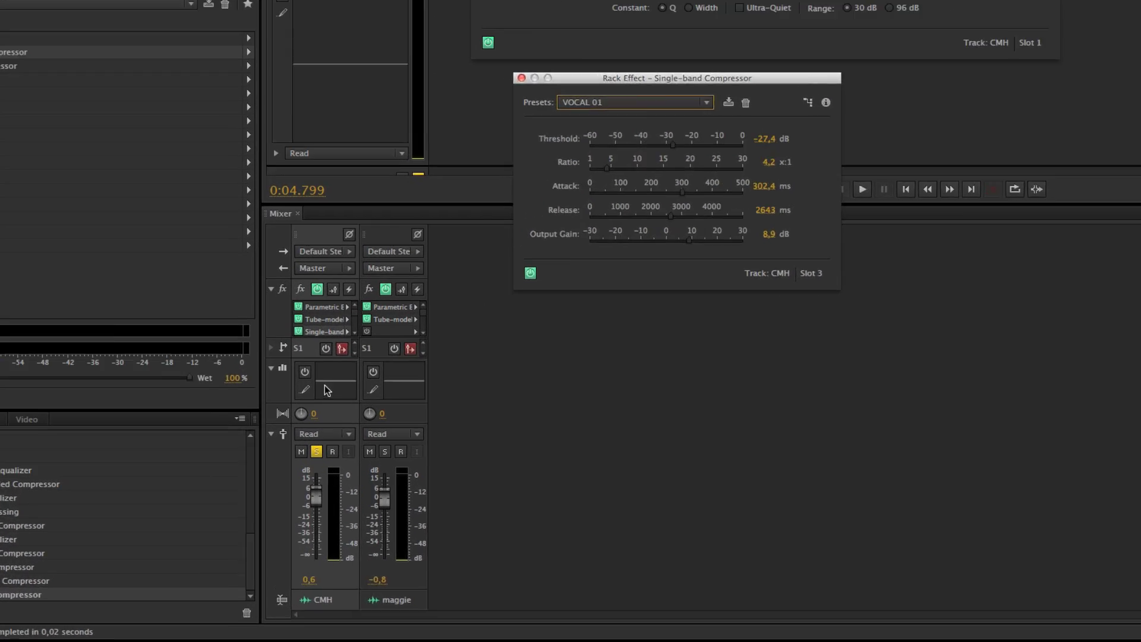
{"action": "left_click", "coordinate": [298, 319]}
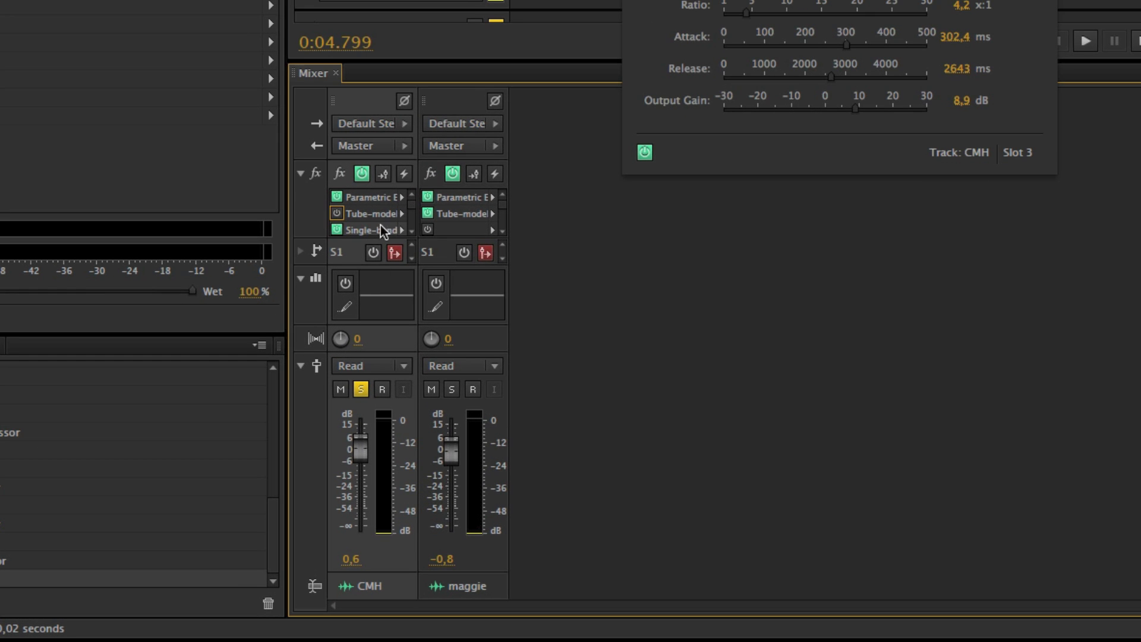
Step: Add a Hard Limiter in the CMH track's fourth effect slot and move its window below the equalizer
{"action": "scroll", "coordinate": [412, 230], "scroll_direction": "down", "scroll_amount": 2}
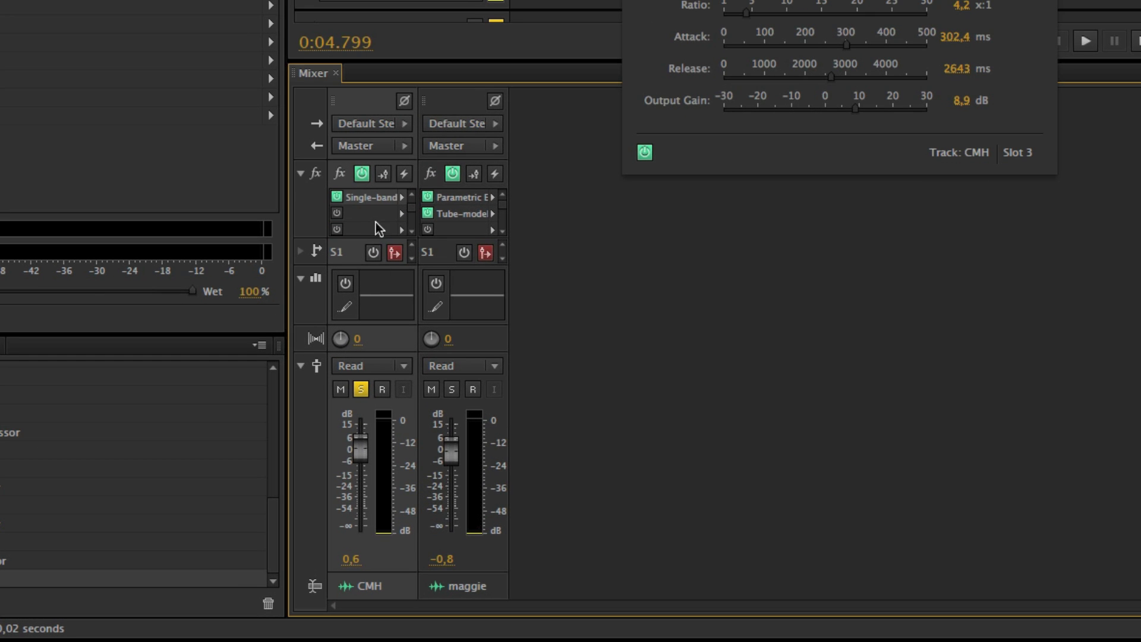
{"action": "left_click", "coordinate": [400, 214]}
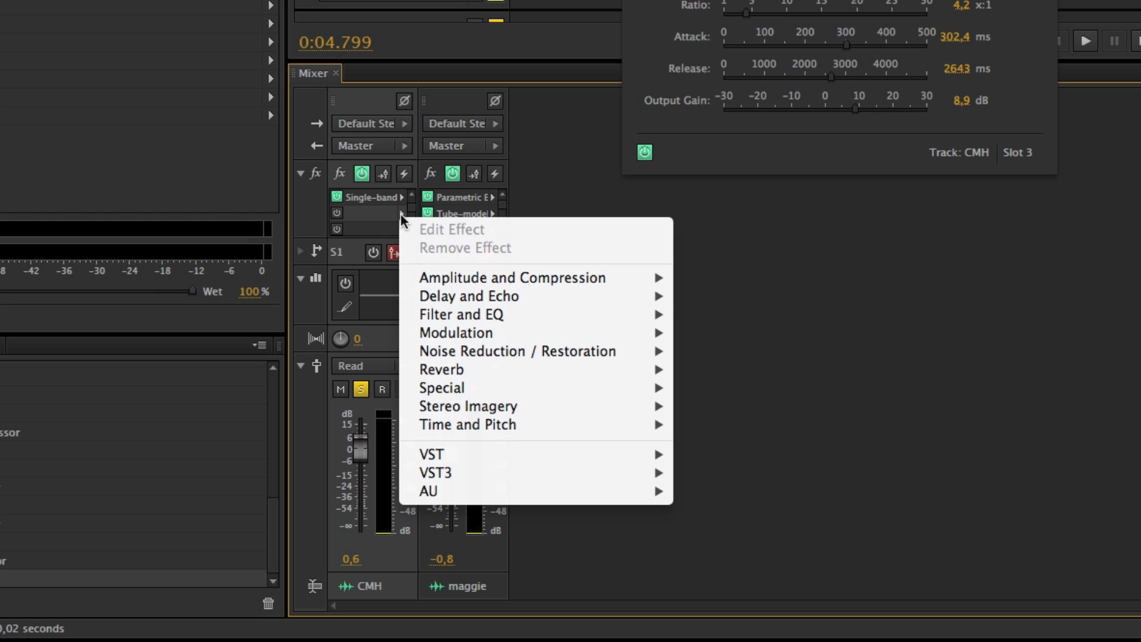
{"action": "mouse_move", "coordinate": [512, 278]}
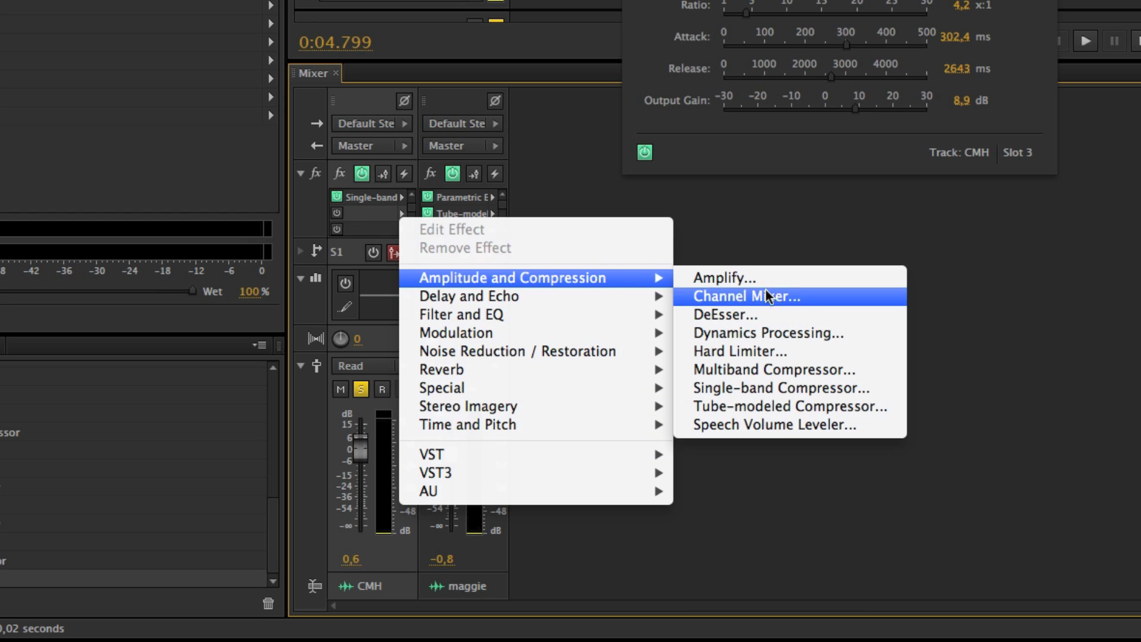
{"action": "left_click", "coordinate": [789, 355]}
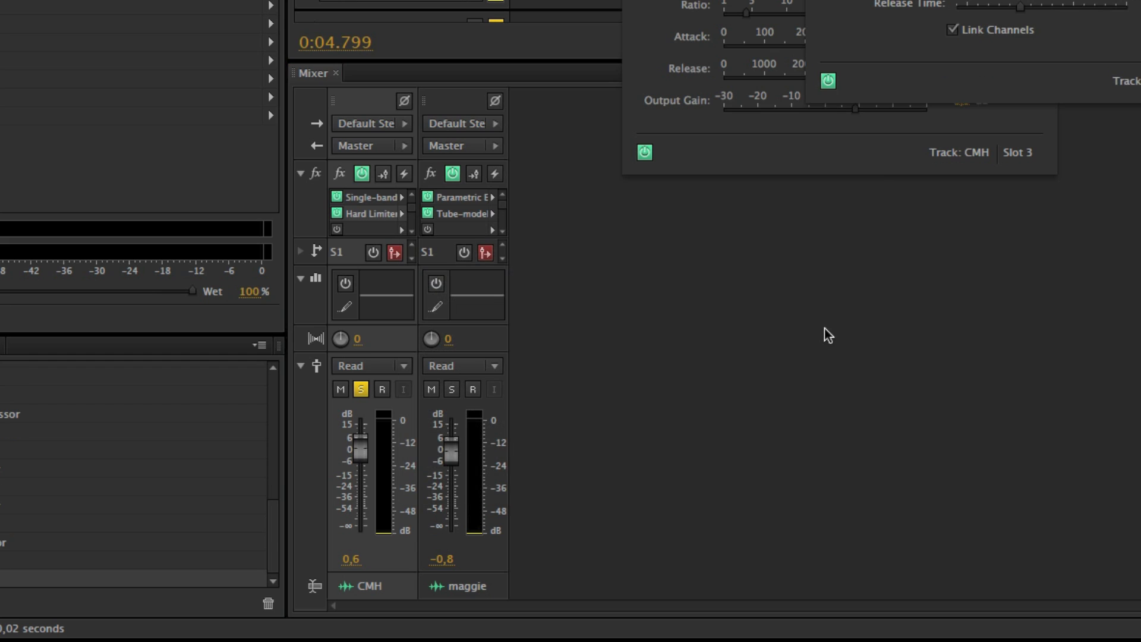
{"action": "left_click_drag", "start_coordinate": [520, 154], "coordinate": [688, 268]}
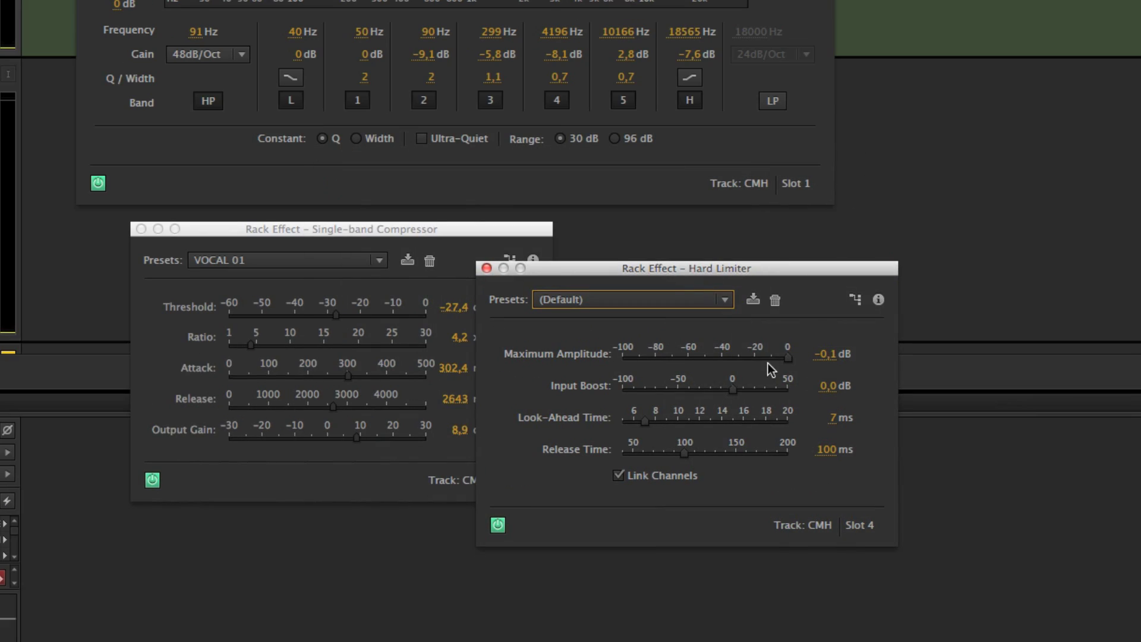
Step: Set the Hard Limiter to -1.1 dB maximum amplitude, 2.5 dB input boost, 7.1 ms look-ahead time and 79 ms release time
{"action": "left_click_drag", "start_coordinate": [781, 356], "coordinate": [783, 363]}
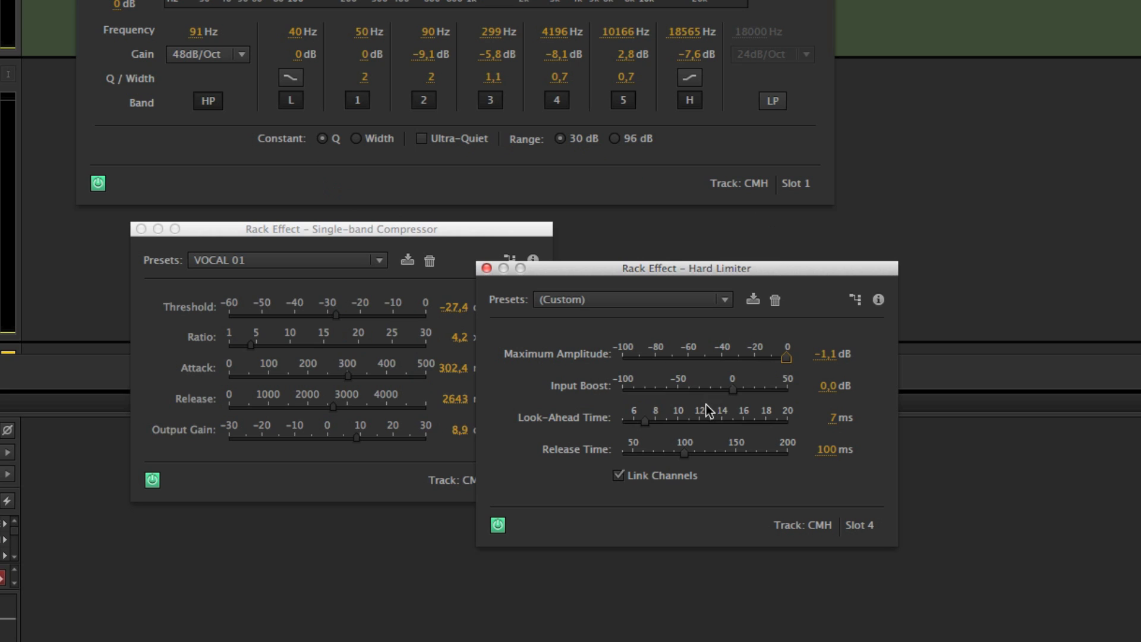
{"action": "left_click_drag", "start_coordinate": [736, 393], "coordinate": [739, 400]}
{"action": "left_click_drag", "start_coordinate": [683, 453], "coordinate": [648, 426]}
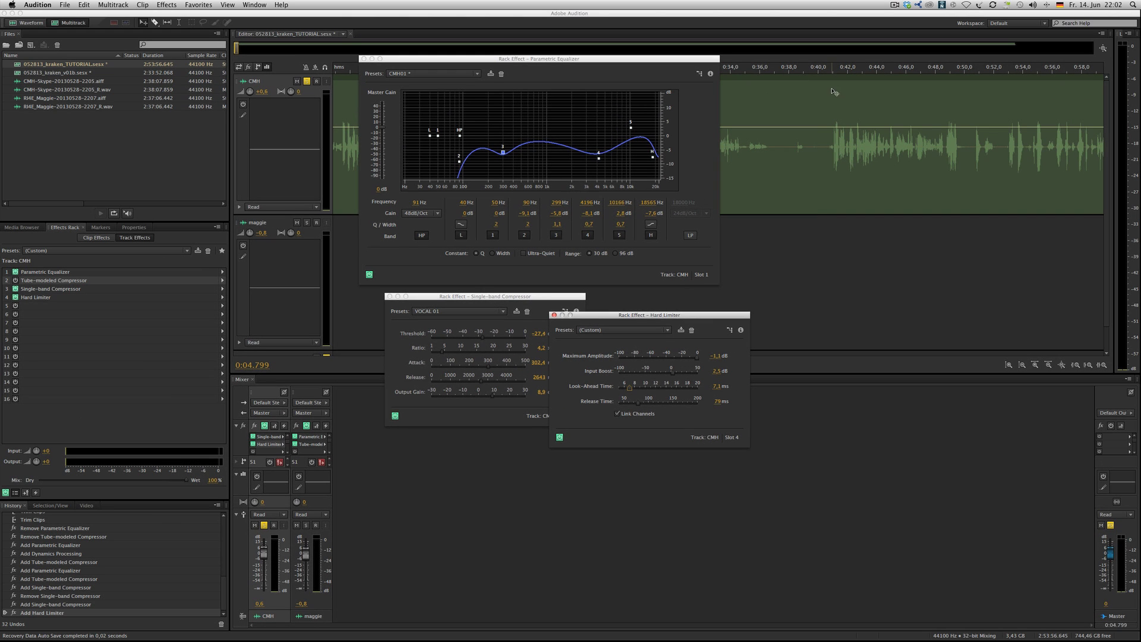
Step: Align the Hard Limiter window beside the Single-band Compressor and place the playhead at 0:41.024
{"action": "left_click", "coordinate": [813, 90]}
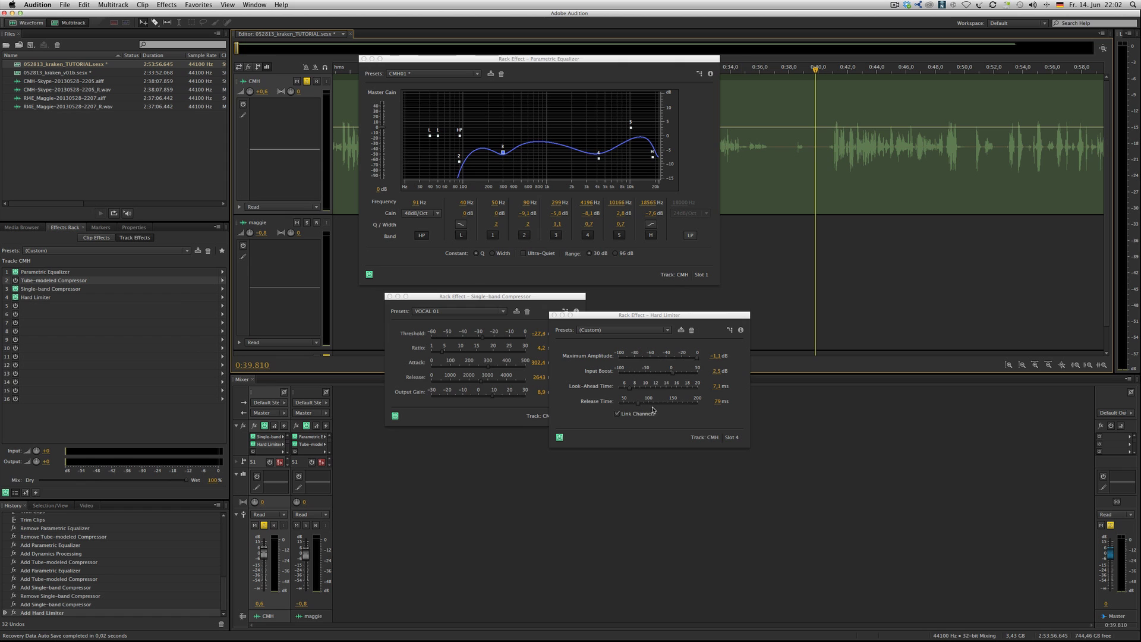
{"action": "left_click_drag", "start_coordinate": [625, 313], "coordinate": [662, 298]}
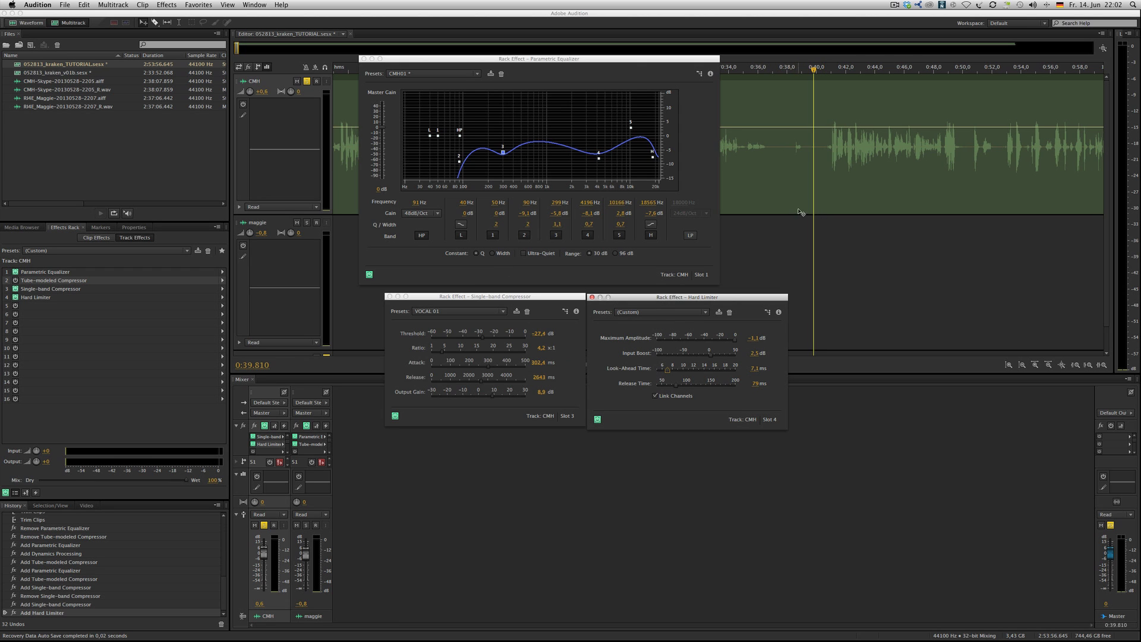
{"action": "scroll", "coordinate": [816, 73], "scroll_direction": "right", "scroll_amount": 2}
{"action": "left_click", "coordinate": [815, 72]}
{"action": "key", "text": "space"}
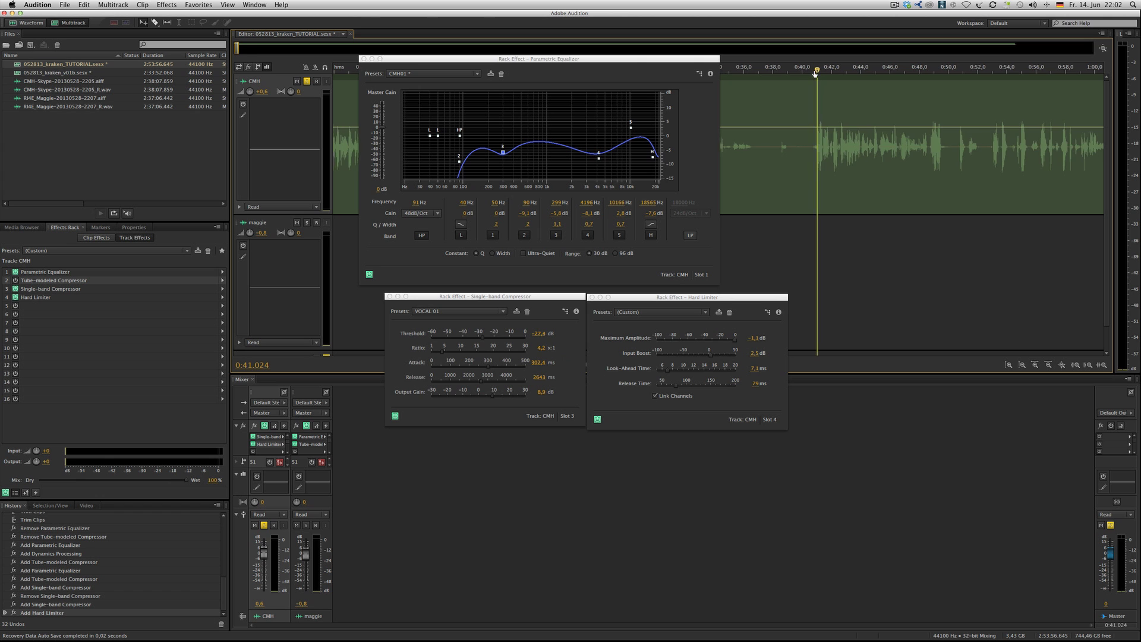
Step: Move the Parametric Equalizer window below the CMH waveform and start playback at about 0:07
{"action": "left_click_drag", "start_coordinate": [561, 57], "coordinate": [695, 252]}
{"action": "left_click", "coordinate": [441, 72]}
{"action": "key", "text": "space"}
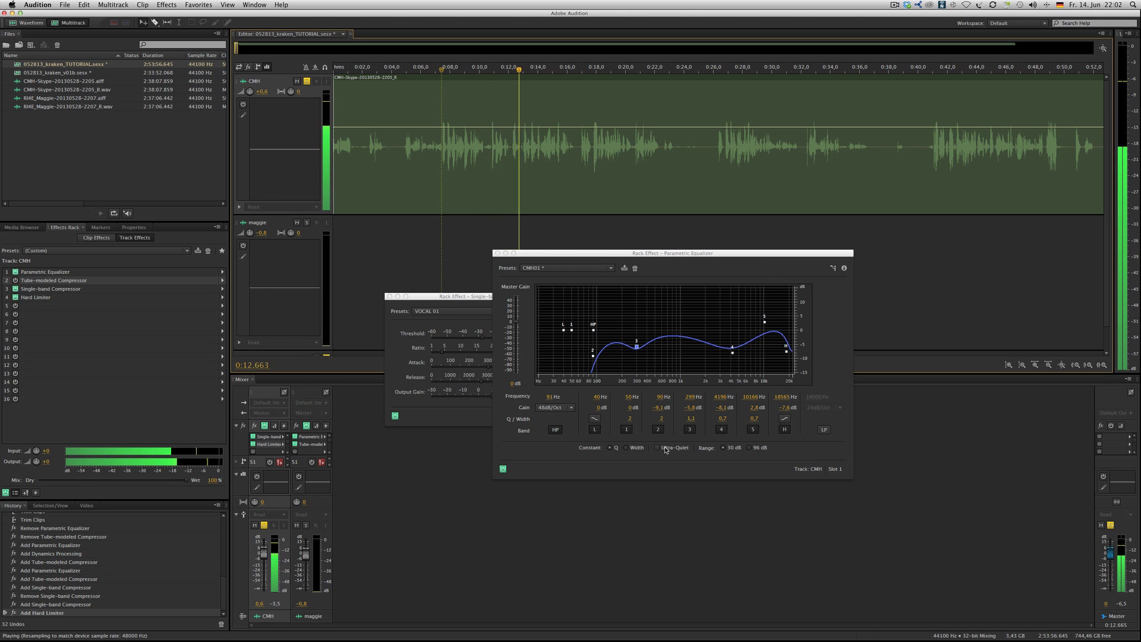
Step: During playback, bypass the CMH track's equalizer and Single-band Compressor, and toggle its Hard Limiter off and on for comparison
{"action": "left_click", "coordinate": [503, 470]}
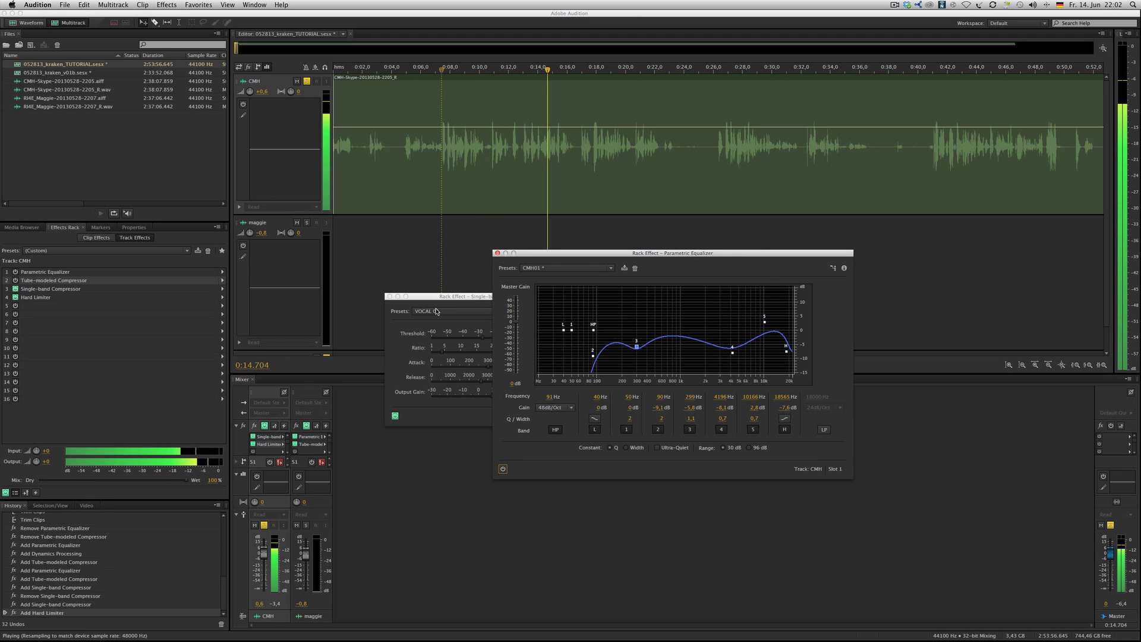
{"action": "left_click_drag", "start_coordinate": [452, 296], "coordinate": [440, 427]}
{"action": "left_click", "coordinate": [383, 545]}
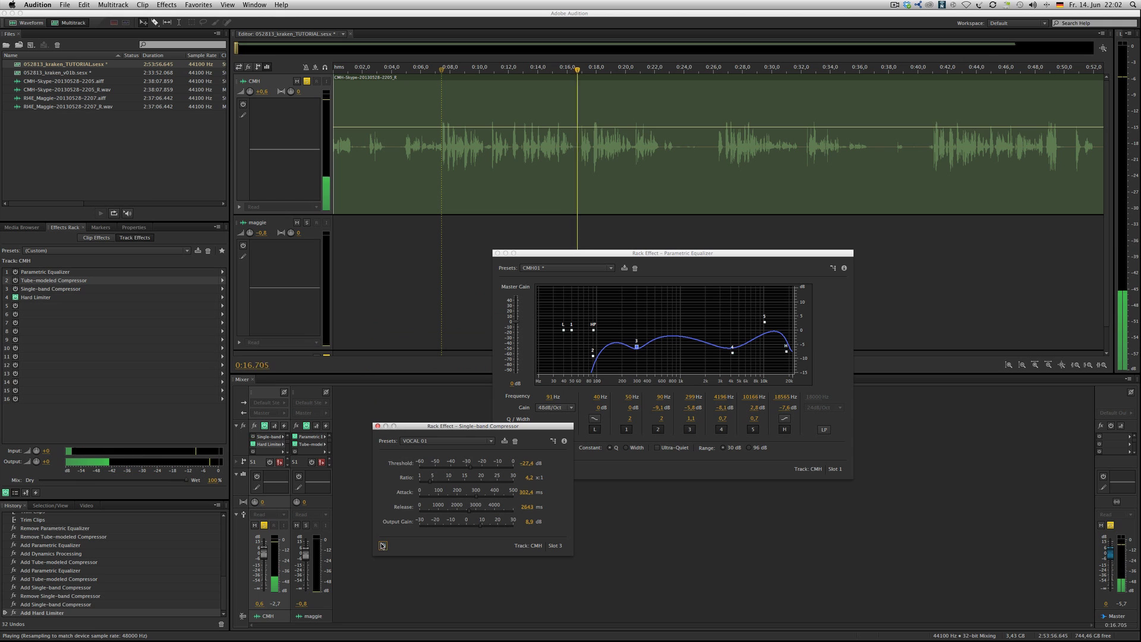
{"action": "left_click", "coordinate": [254, 445]}
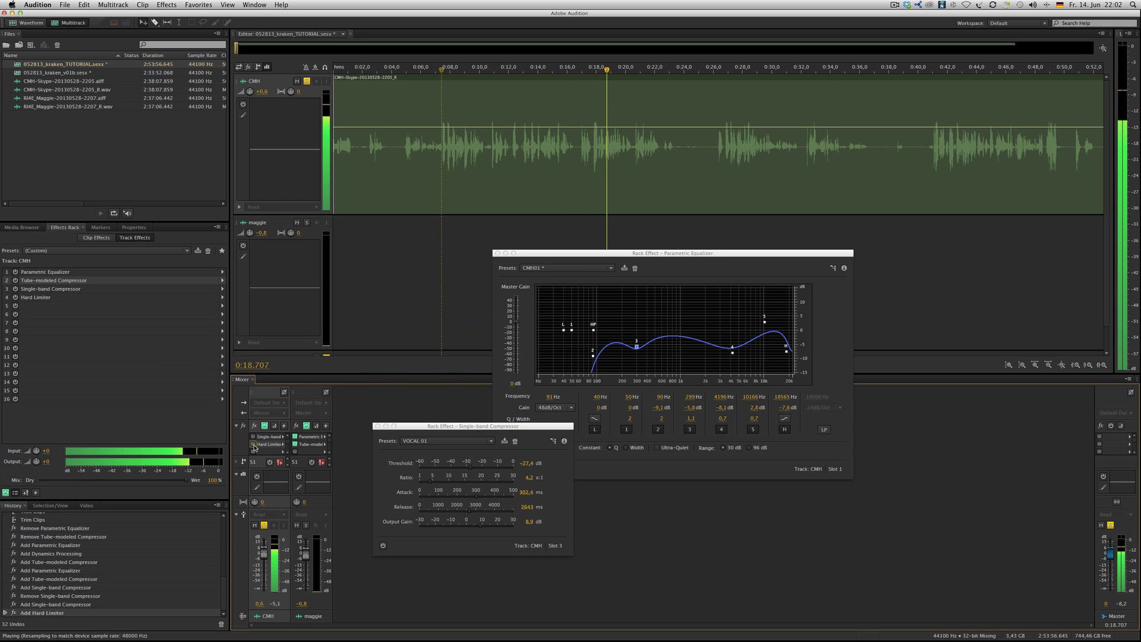
{"action": "left_click", "coordinate": [253, 445]}
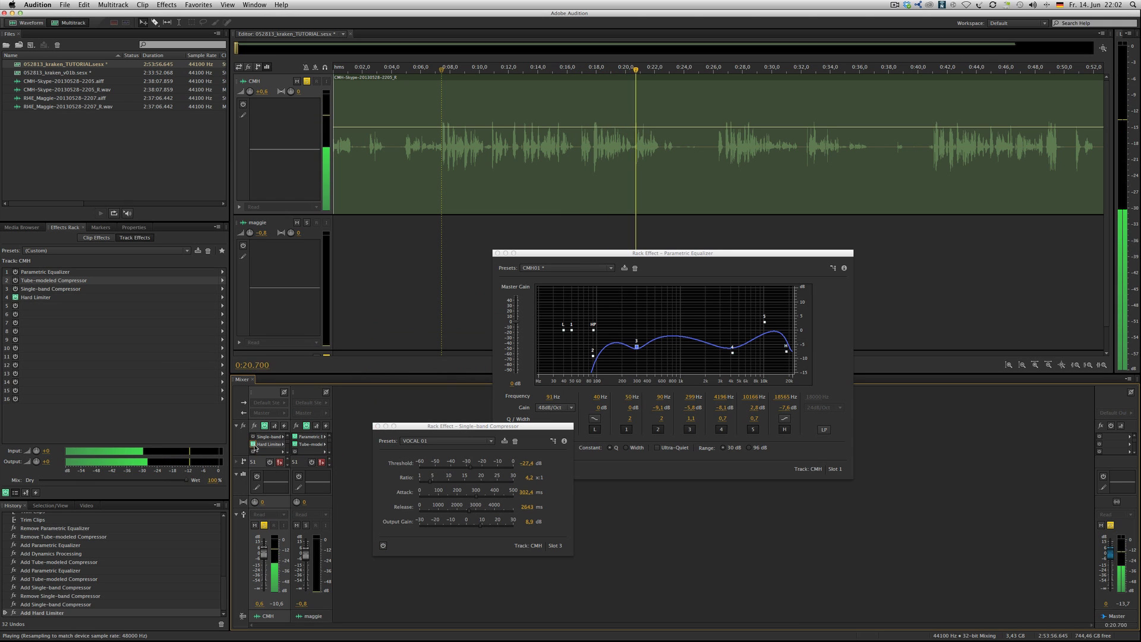
Step: Switch the CMH track's equalizer and Single-band Compressor back on while listening, then bypass all its effects
{"action": "left_click", "coordinate": [16, 289]}
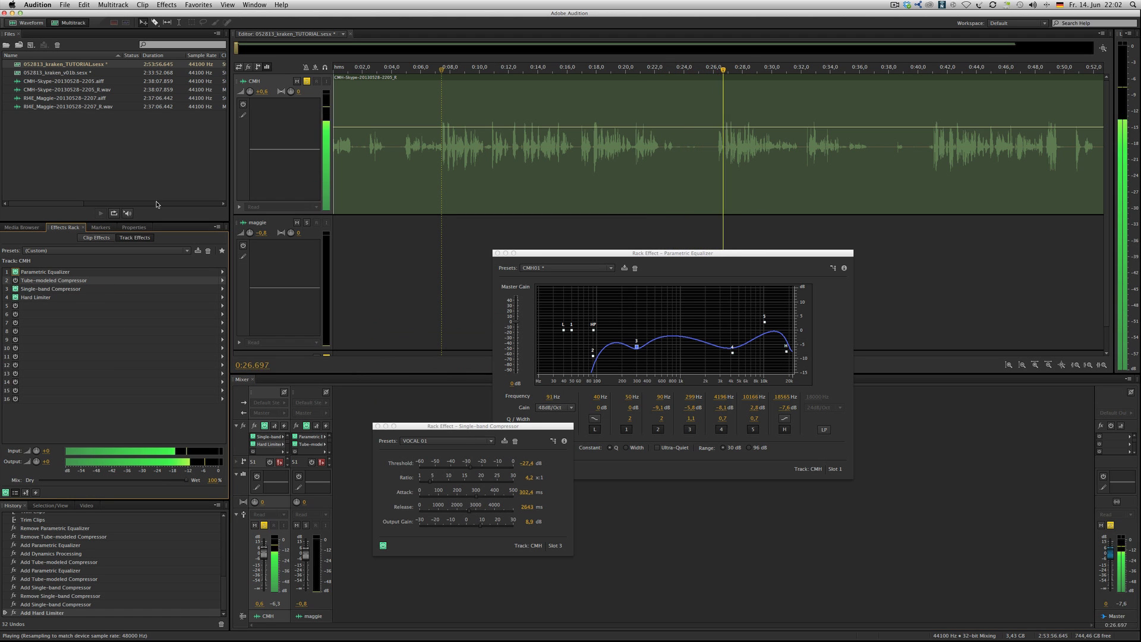
{"action": "left_click", "coordinate": [15, 272]}
{"action": "left_click", "coordinate": [15, 289]}
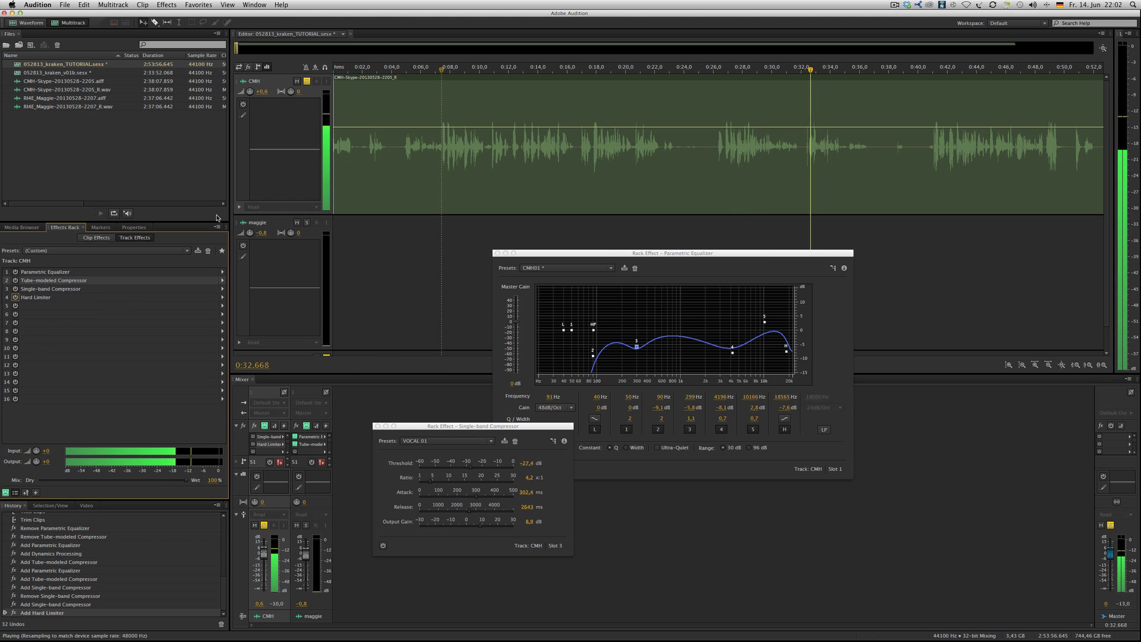
Step: Stop playback and place the playhead at 0:26.207
{"action": "key", "text": "space"}
{"action": "left_click", "coordinate": [721, 70]}
{"action": "left_click_drag", "start_coordinate": [721, 70], "coordinate": [716, 70]}
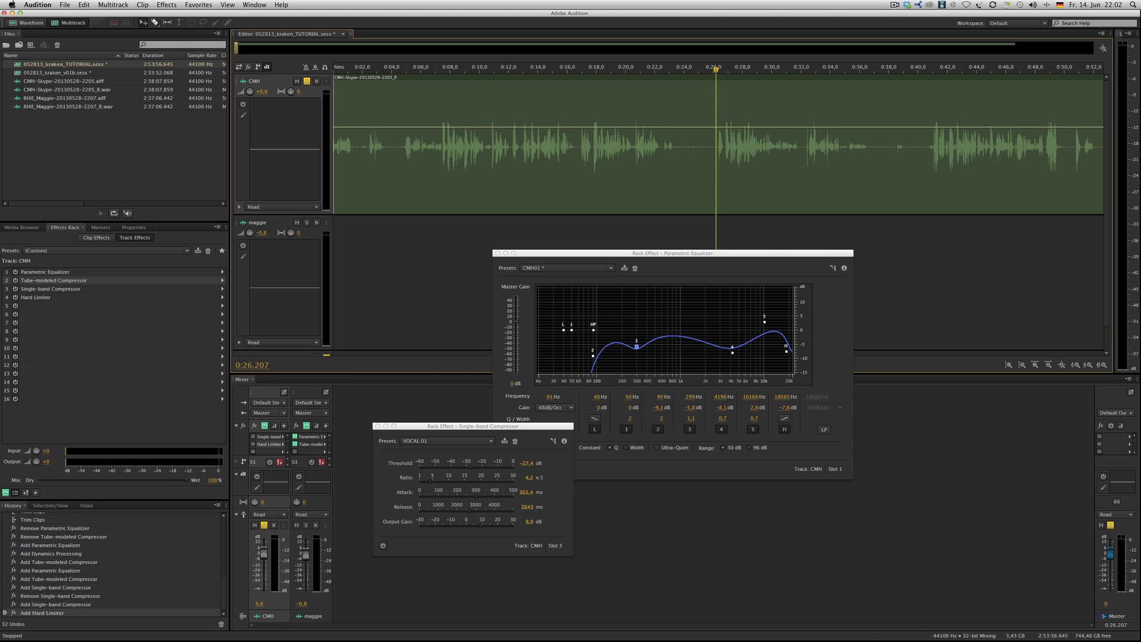
Step: Enable only the Parametric Equalizer in the CMH track's rack and move its window further up over the compressor windows
{"action": "left_click", "coordinate": [15, 272]}
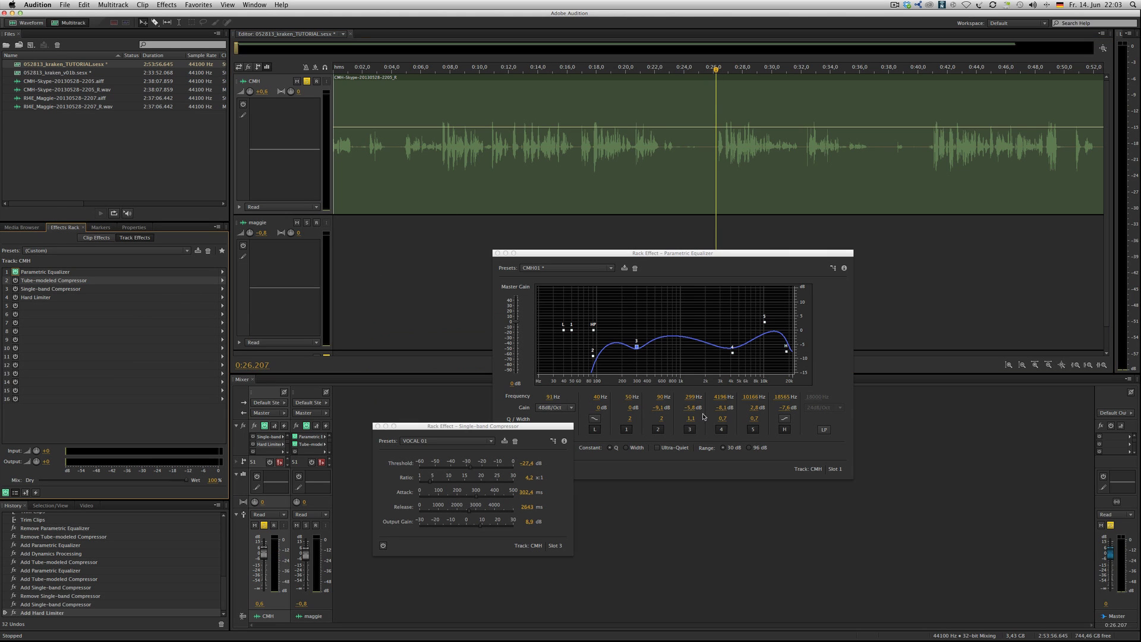
{"action": "left_click", "coordinate": [635, 345]}
{"action": "left_click_drag", "start_coordinate": [602, 256], "coordinate": [505, 223]}
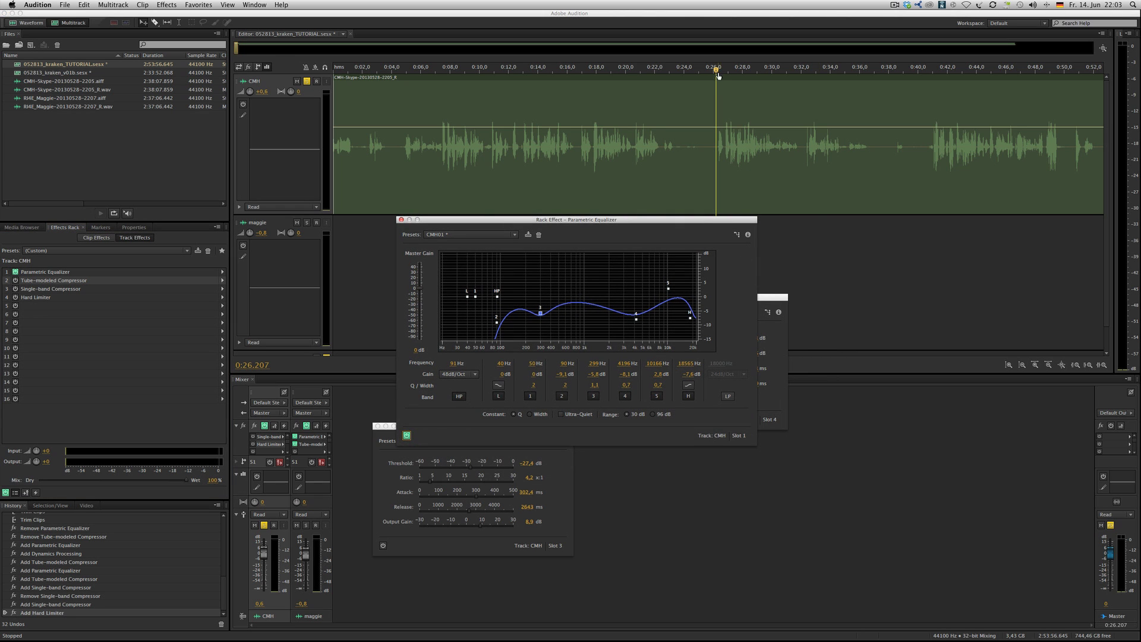
Step: Arrange the Single-band Compressor and Hard Limiter windows side by side below the CMH track's Parametric Equalizer window
{"action": "left_click_drag", "start_coordinate": [718, 72], "coordinate": [689, 72]}
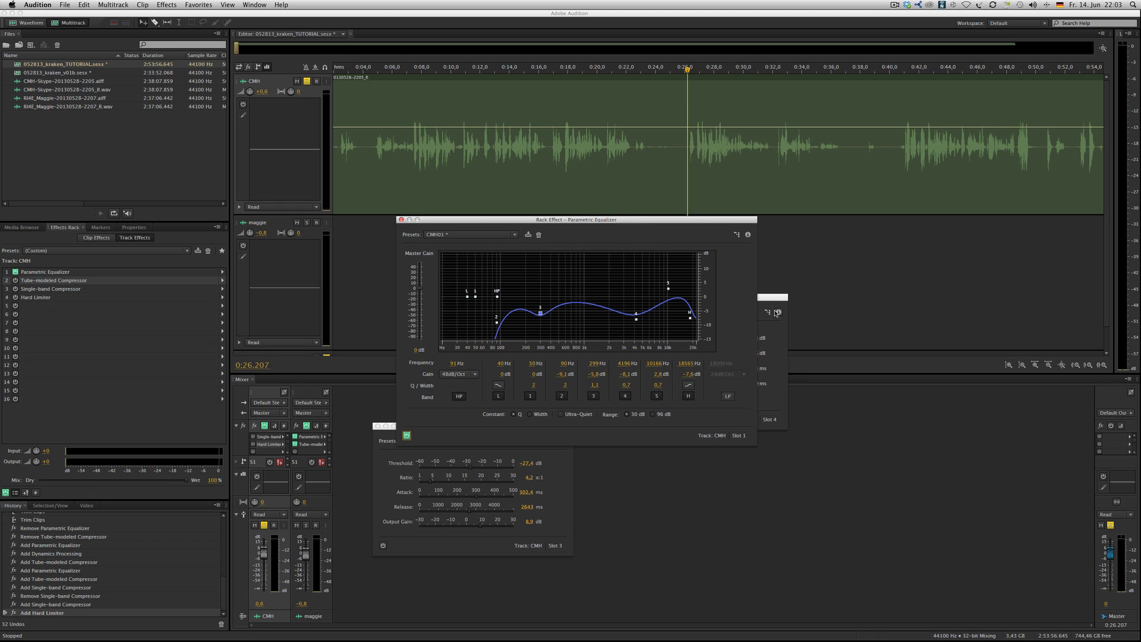
{"action": "left_click_drag", "start_coordinate": [776, 302], "coordinate": [764, 424]}
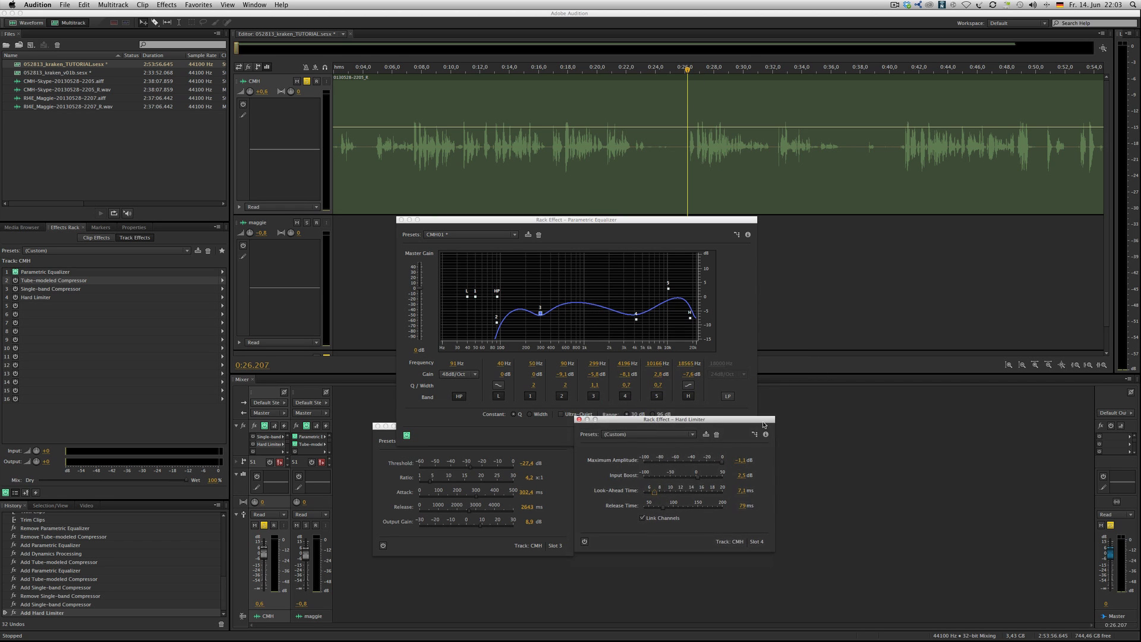
{"action": "left_click", "coordinate": [566, 456]}
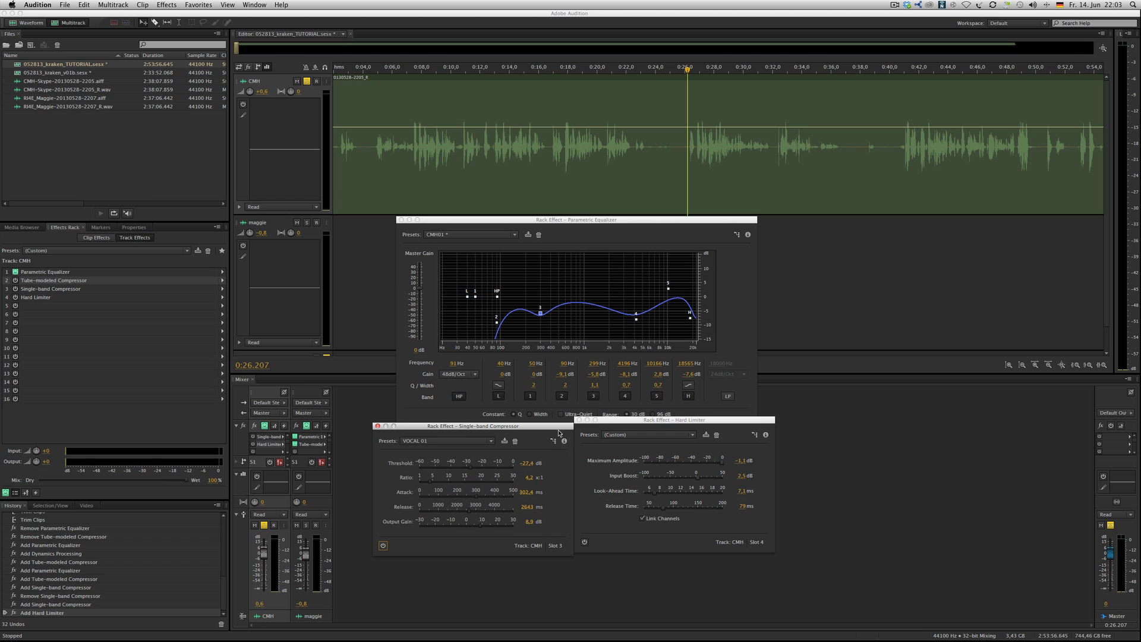
{"action": "left_click_drag", "start_coordinate": [560, 429], "coordinate": [619, 413]}
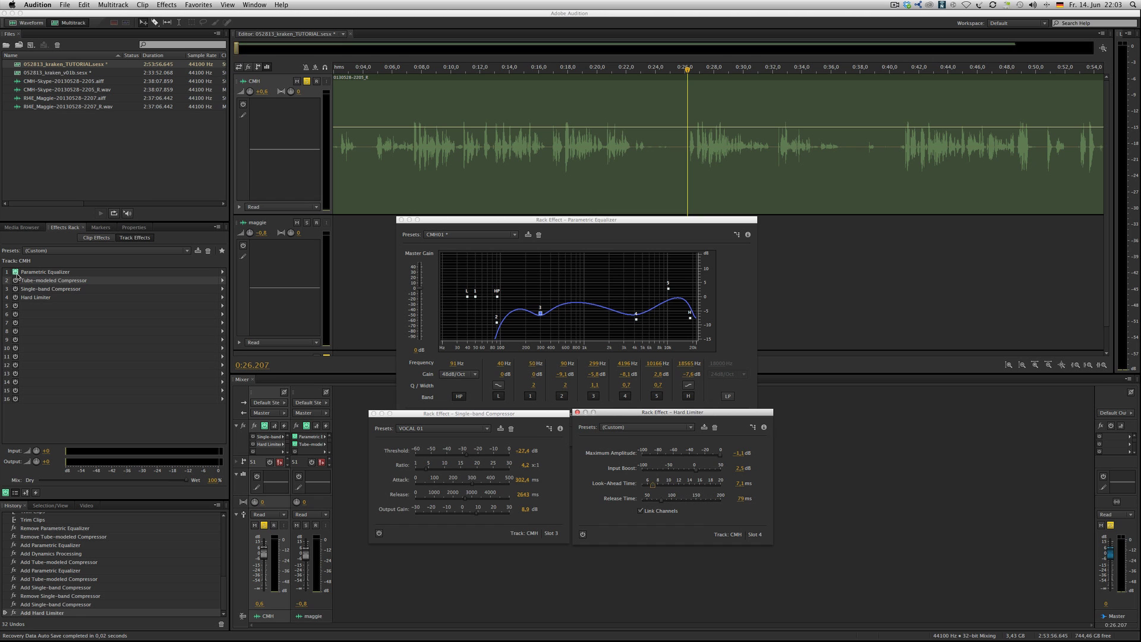
Step: Audition CMH from about 0:26 with all effects bypassed, and again with the Parametric Equalizer and Single-band Compressor enabled
{"action": "left_click", "coordinate": [16, 273]}
{"action": "key", "text": "space"}
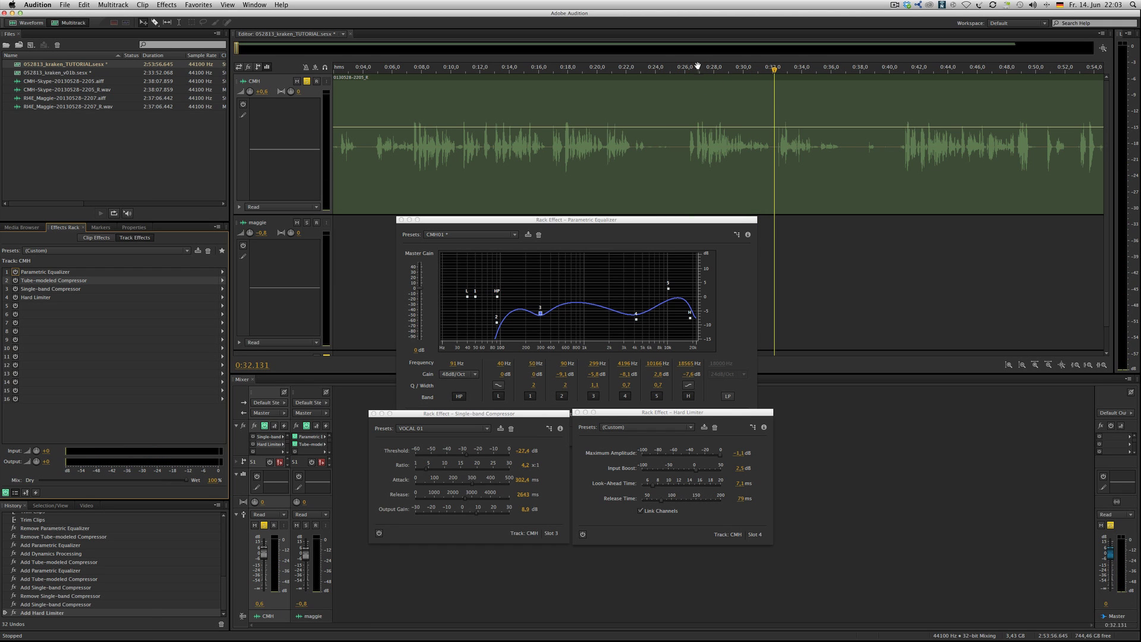
{"action": "key", "text": "space"}
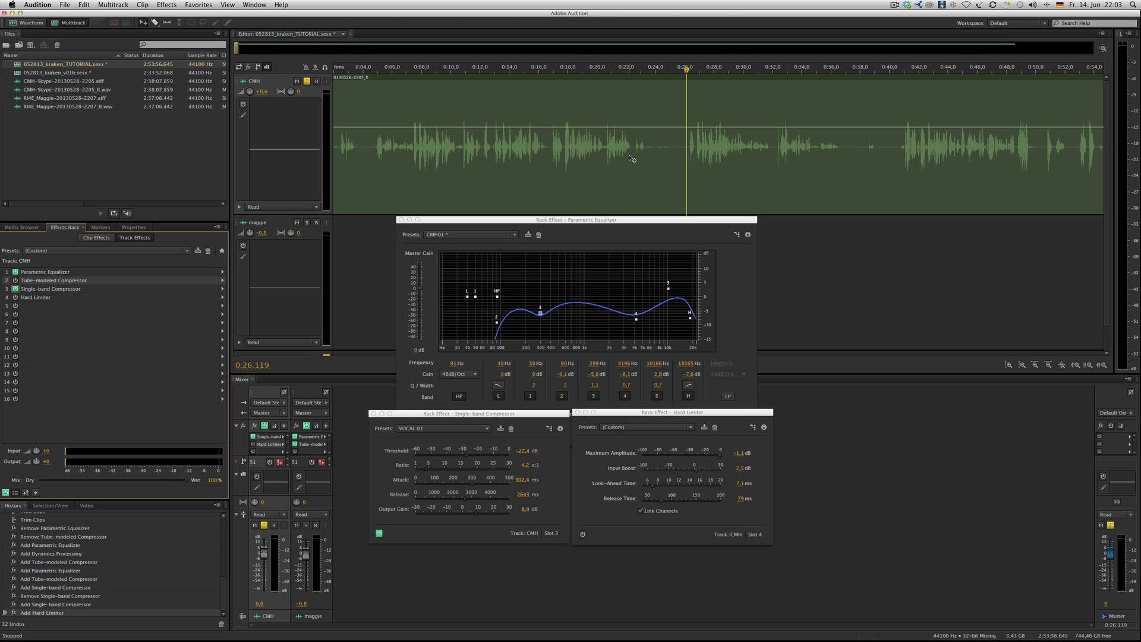
{"action": "key", "text": "space"}
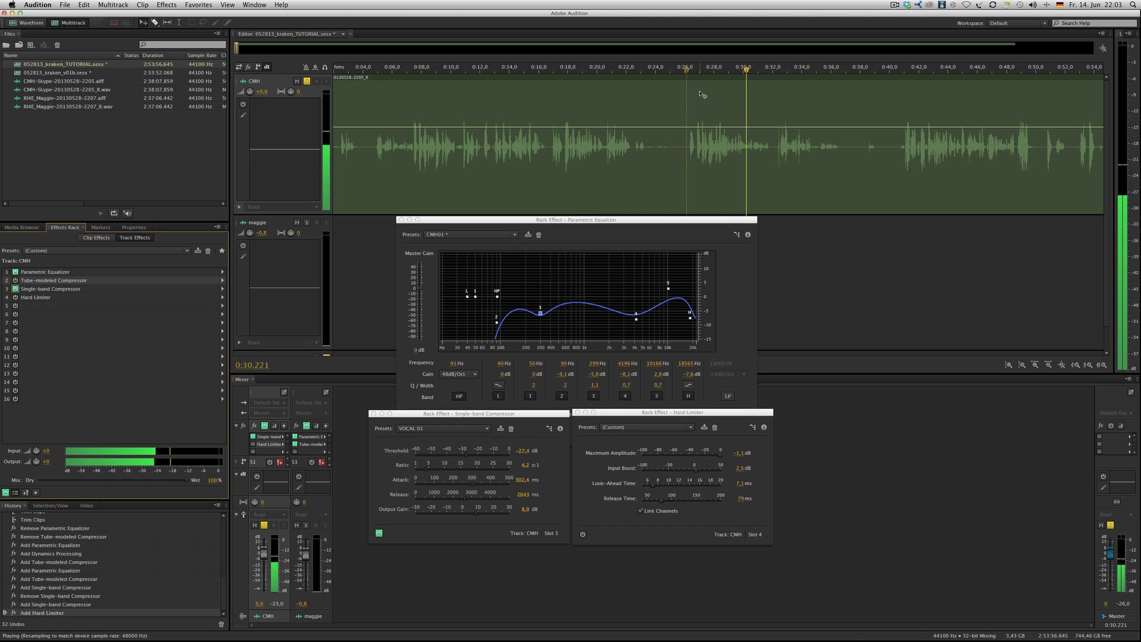
{"action": "key", "text": "space"}
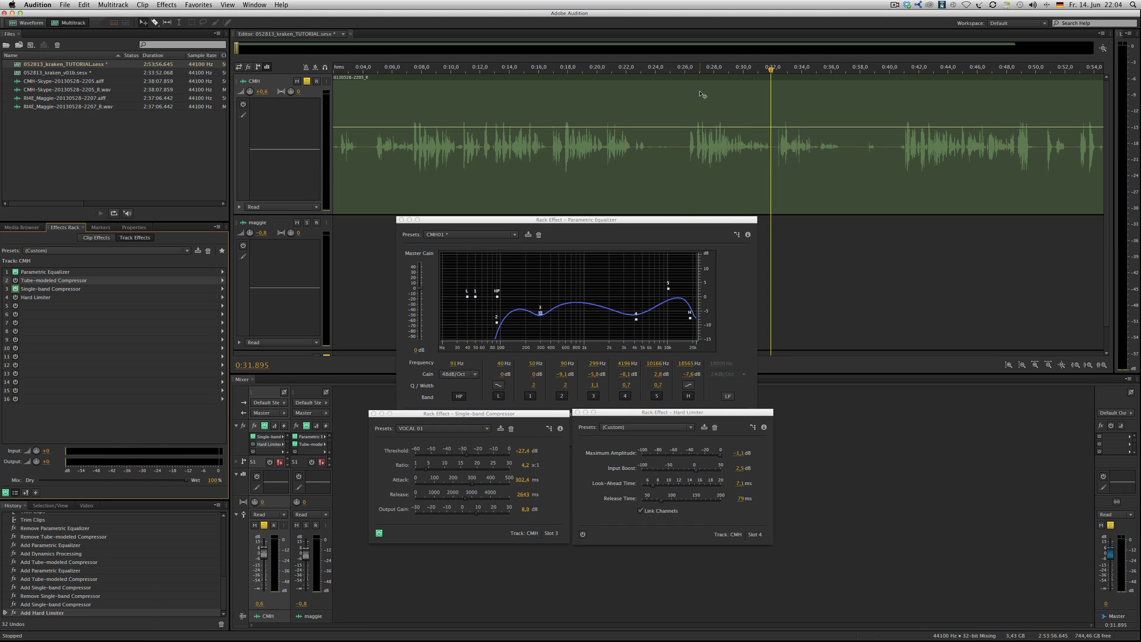
Step: Enable the Hard Limiter in the CMH track's rack and play the passage from about 0:26 to 0:32
{"action": "left_click", "coordinate": [16, 298]}
{"action": "left_click", "coordinate": [682, 70]}
{"action": "key", "text": "space"}
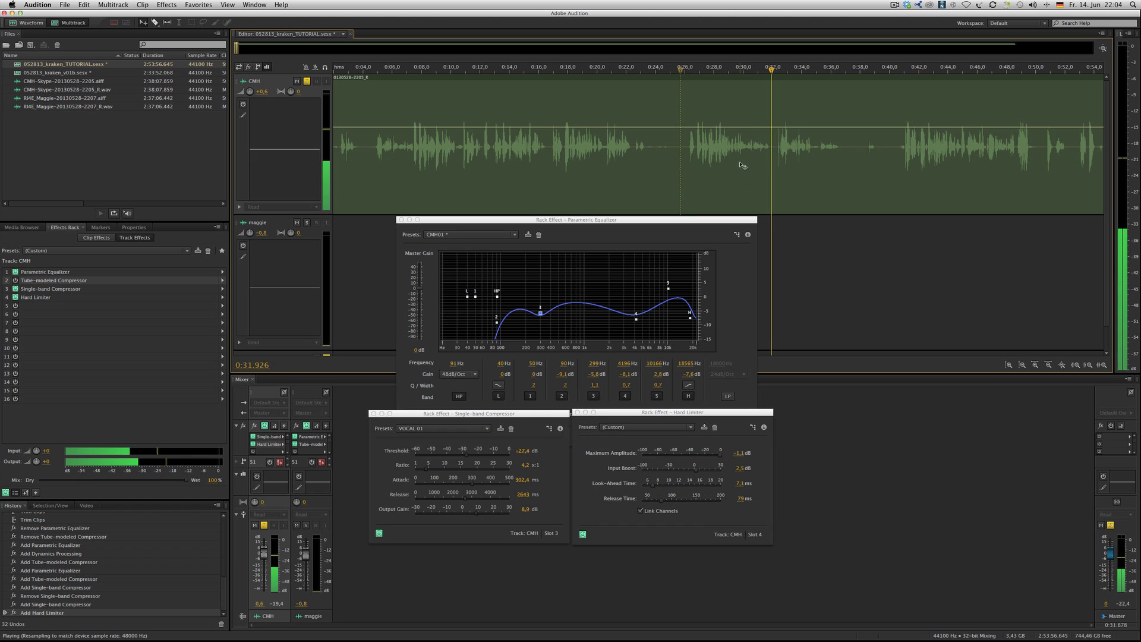
{"action": "key", "text": "space"}
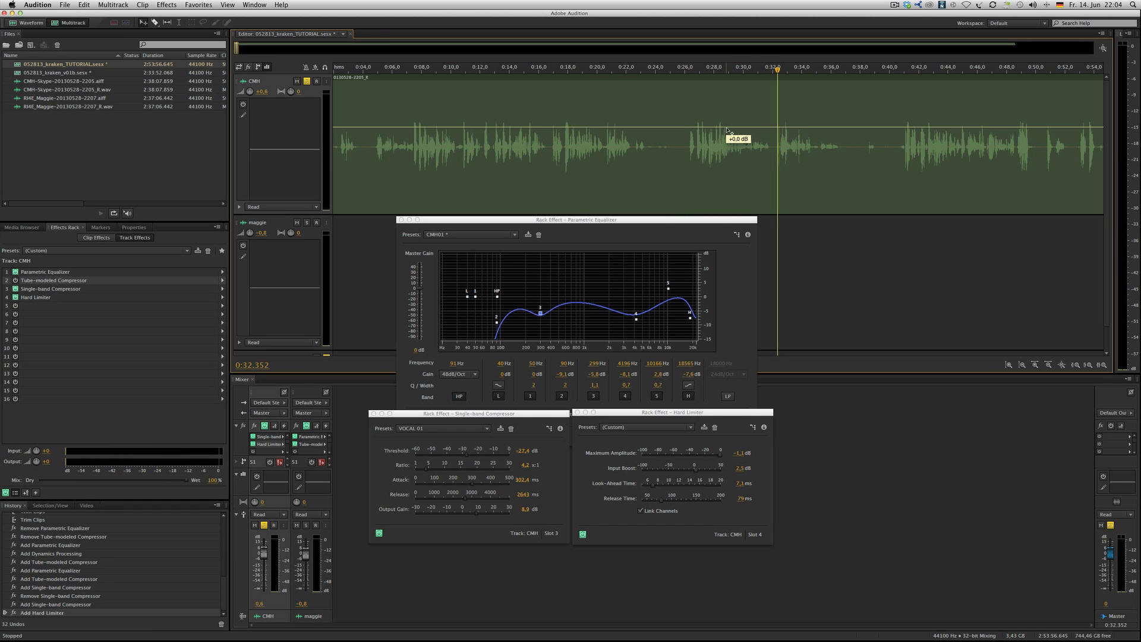
Step: Add three volume keyframes to the CMH clip between about 0:29 and 0:32 and raise the middle one to +2.7 dB
{"action": "left_click", "coordinate": [727, 127]}
{"action": "left_click", "coordinate": [775, 127]}
{"action": "left_click", "coordinate": [775, 128]}
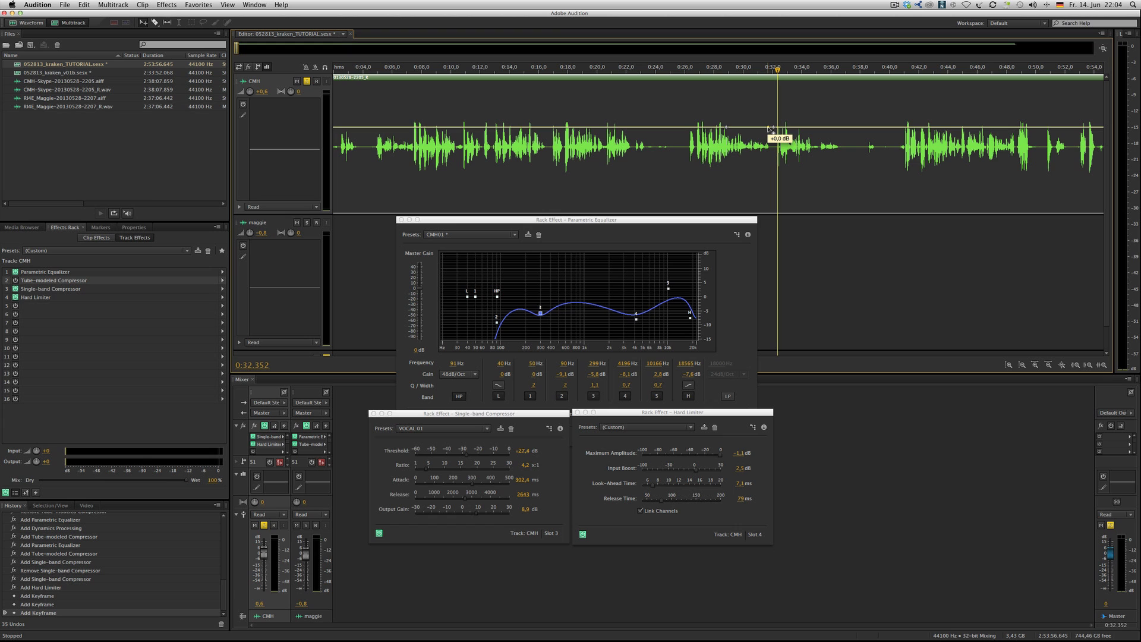
{"action": "left_click_drag", "start_coordinate": [770, 130], "coordinate": [770, 114]}
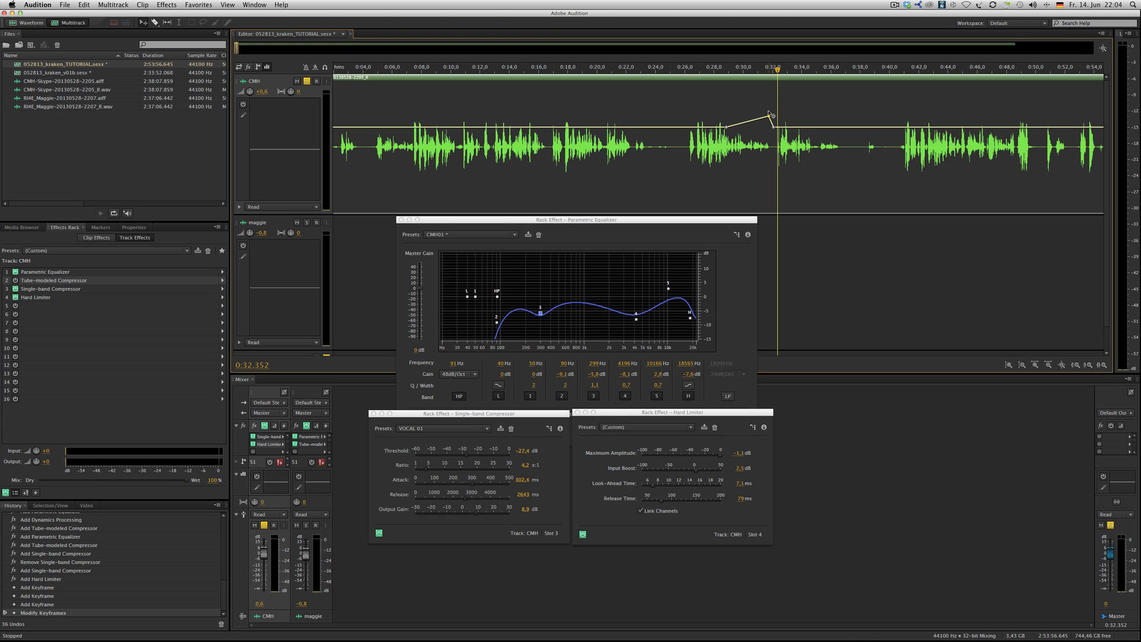
Step: Set the CMH Hard Limiter's input boost to 5.7 dB and start playback from about 0:26
{"action": "left_click", "coordinate": [718, 70]}
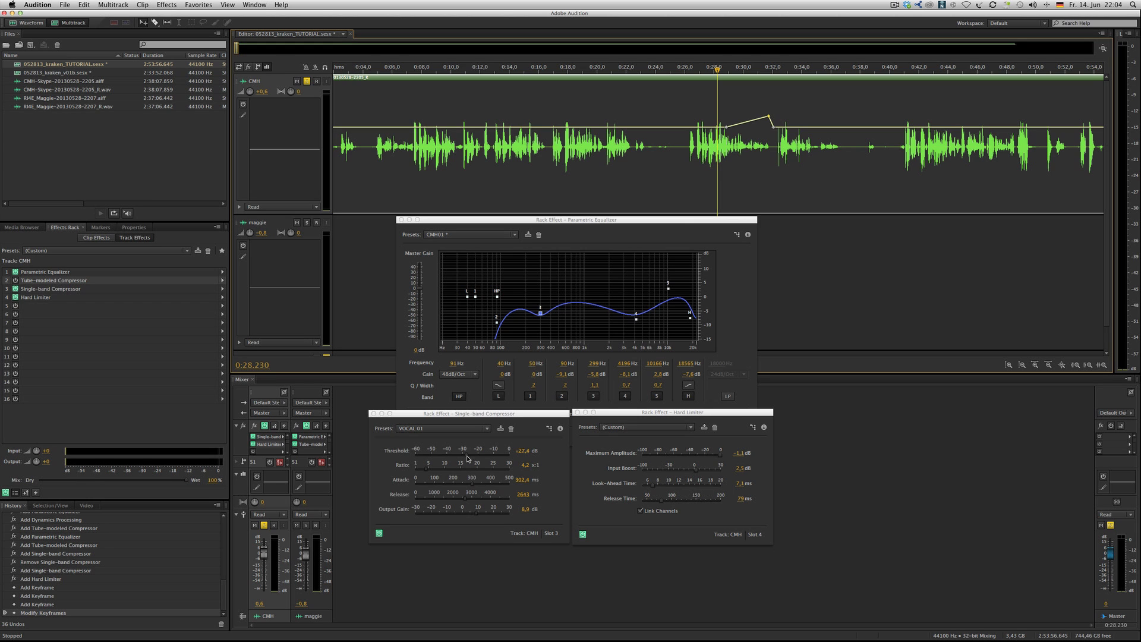
{"action": "left_click", "coordinate": [698, 472]}
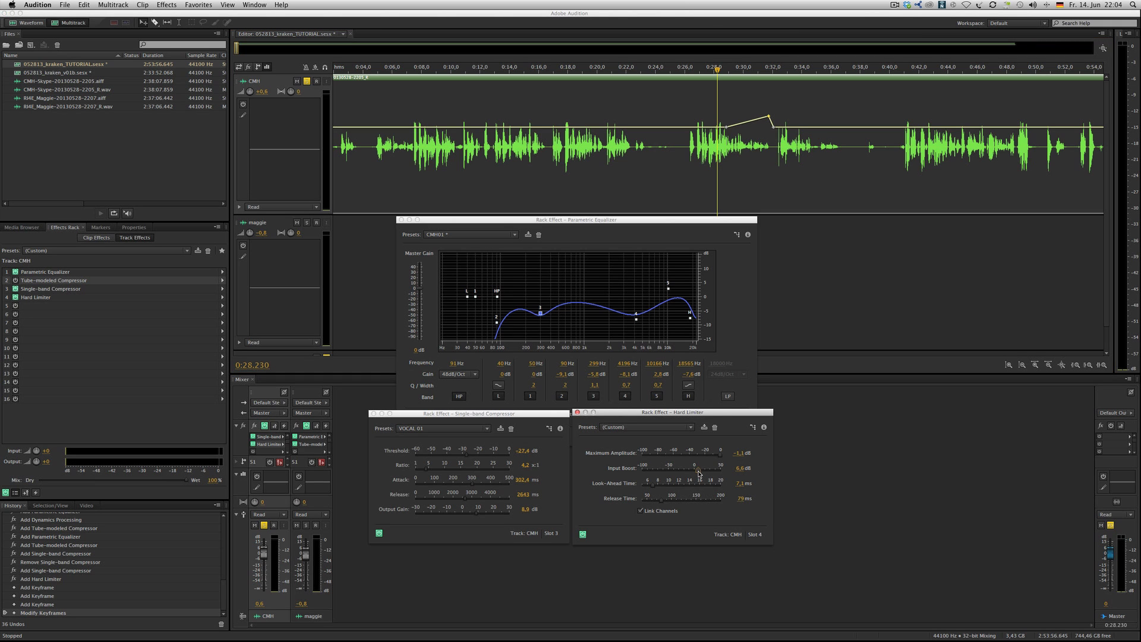
{"action": "left_click", "coordinate": [687, 67]}
{"action": "key", "text": "space"}
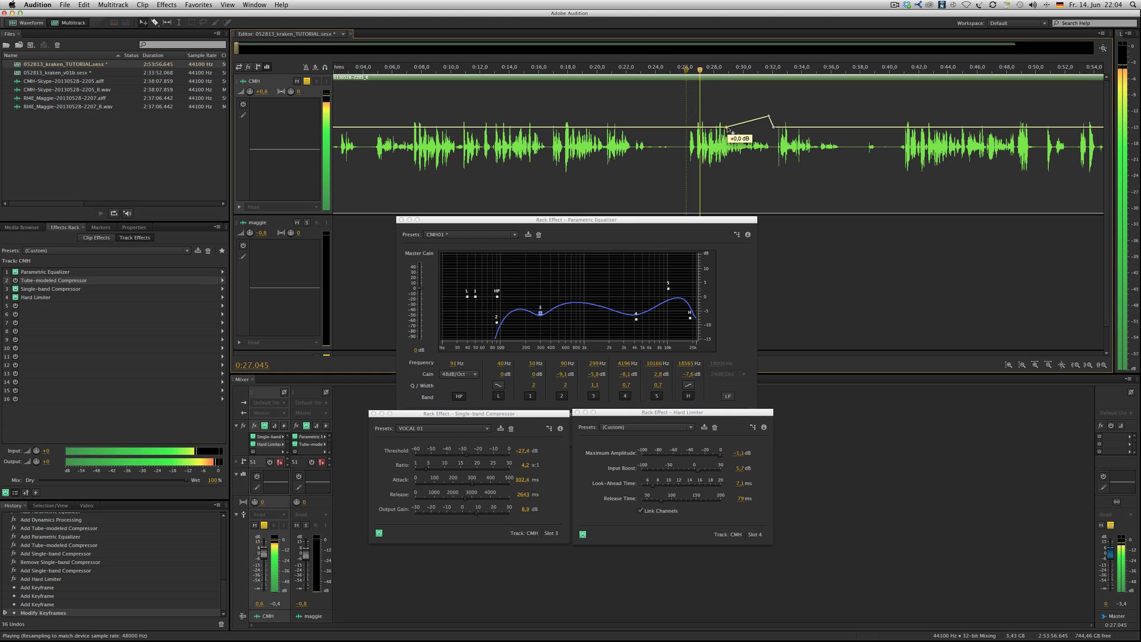
Step: Move the first volume keyframe slightly earlier on the CMH clip during playback, and stop playback just past the volume ramp
{"action": "left_click_drag", "start_coordinate": [729, 129], "coordinate": [723, 128]}
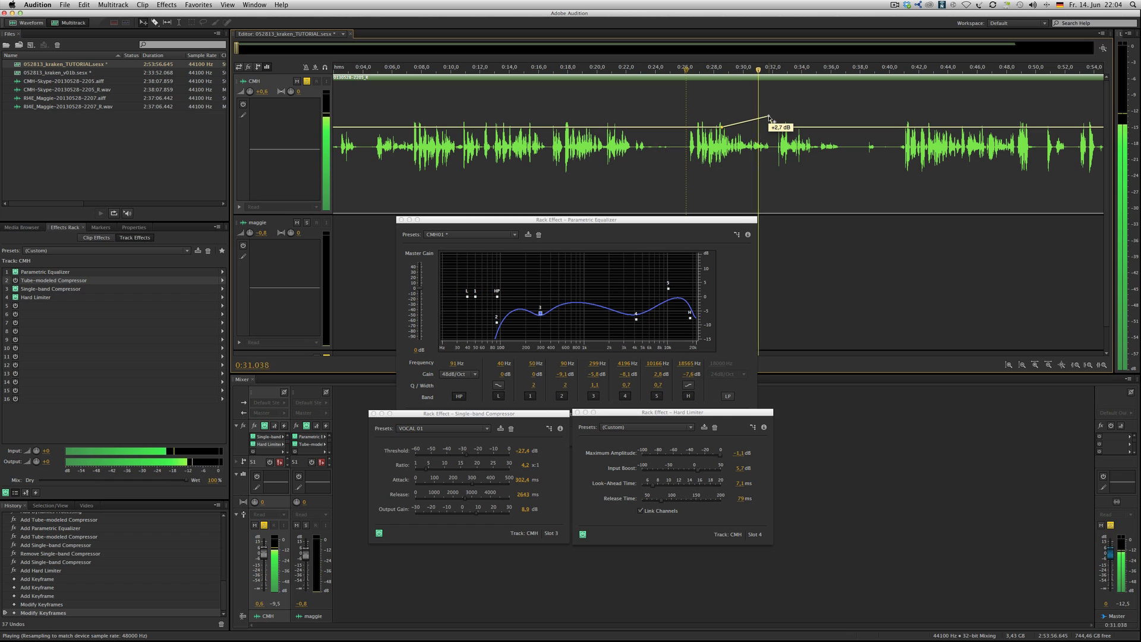
{"action": "key", "text": "space"}
{"action": "left_click", "coordinate": [774, 127]}
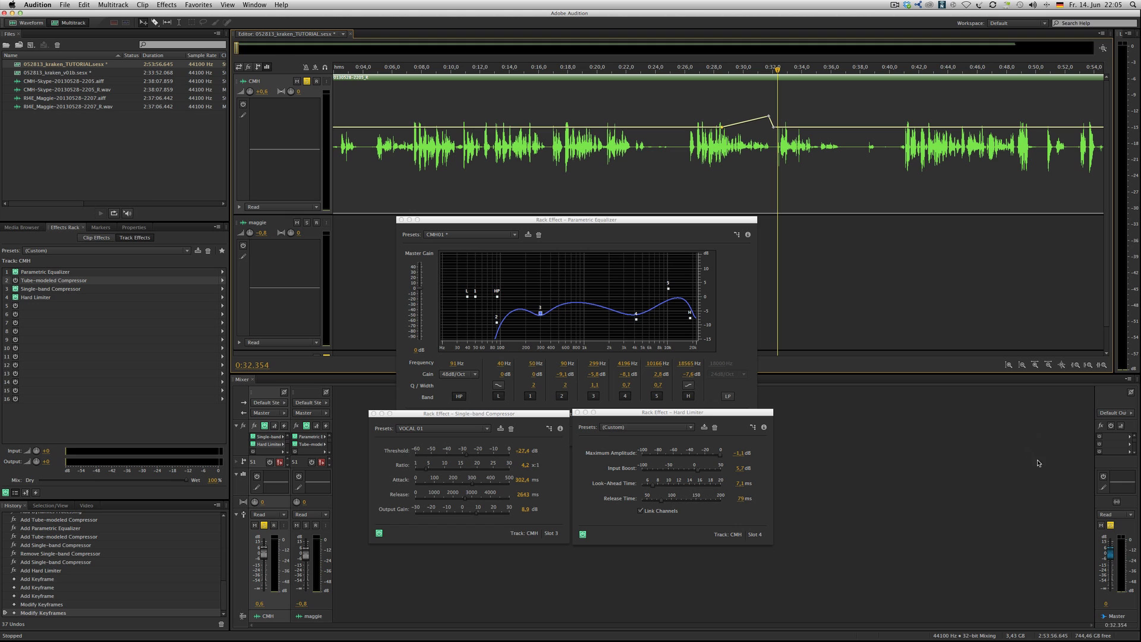
Step: Add a Parametric Equalizer to the Master track's first effect slot and move its window up, clear of the CMH compressor and limiter windows
{"action": "left_click", "coordinate": [1132, 440]}
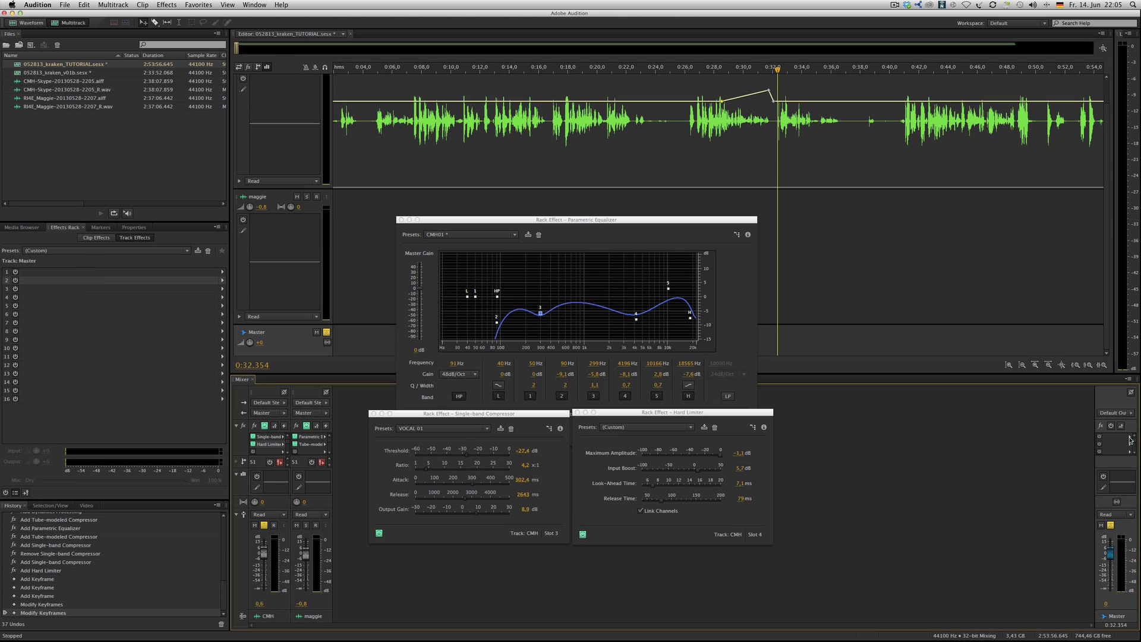
{"action": "mouse_move", "coordinate": [1056, 553]}
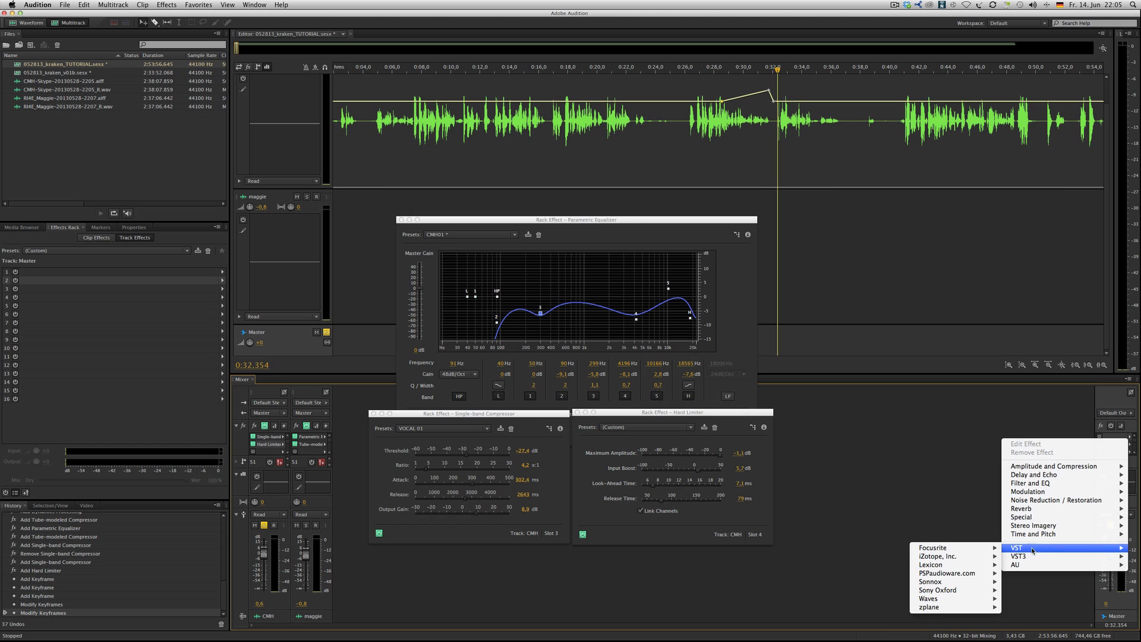
{"action": "mouse_move", "coordinate": [1032, 477]}
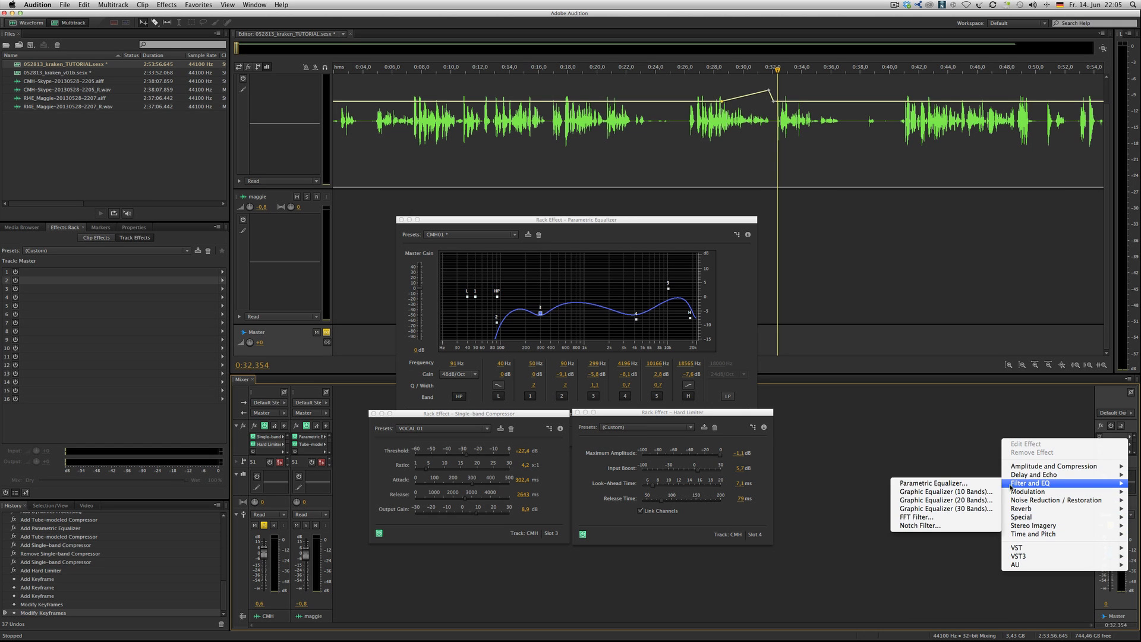
{"action": "left_click", "coordinate": [973, 484]}
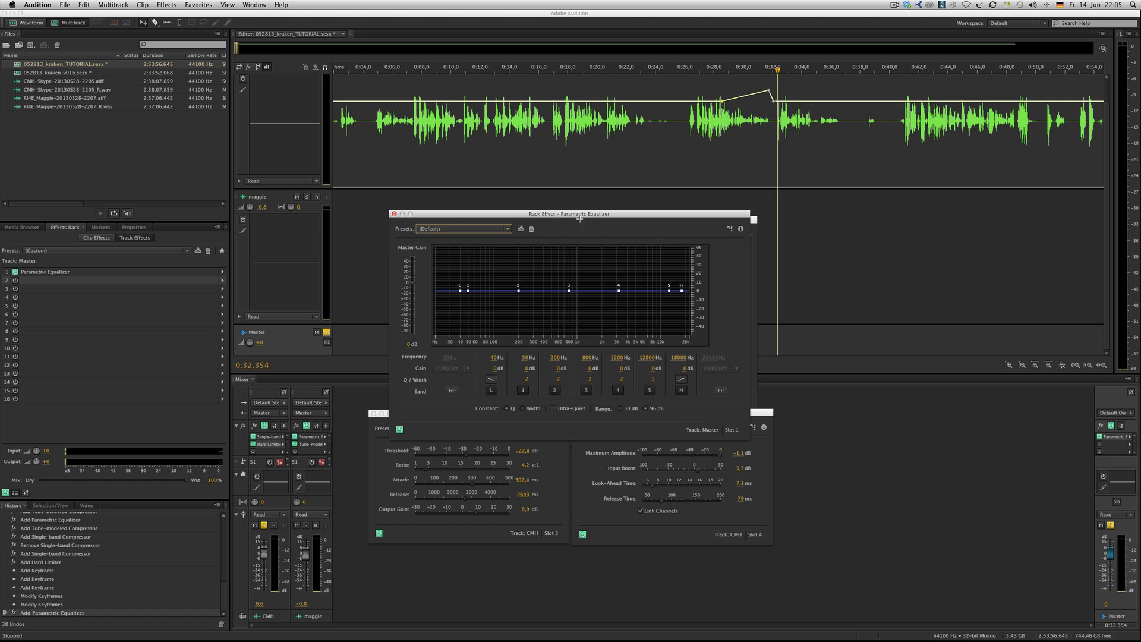
{"action": "left_click_drag", "start_coordinate": [599, 216], "coordinate": [706, 159]}
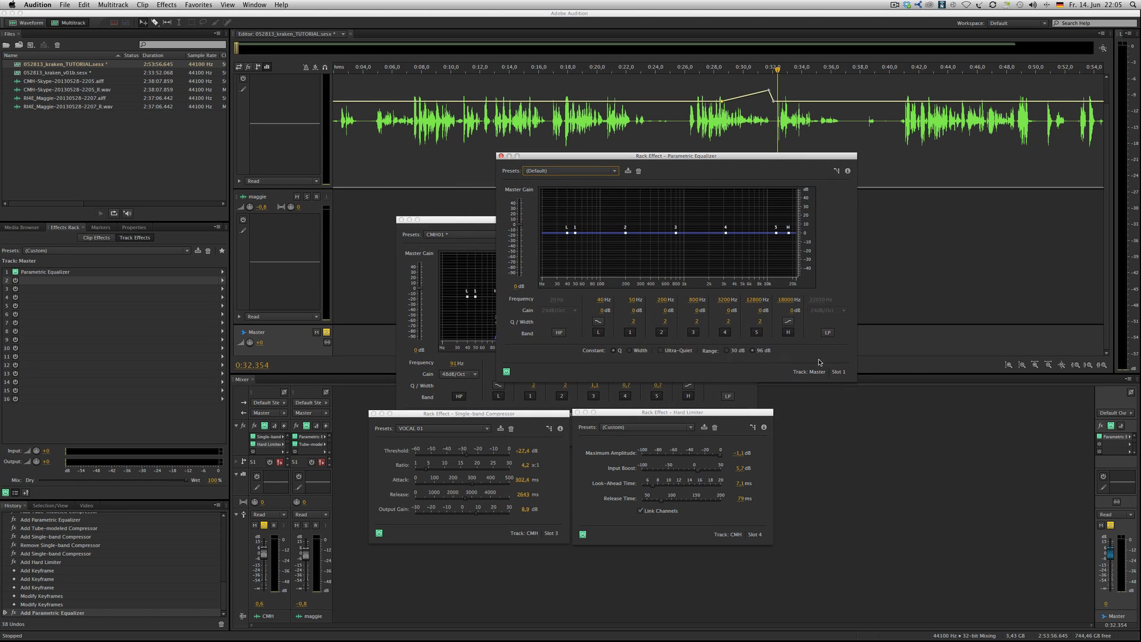
Step: Add a Hard Limiter to the Master track's second effect slot and move its window beside the CMH limiter window
{"action": "left_click", "coordinate": [1126, 447]}
{"action": "mouse_move", "coordinate": [1086, 510]}
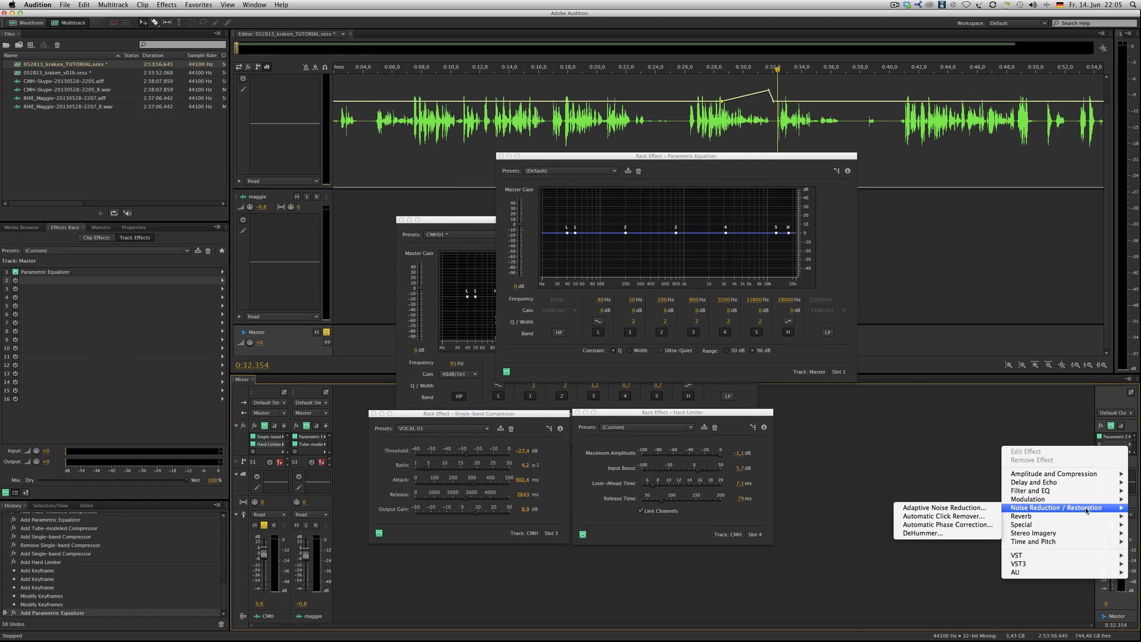
{"action": "mouse_move", "coordinate": [1072, 474]}
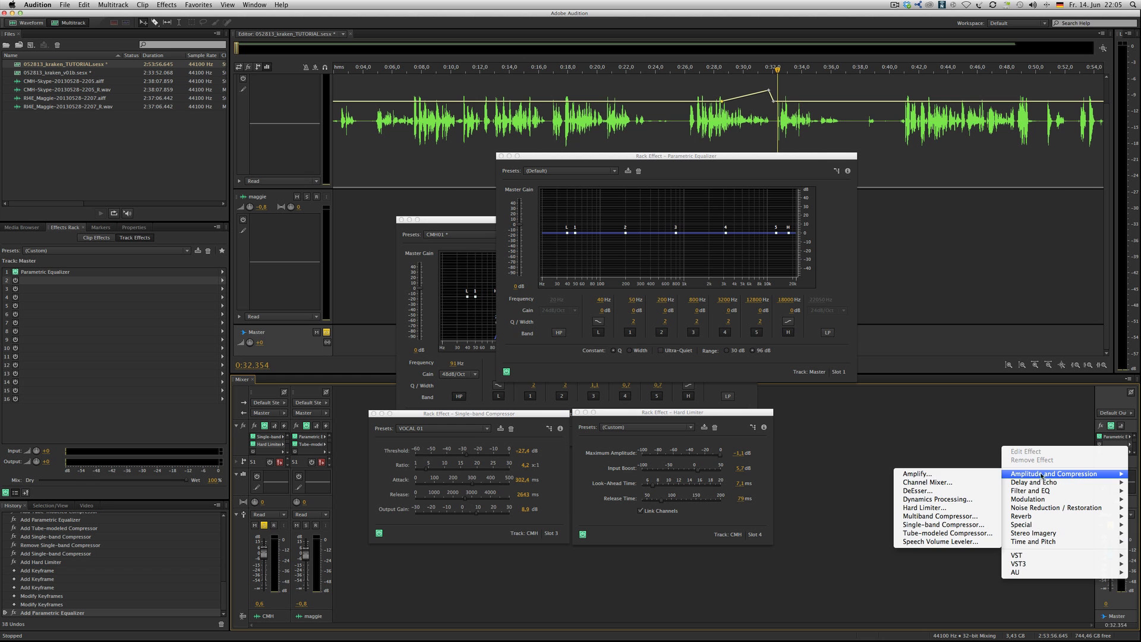
{"action": "left_click", "coordinate": [950, 508]}
{"action": "left_click_drag", "start_coordinate": [596, 264], "coordinate": [931, 439]}
Step: Set the Master equalizer's range to 30 dB and boost band 4 by 1.6 dB at 10419 Hz with a Q of 0.8
{"action": "left_click", "coordinate": [809, 165]}
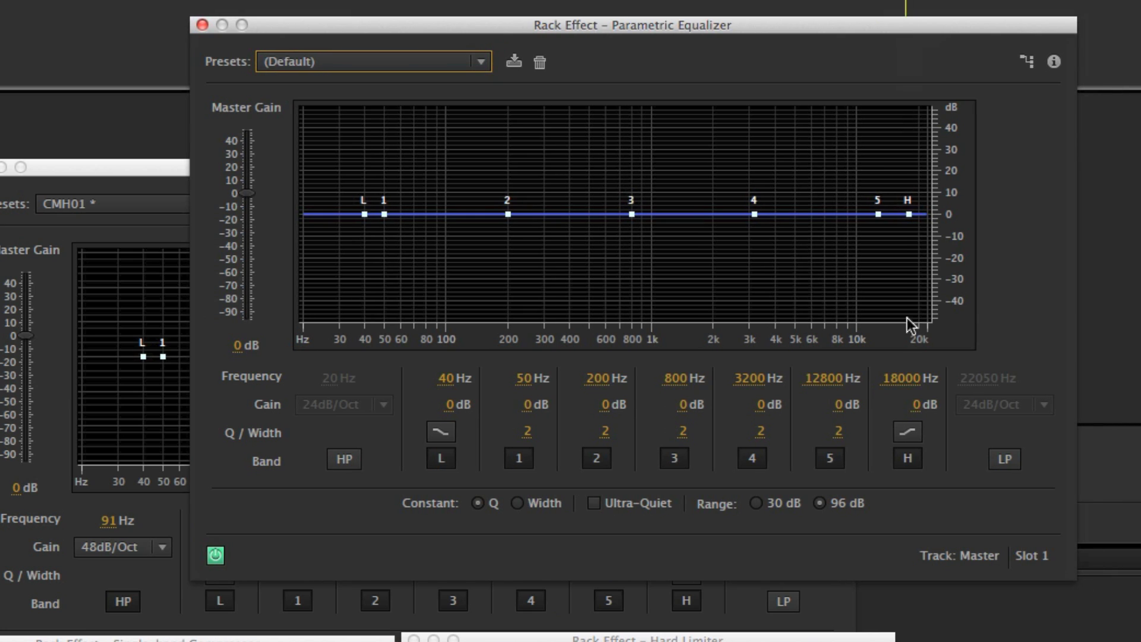
{"action": "left_click", "coordinate": [757, 503]}
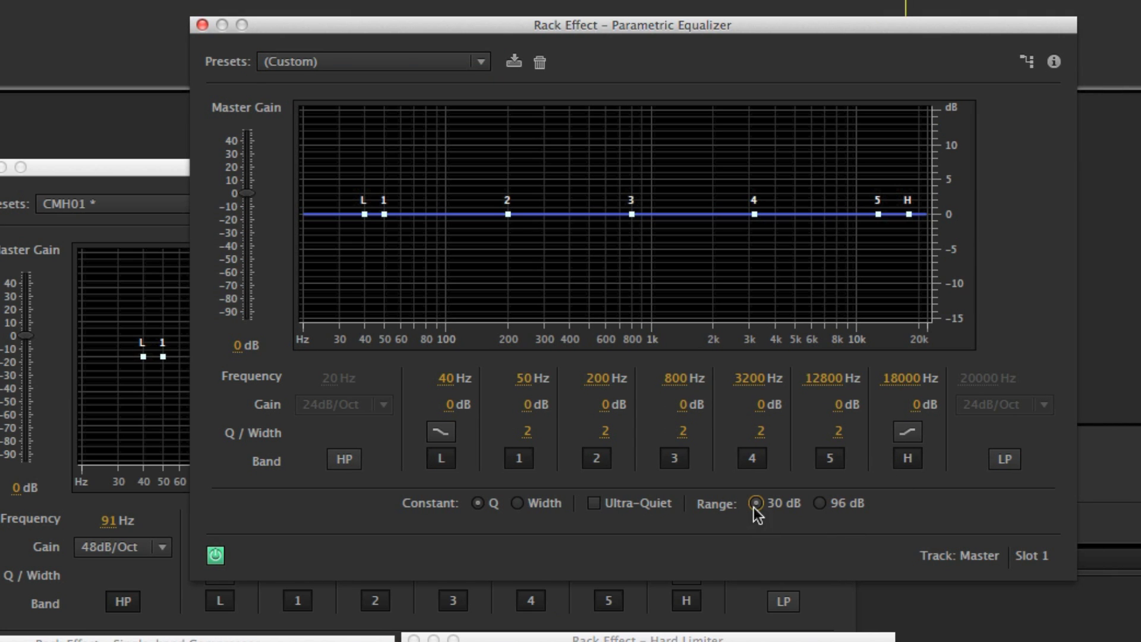
{"action": "left_click", "coordinate": [755, 214]}
{"action": "left_click_drag", "start_coordinate": [755, 214], "coordinate": [859, 198]}
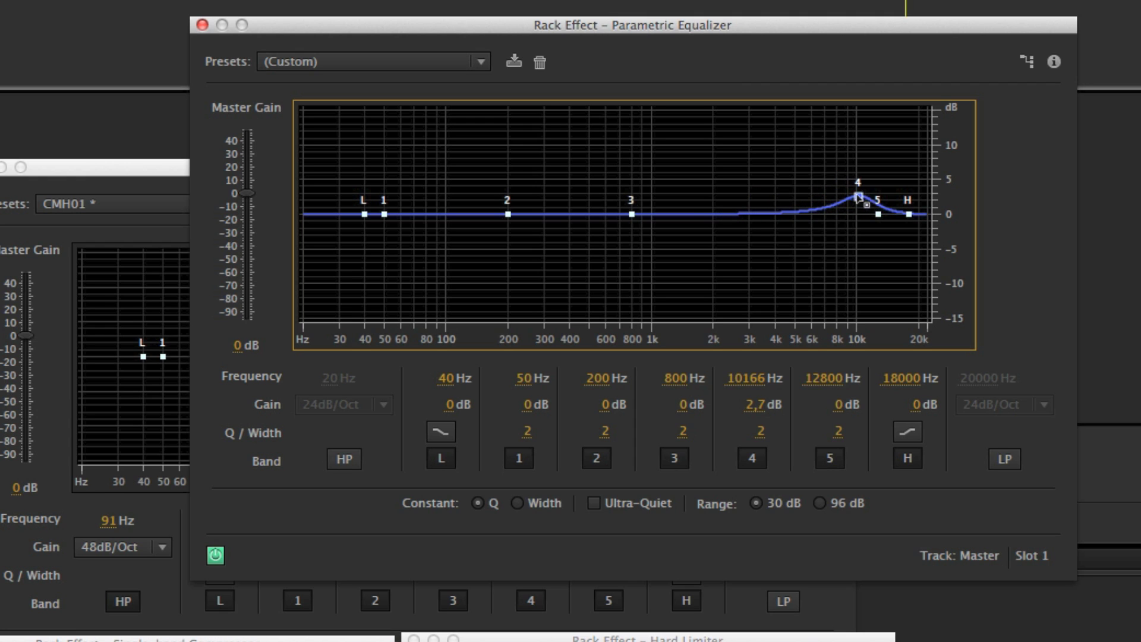
{"action": "left_click", "coordinate": [761, 433]}
{"action": "left_click_drag", "start_coordinate": [760, 432], "coordinate": [734, 436]}
{"action": "left_click", "coordinate": [863, 207]}
{"action": "left_click_drag", "start_coordinate": [863, 207], "coordinate": [865, 214]}
Step: Boost band 1 of the Master equalizer by 1.9 dB at 67 Hz with a Q of 1.1
{"action": "left_click_drag", "start_coordinate": [384, 215], "coordinate": [410, 205]}
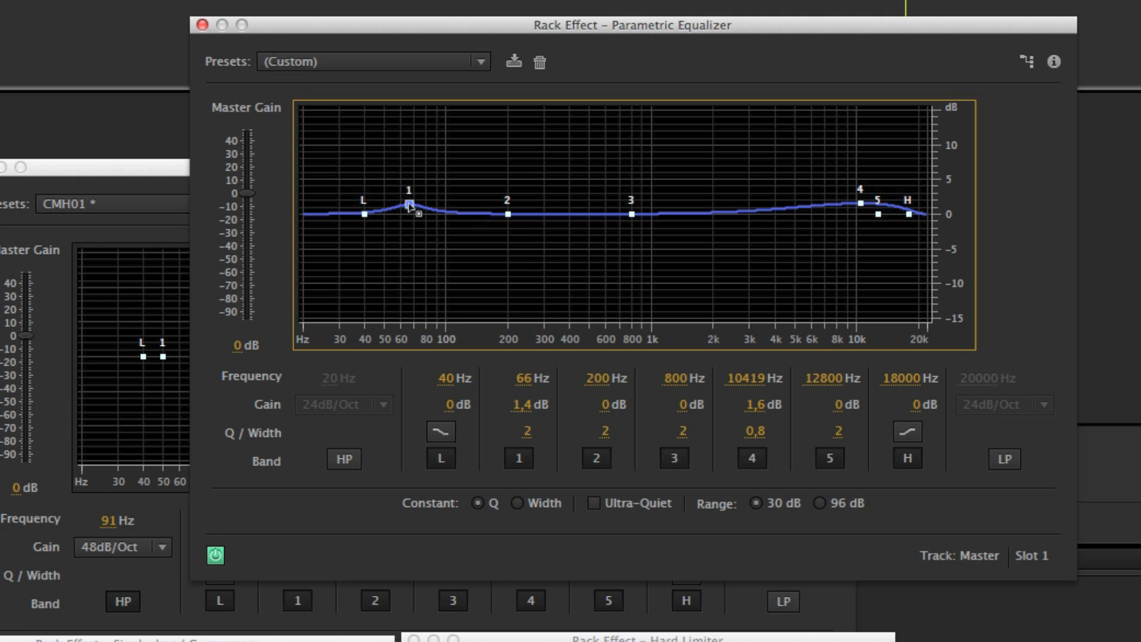
{"action": "left_click_drag", "start_coordinate": [528, 445], "coordinate": [411, 201]}
Step: Cut band 2 of the Master equalizer by 1.4 dB at 242 Hz with Q 1.1, and move band 3 to 6373 Hz at 0 dB
{"action": "left_click_drag", "start_coordinate": [508, 214], "coordinate": [515, 227]}
{"action": "left_click", "coordinate": [604, 431]}
{"action": "left_click_drag", "start_coordinate": [605, 431], "coordinate": [524, 227]}
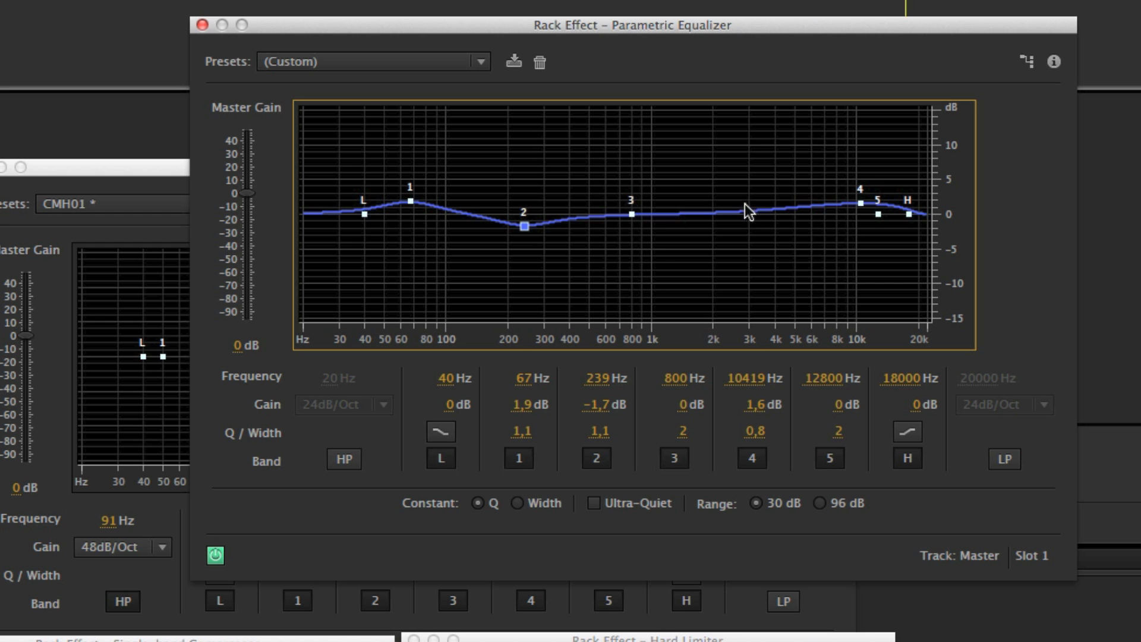
{"action": "left_click_drag", "start_coordinate": [632, 214], "coordinate": [818, 215]}
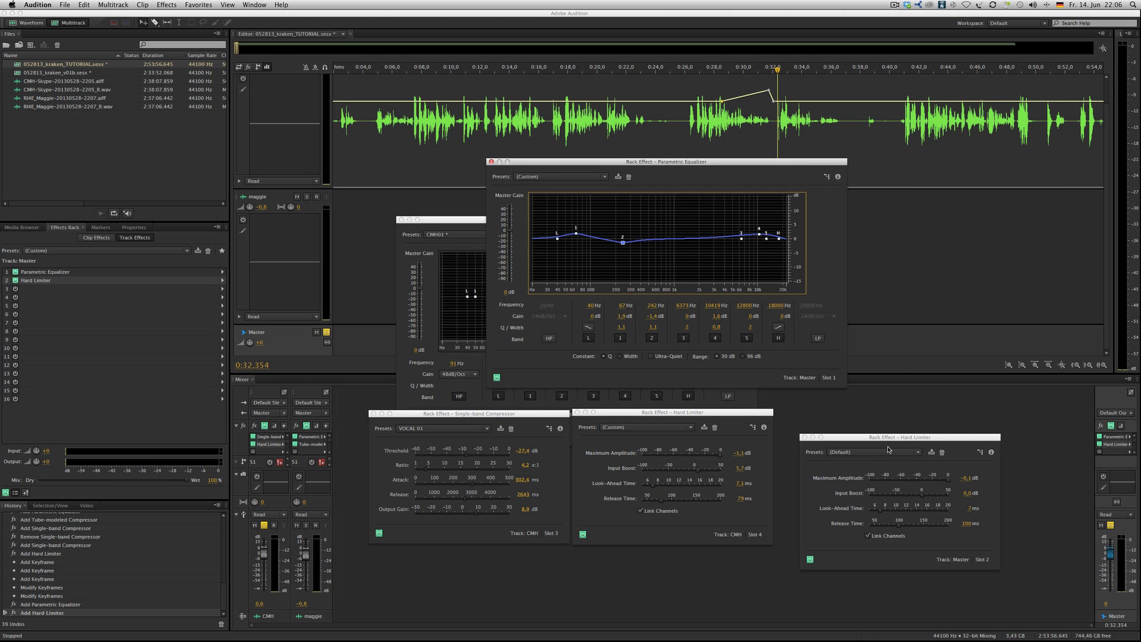
Step: Align the Master Hard Limiter window next to the CMH limiter and set its maximum amplitude to -6 dB
{"action": "left_click_drag", "start_coordinate": [880, 440], "coordinate": [857, 415]}
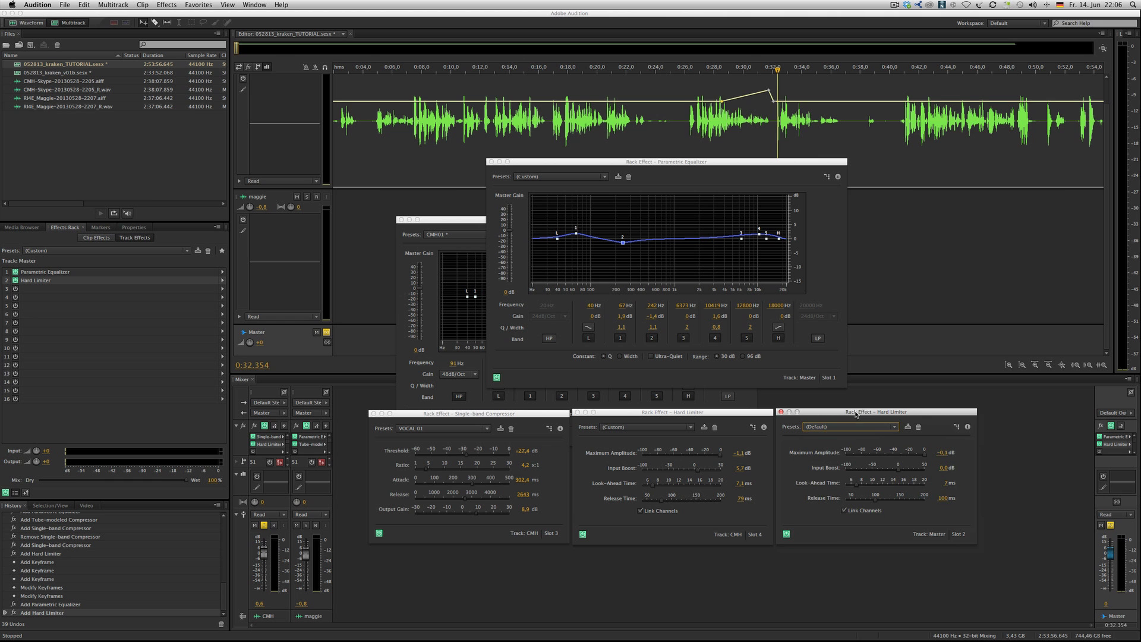
{"action": "left_click", "coordinate": [947, 453]}
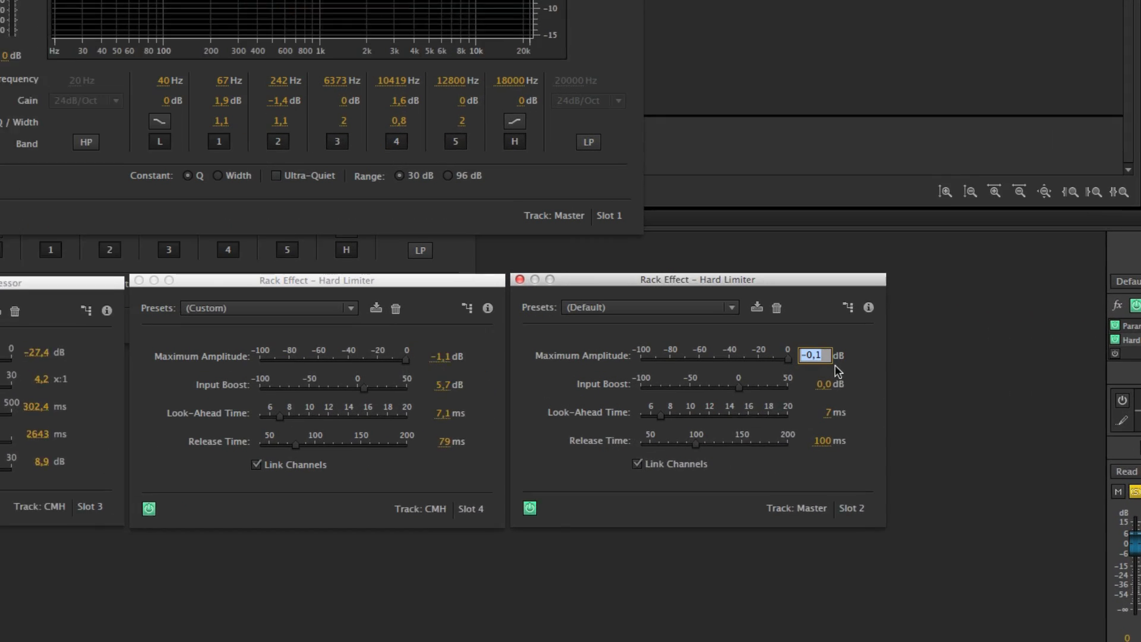
{"action": "type", "text": "-6"}
{"action": "key", "text": "Return"}
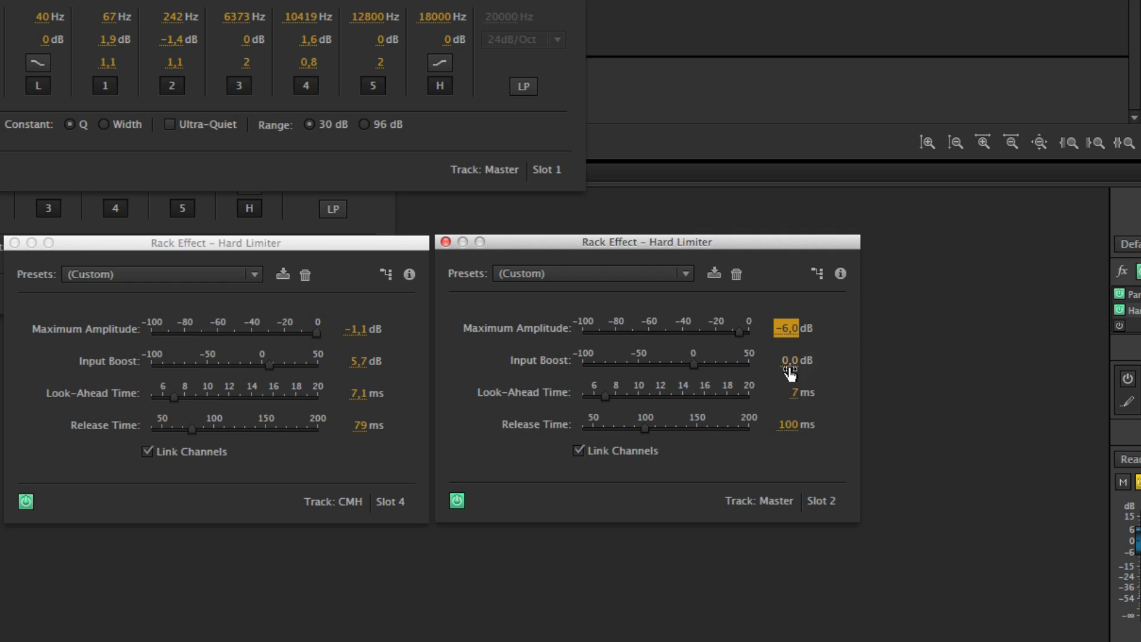
Step: Set the Master Hard Limiter's input boost to 8 dB
{"action": "left_click_drag", "start_coordinate": [616, 243], "coordinate": [612, 248]}
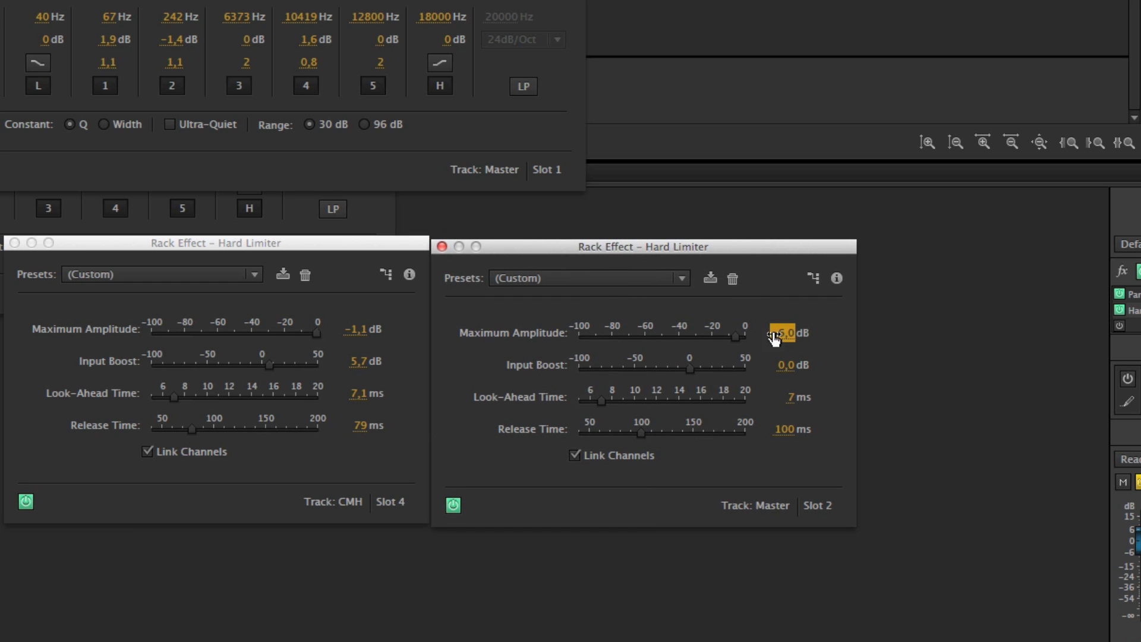
{"action": "left_click_drag", "start_coordinate": [692, 372], "coordinate": [699, 373]}
{"action": "scroll", "coordinate": [703, 385], "scroll_direction": "up", "scroll_amount": 3}
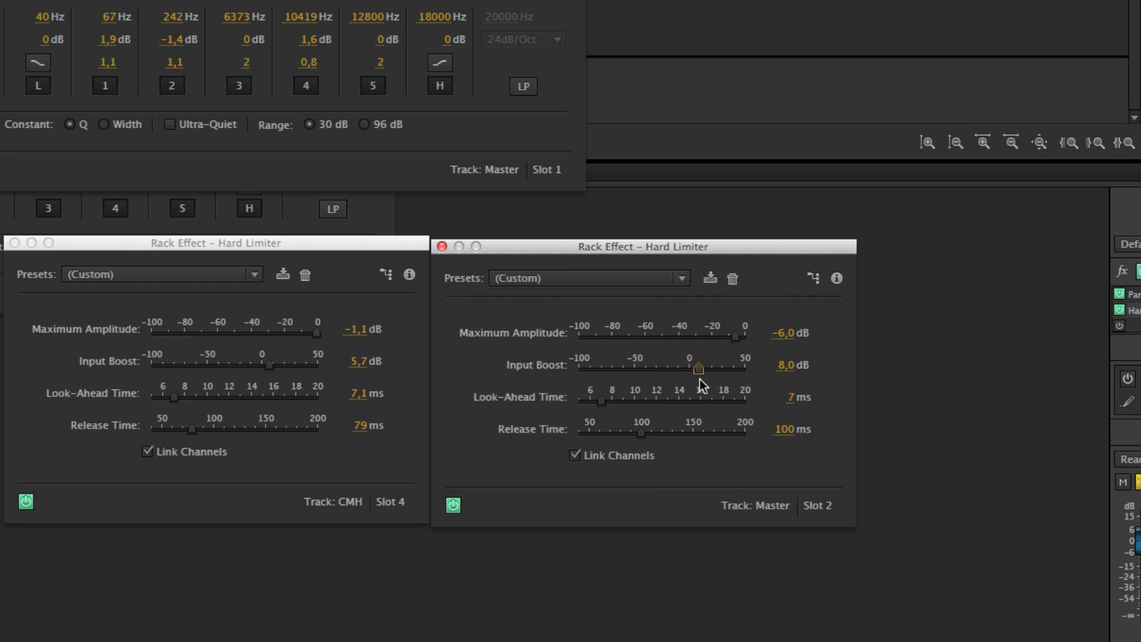
Step: Lower the Master Hard Limiter's input boost to 3.4 dB and play back the session to audition it
{"action": "scroll", "coordinate": [704, 385], "scroll_direction": "down", "scroll_amount": 5}
{"action": "scroll", "coordinate": [701, 382], "scroll_direction": "down", "scroll_amount": 2}
{"action": "scroll", "coordinate": [701, 383], "scroll_direction": "down", "scroll_amount": 4}
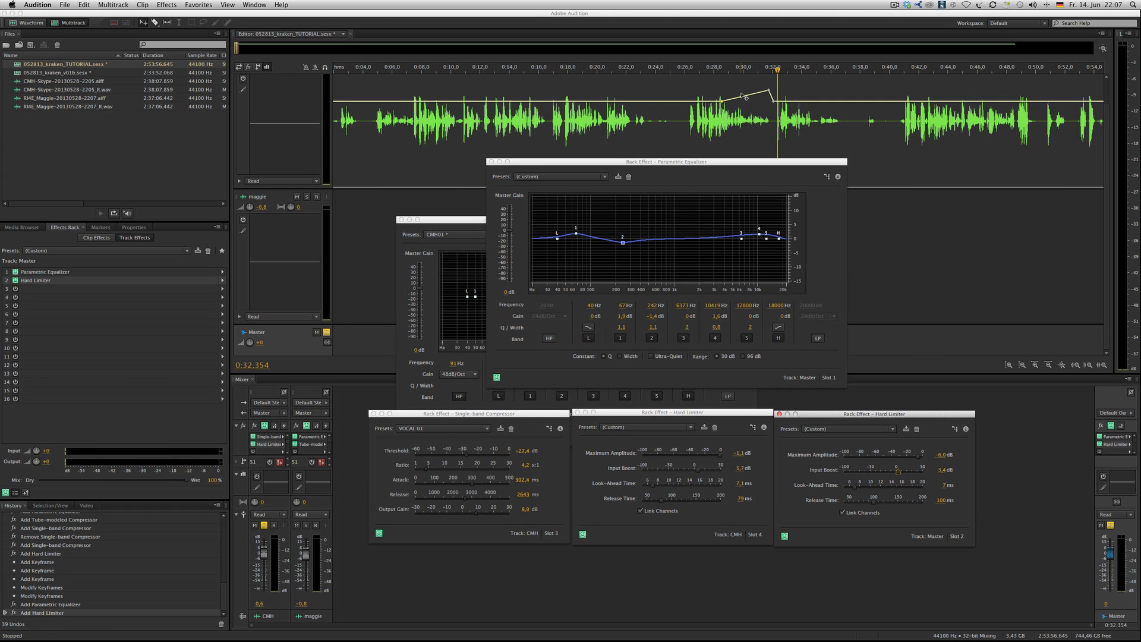
{"action": "key", "text": "space"}
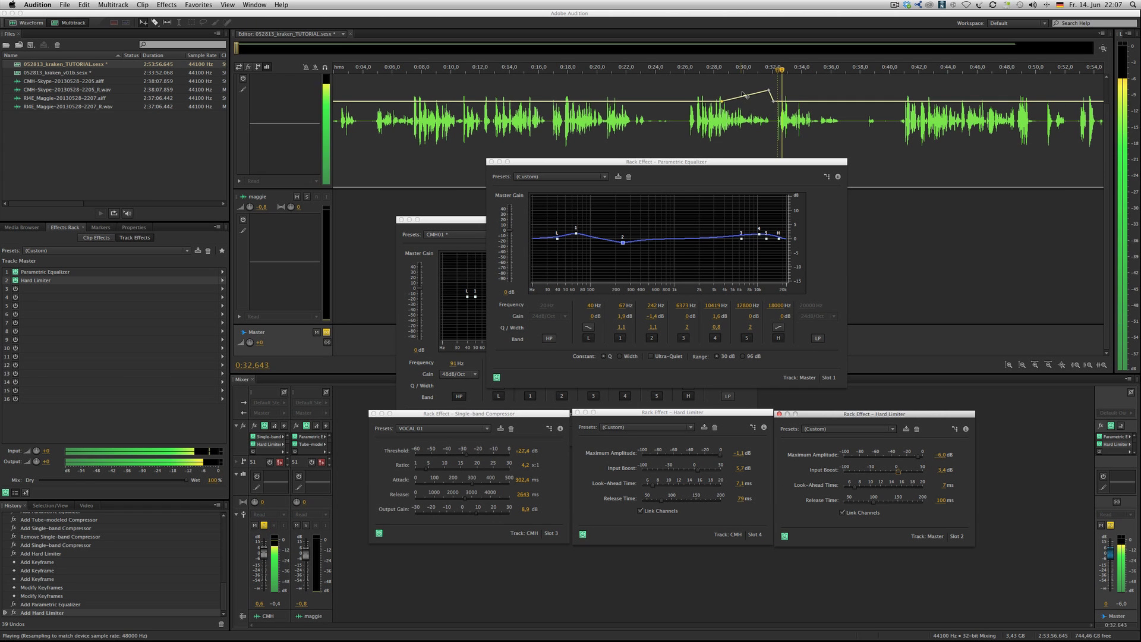
{"action": "left_click", "coordinate": [685, 69]}
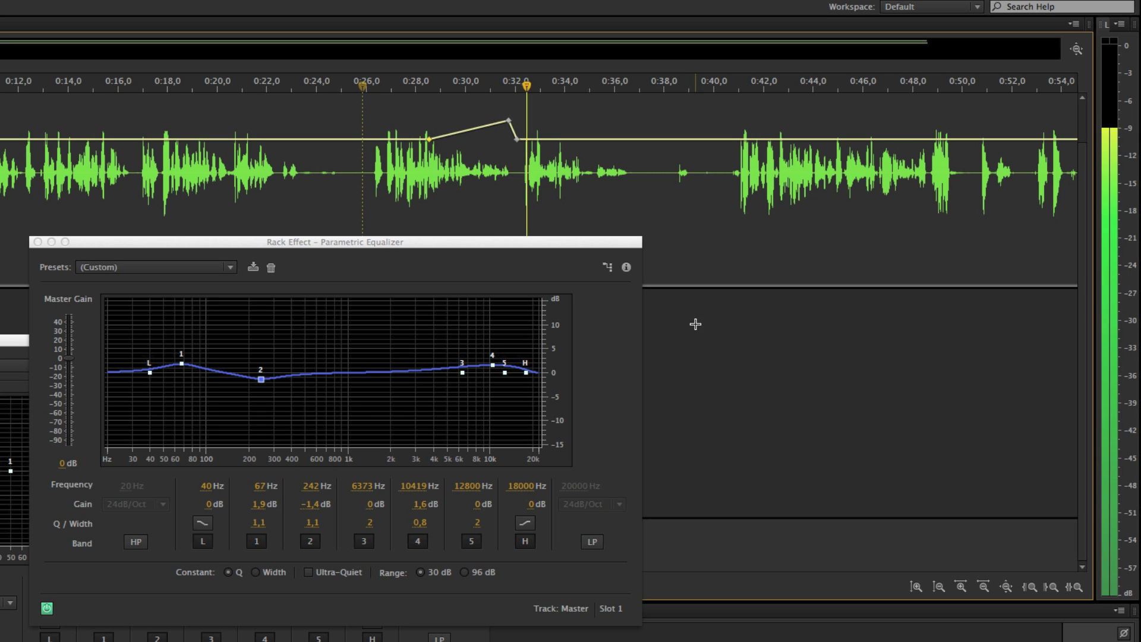
{"action": "key", "text": "space"}
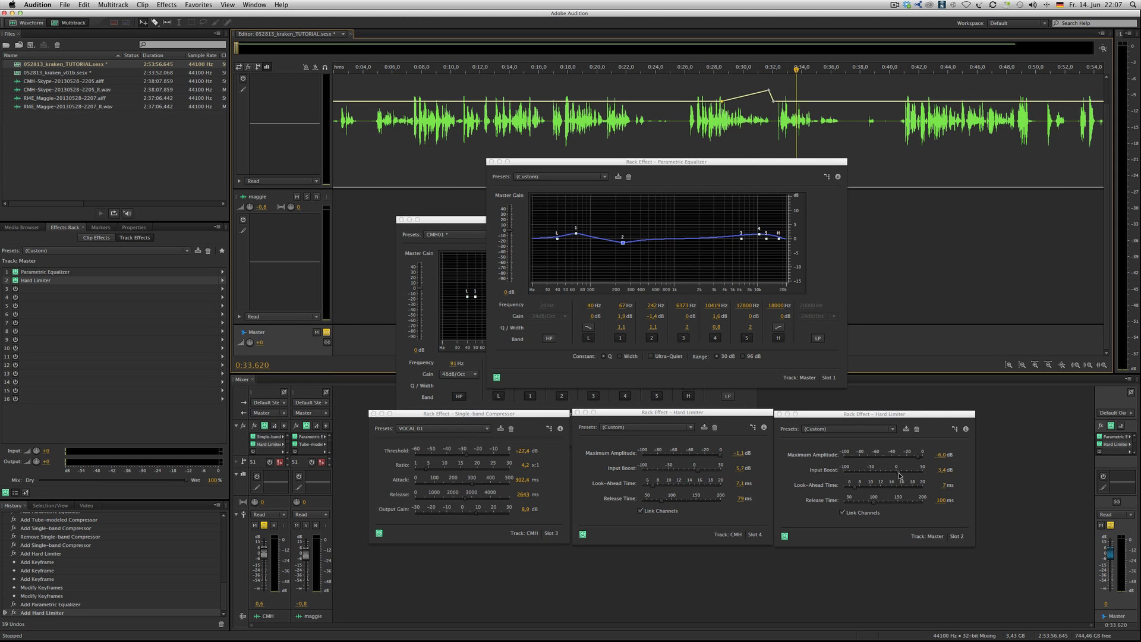
Step: Set the Master Hard Limiter's input boost to 2.5 dB and its maximum amplitude to -10 dB
{"action": "left_click", "coordinate": [900, 476]}
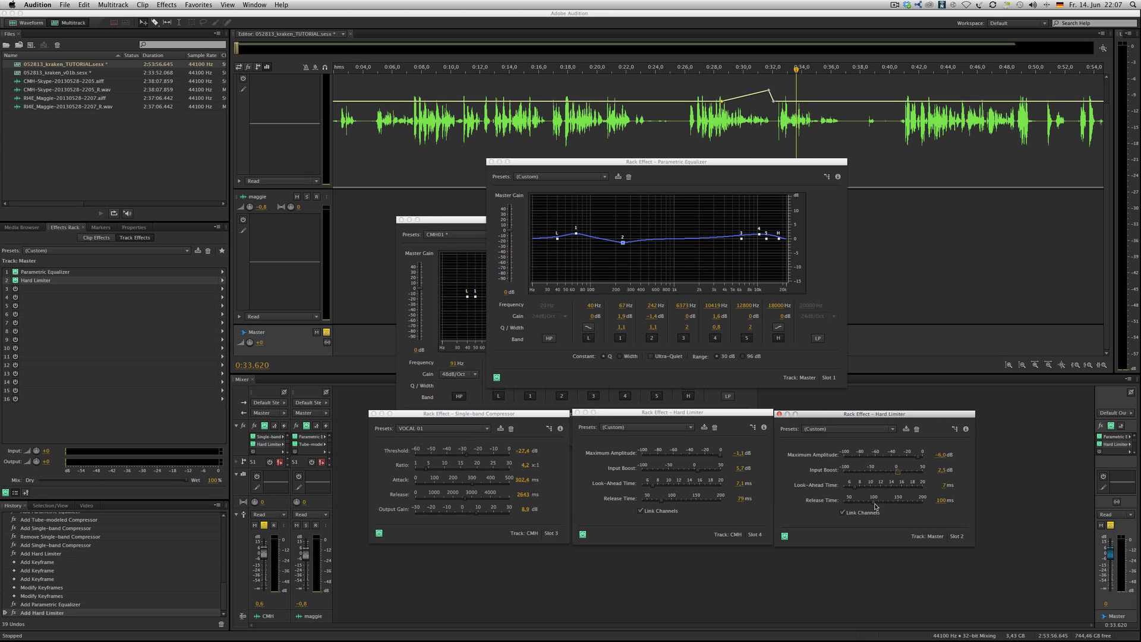
{"action": "left_click", "coordinate": [914, 458]}
Step: Arrange the CMH and Master Parametric Equalizer windows side by side above the compressor and limiter windows
{"action": "scroll", "coordinate": [889, 150], "scroll_direction": "left", "scroll_amount": 2}
{"action": "left_click_drag", "start_coordinate": [720, 161], "coordinate": [922, 170]}
{"action": "left_click_drag", "start_coordinate": [628, 223], "coordinate": [556, 173]}
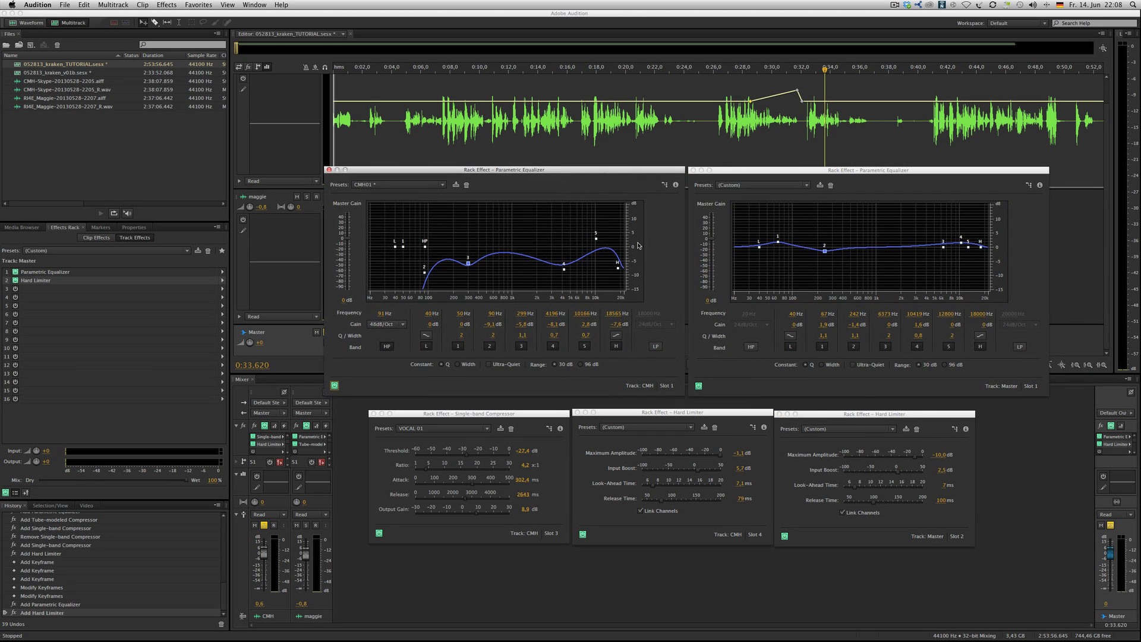
Step: Clear and re-enter the maximum amplitude value of the Master Hard Limiter
{"action": "left_click", "coordinate": [942, 456]}
{"action": "key", "text": "BackSpace"}
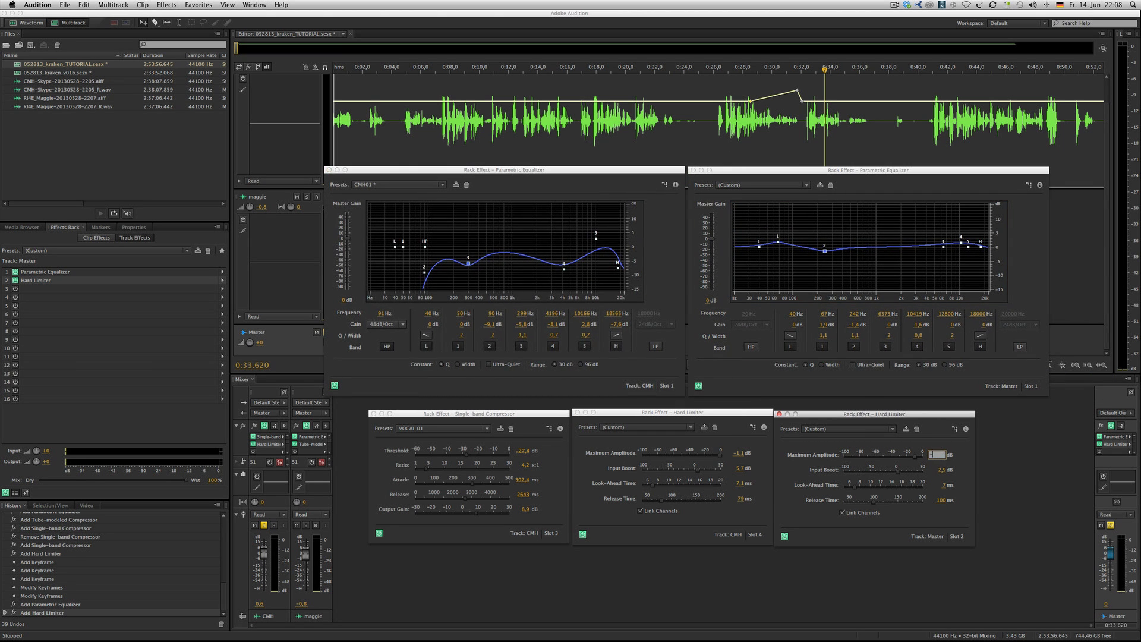
{"action": "key", "text": "Return"}
Step: Open the finished multitrack session 052813_kraken_v01b.sesx
{"action": "left_click", "coordinate": [69, 73]}
{"action": "double_click", "coordinate": [69, 74]}
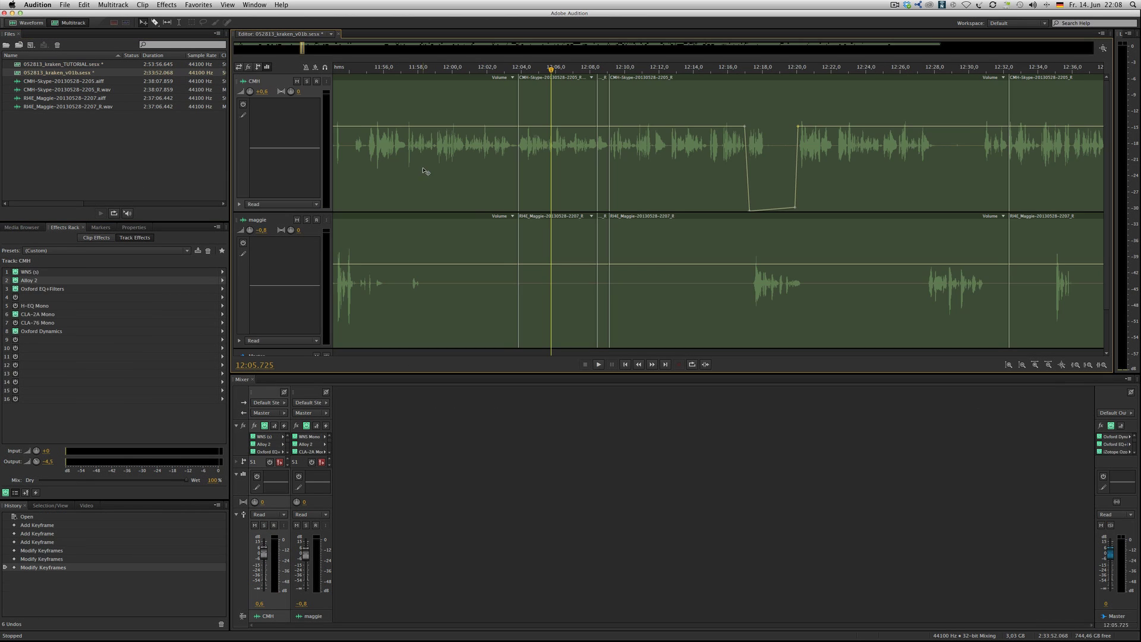
Step: Examine the edited clips, cuts and markers across the whole timeline of the CMH and maggie tracks
{"action": "scroll", "coordinate": [425, 172], "scroll_direction": "right", "scroll_amount": 10}
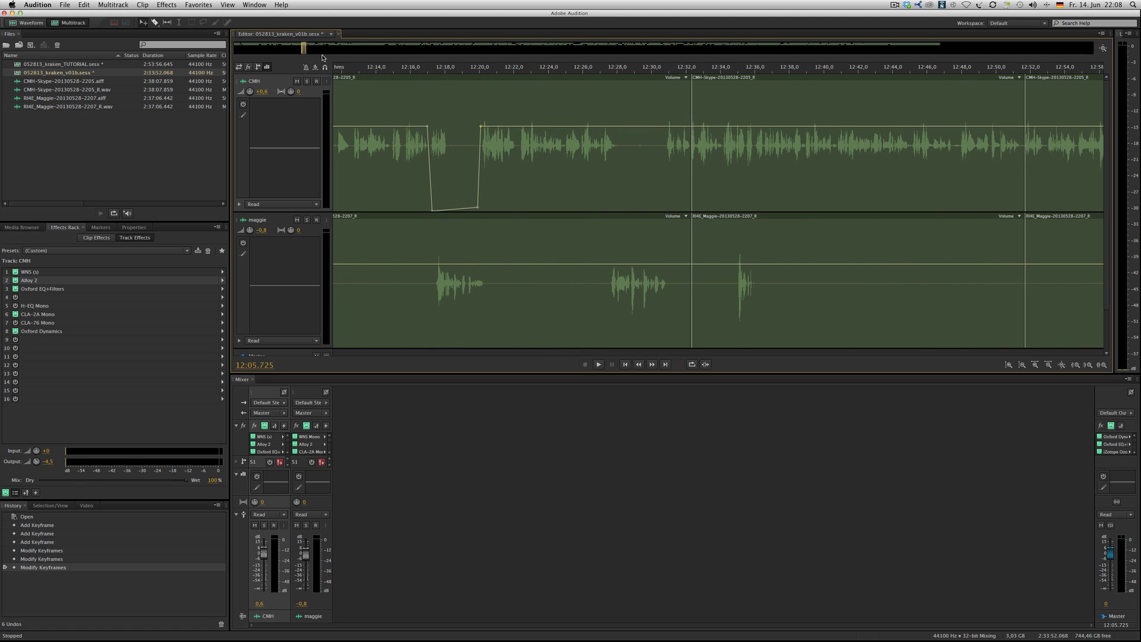
{"action": "scroll", "coordinate": [307, 50], "scroll_direction": "down", "scroll_amount": 5}
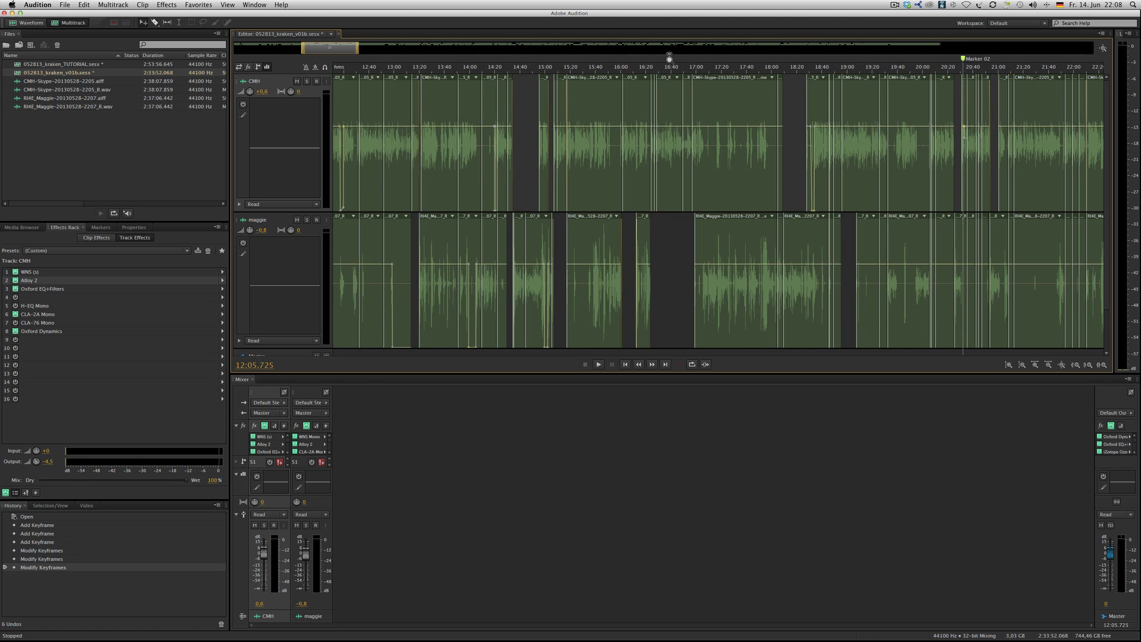
{"action": "scroll", "coordinate": [720, 52], "scroll_direction": "down", "scroll_amount": 2}
{"action": "scroll", "coordinate": [773, 104], "scroll_direction": "down", "scroll_amount": 2}
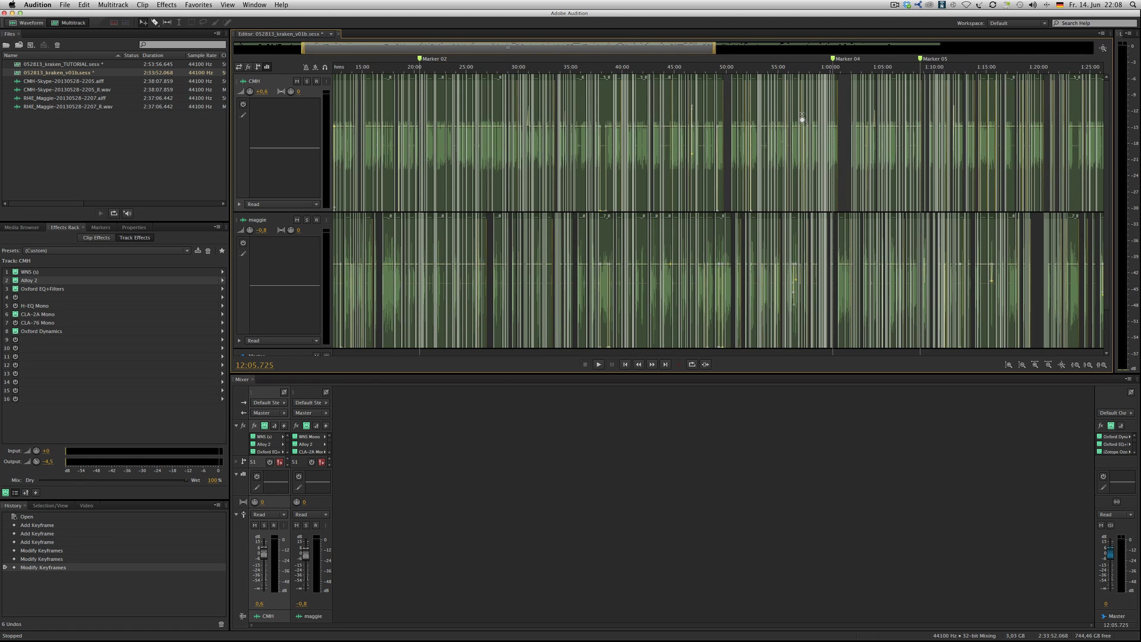
{"action": "scroll", "coordinate": [802, 114], "scroll_direction": "down", "scroll_amount": 1}
{"action": "scroll", "coordinate": [860, 105], "scroll_direction": "down", "scroll_amount": 1}
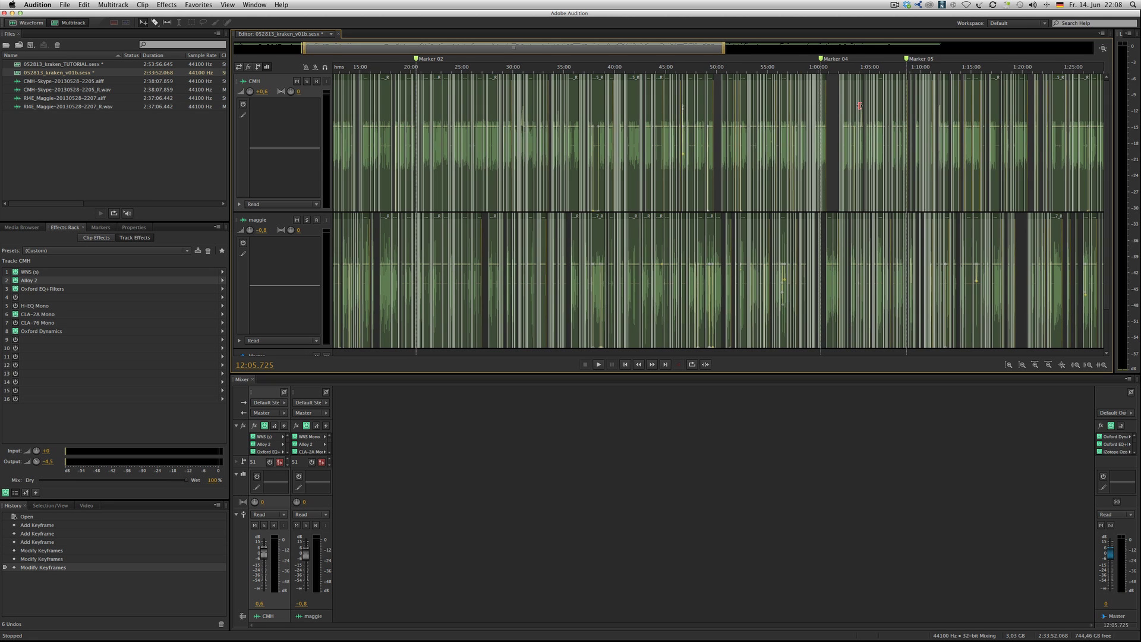
{"action": "scroll", "coordinate": [860, 105], "scroll_direction": "right", "scroll_amount": 2}
{"action": "scroll", "coordinate": [859, 105], "scroll_direction": "right", "scroll_amount": 1}
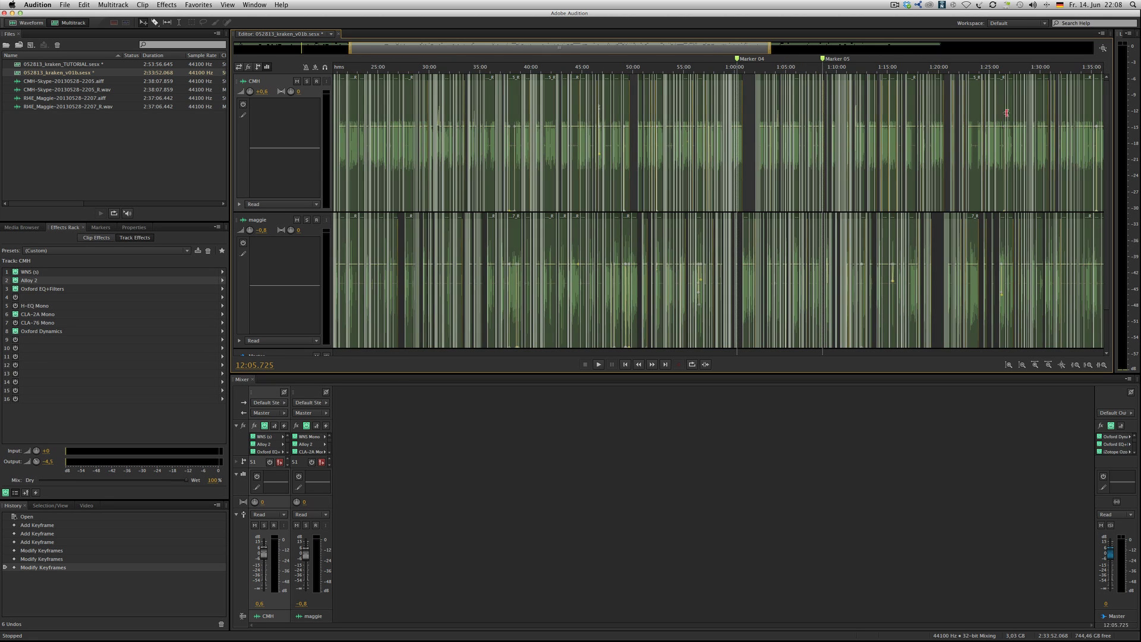
{"action": "scroll", "coordinate": [1034, 117], "scroll_direction": "right", "scroll_amount": 1}
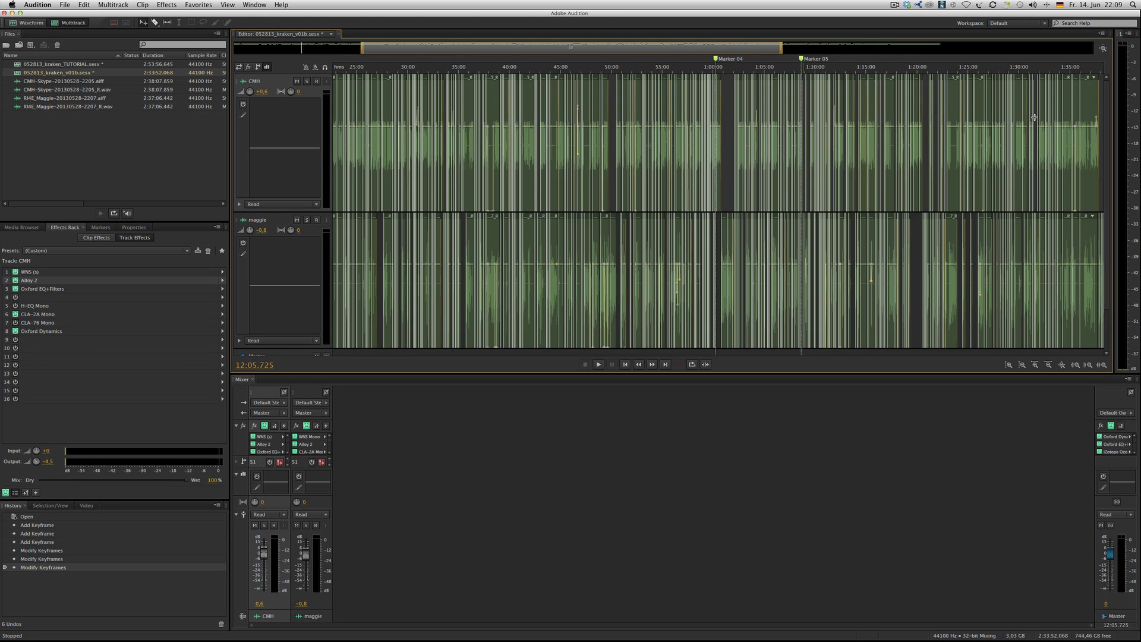
{"action": "scroll", "coordinate": [937, 91], "scroll_direction": "right", "scroll_amount": 1}
{"action": "scroll", "coordinate": [315, 48], "scroll_direction": "right", "scroll_amount": 3}
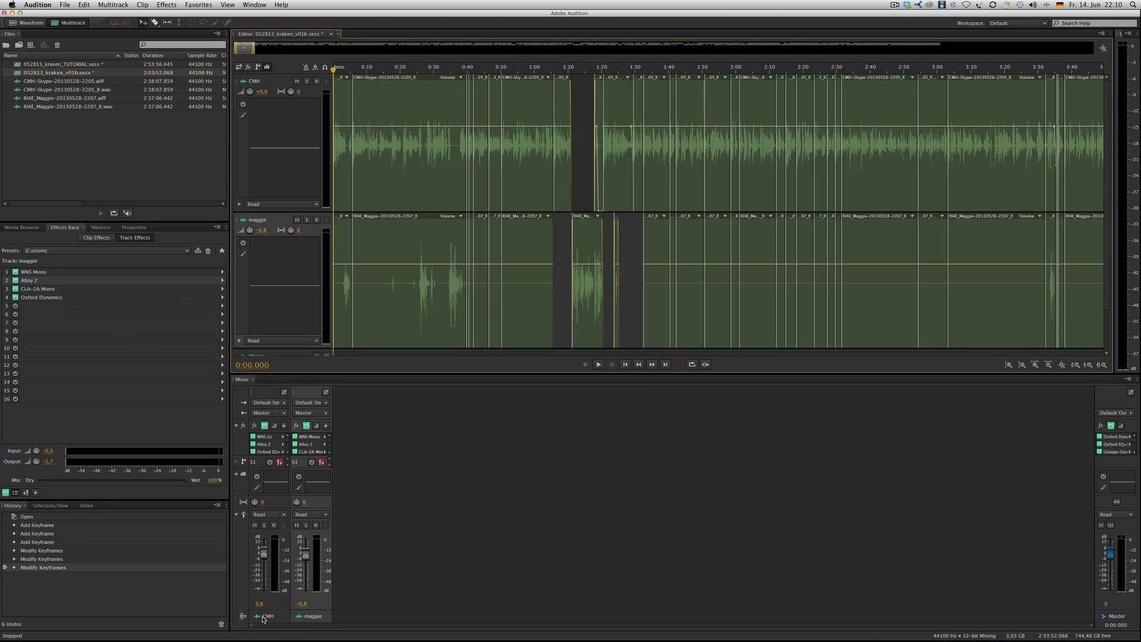
Step: Show the CMH track's effects chain, inspect the WNS noise suppressor in slot 1 and close its window
{"action": "left_click", "coordinate": [310, 616]}
{"action": "left_click", "coordinate": [256, 617]}
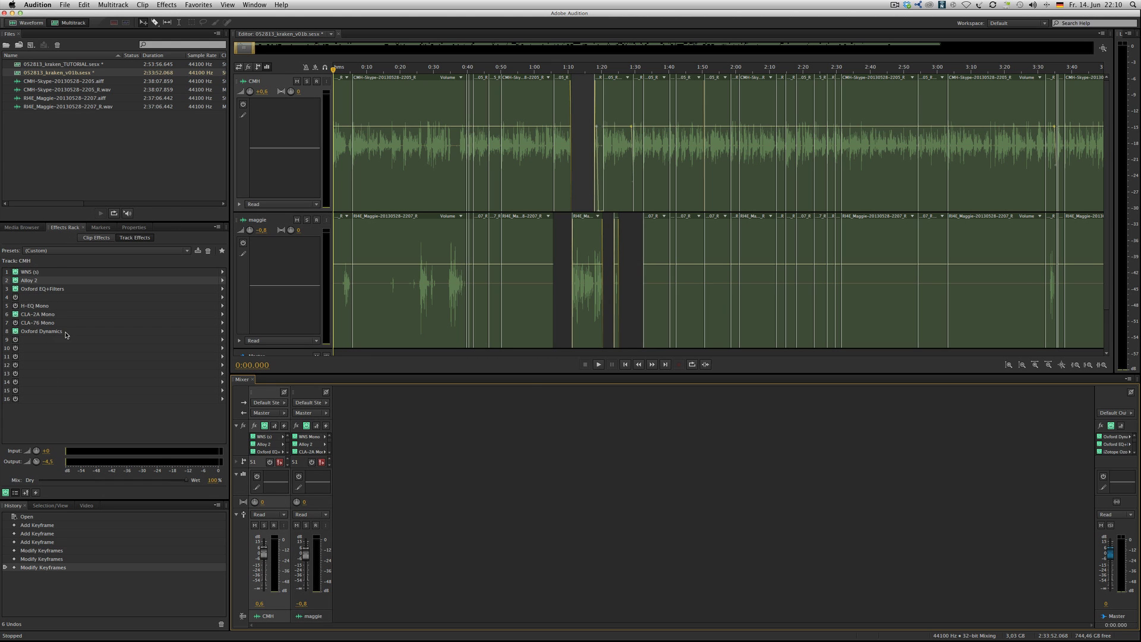
{"action": "double_click", "coordinate": [26, 273]}
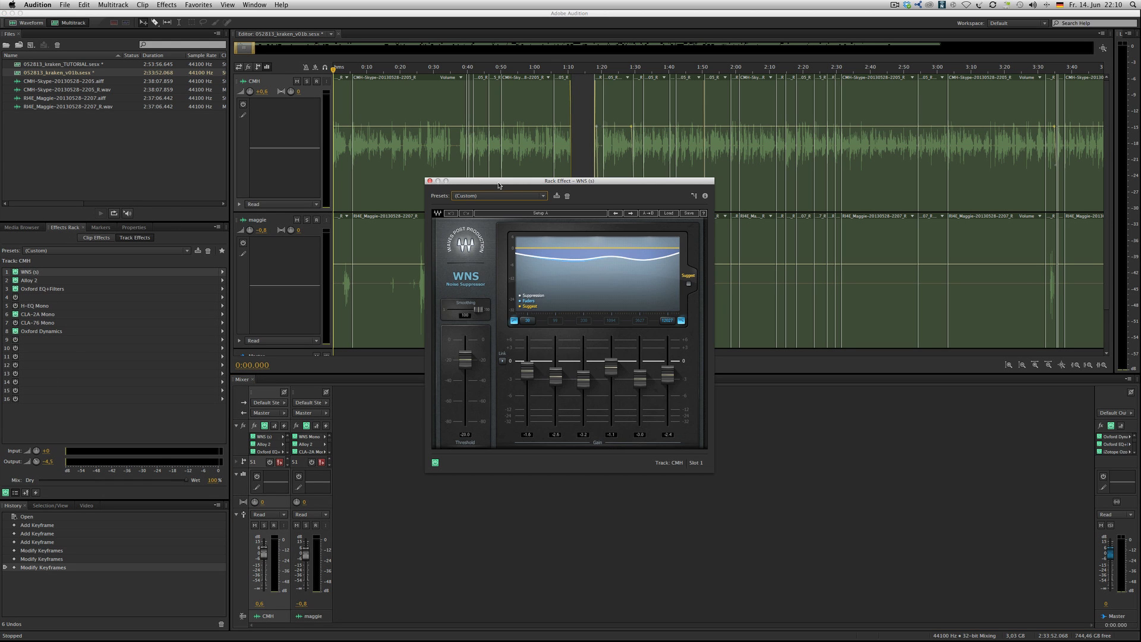
{"action": "left_click_drag", "start_coordinate": [498, 185], "coordinate": [456, 73]}
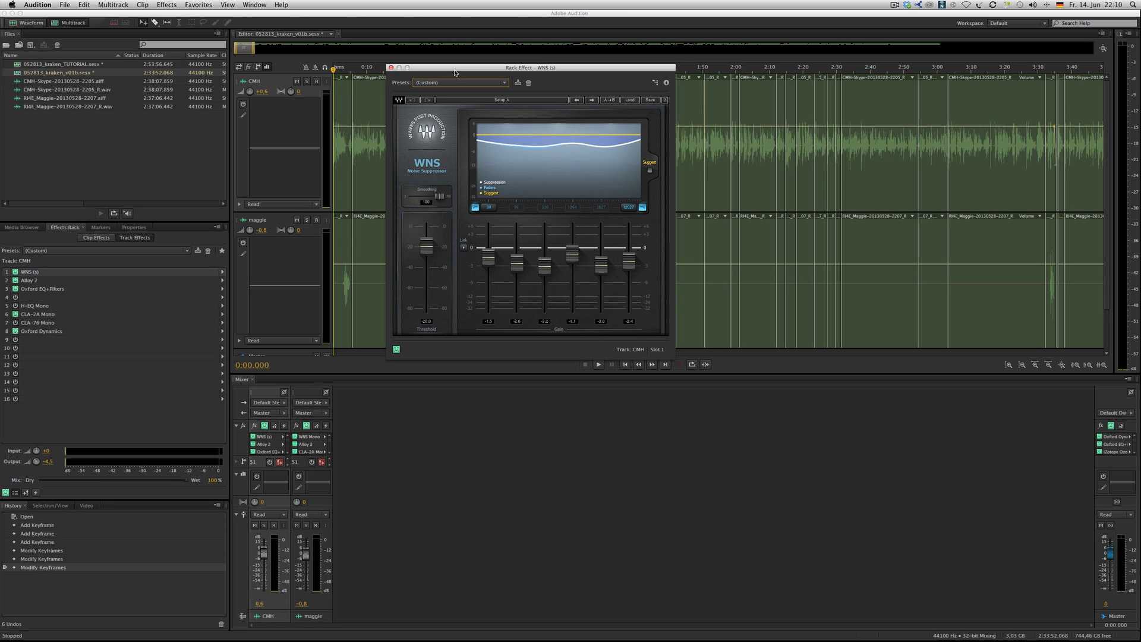
{"action": "left_click", "coordinate": [326, 67]}
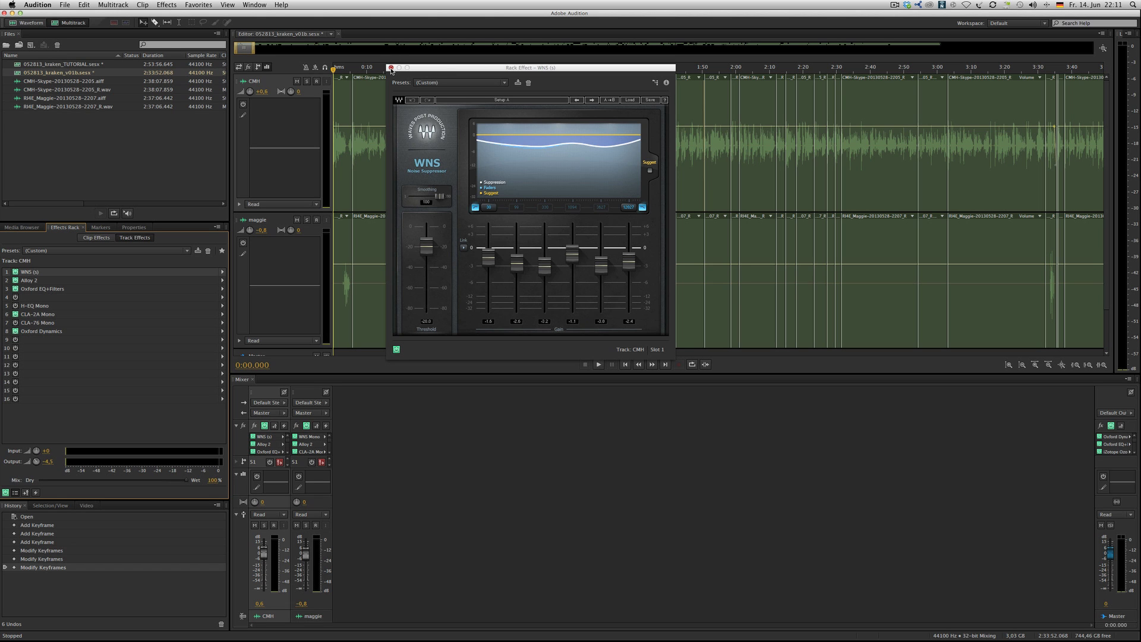
{"action": "left_click", "coordinate": [391, 68]}
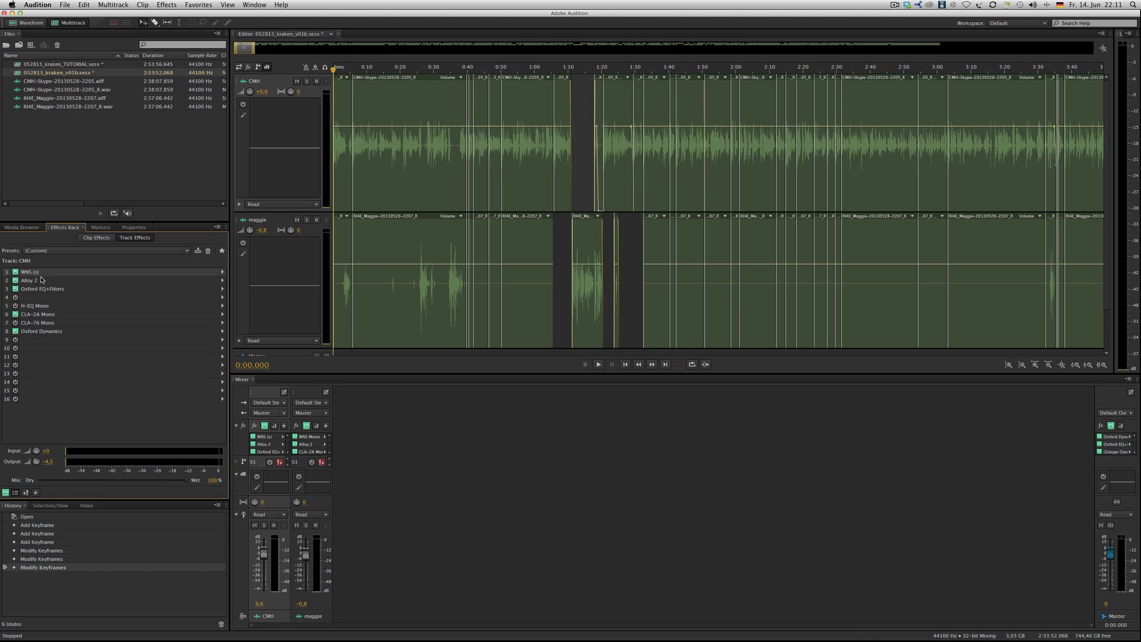
Step: Open Alloy 2 on the CMH track and examine its Equalizer module while playing the session
{"action": "left_click", "coordinate": [30, 282]}
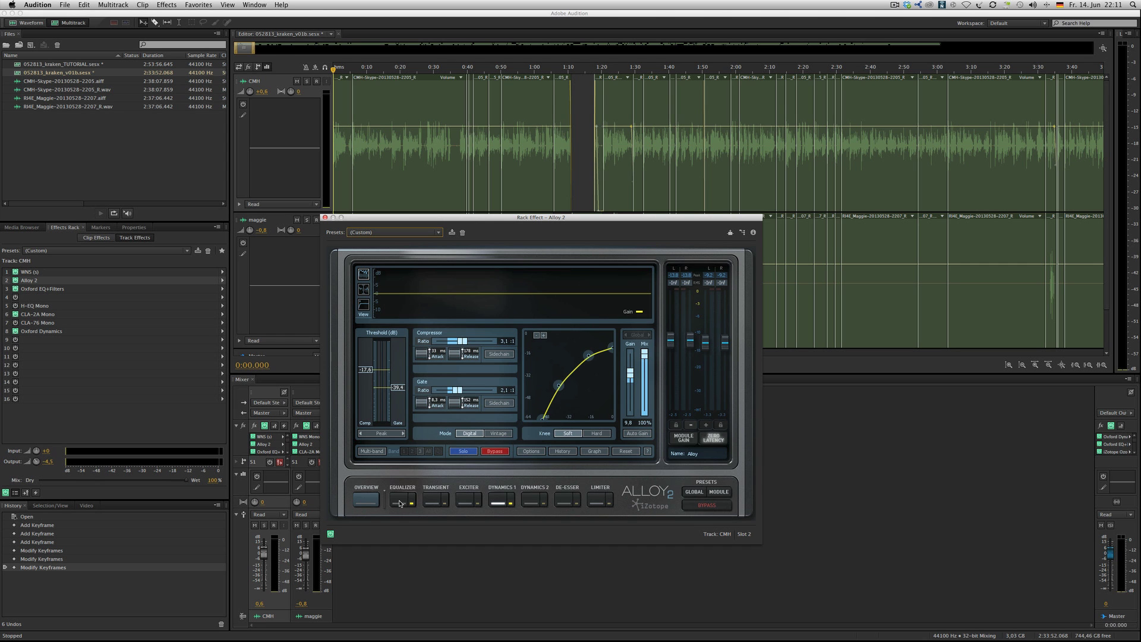
{"action": "left_click", "coordinate": [400, 503]}
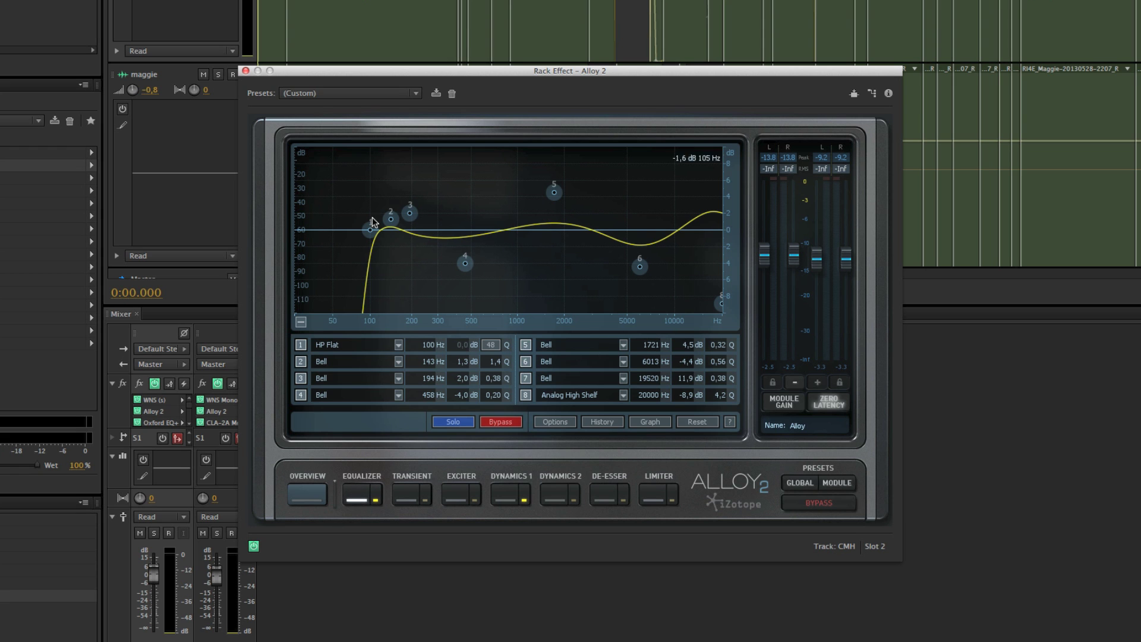
{"action": "key", "text": "space"}
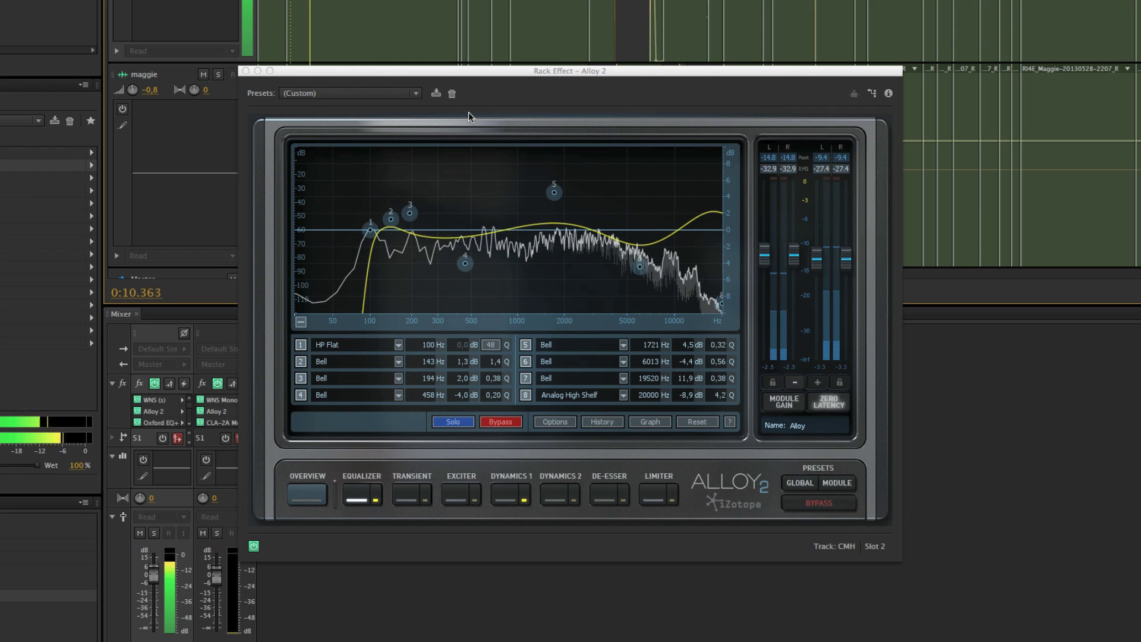
{"action": "key", "text": "space"}
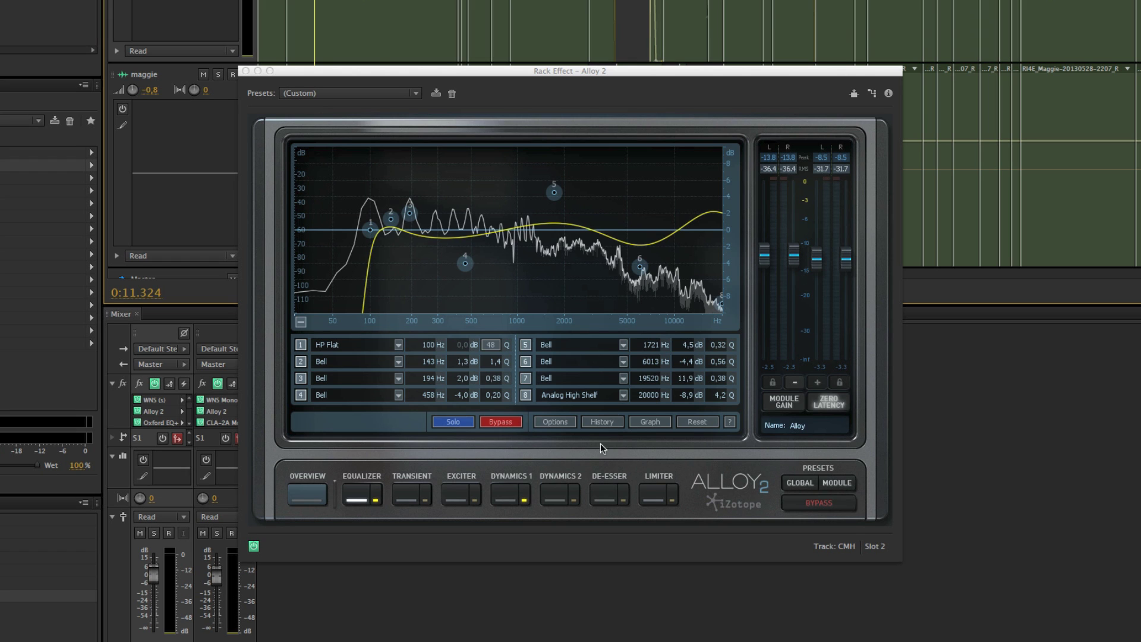
Step: In Alloy 2's Dynamics 1 module, set the gate threshold to -40.1 dB and the compressor attack to 40 ms
{"action": "left_click", "coordinate": [504, 497]}
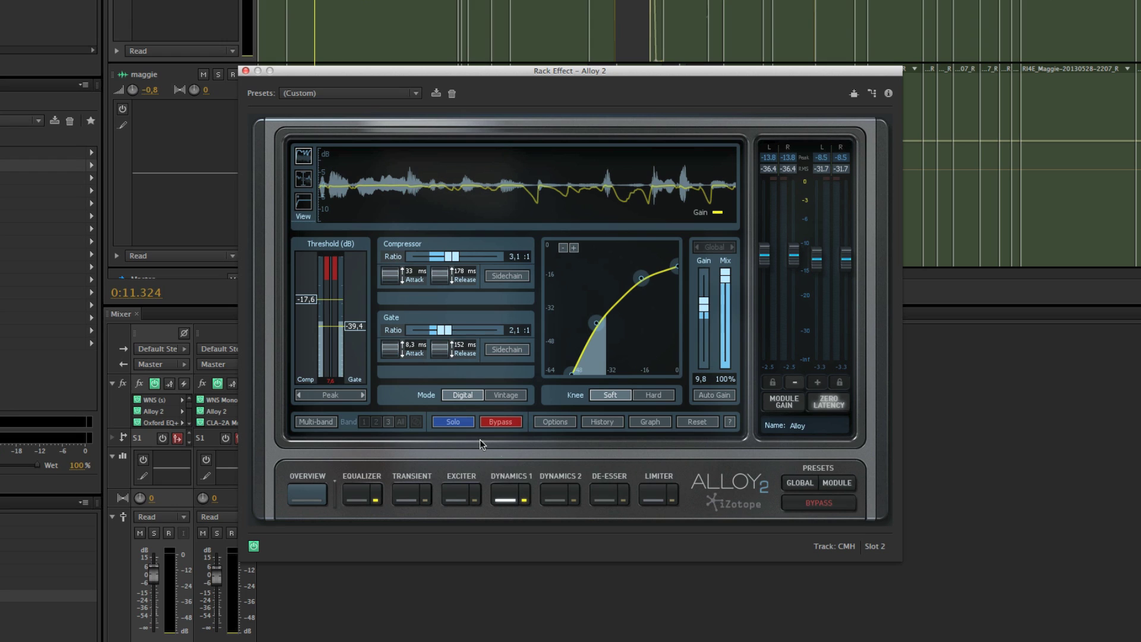
{"action": "left_click_drag", "start_coordinate": [361, 320], "coordinate": [340, 322]}
{"action": "left_click_drag", "start_coordinate": [392, 280], "coordinate": [435, 280]}
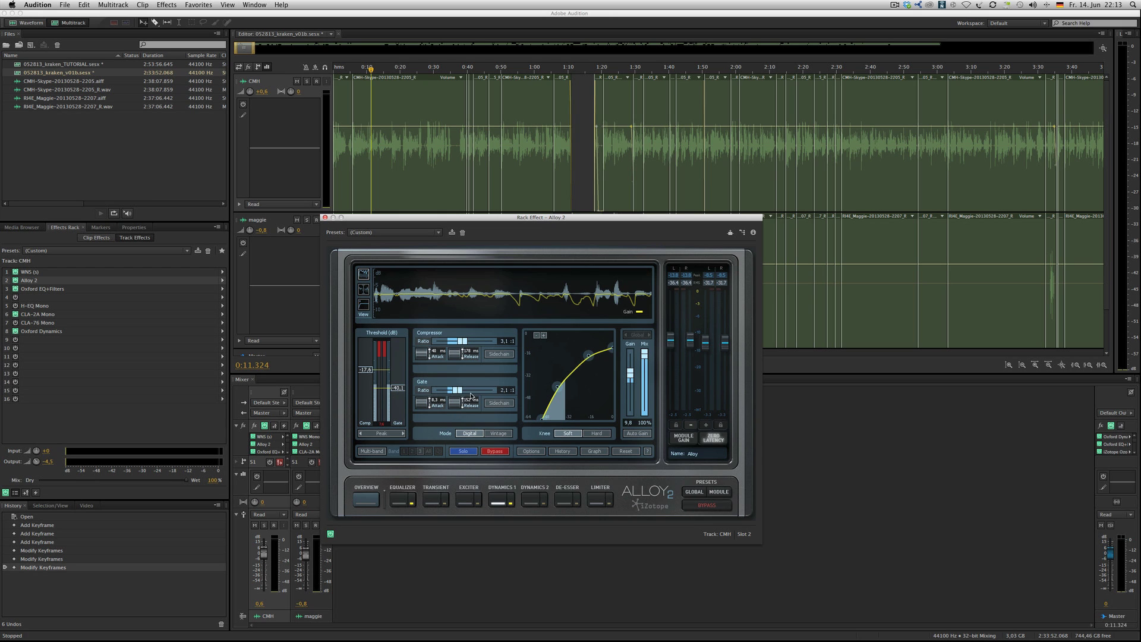
Step: Move the Alloy 2 window clear of the waveforms and play the session from about 0:31 to audition the dynamics
{"action": "left_click", "coordinate": [443, 70]}
{"action": "scroll", "coordinate": [443, 70], "scroll_direction": "up", "scroll_amount": 1}
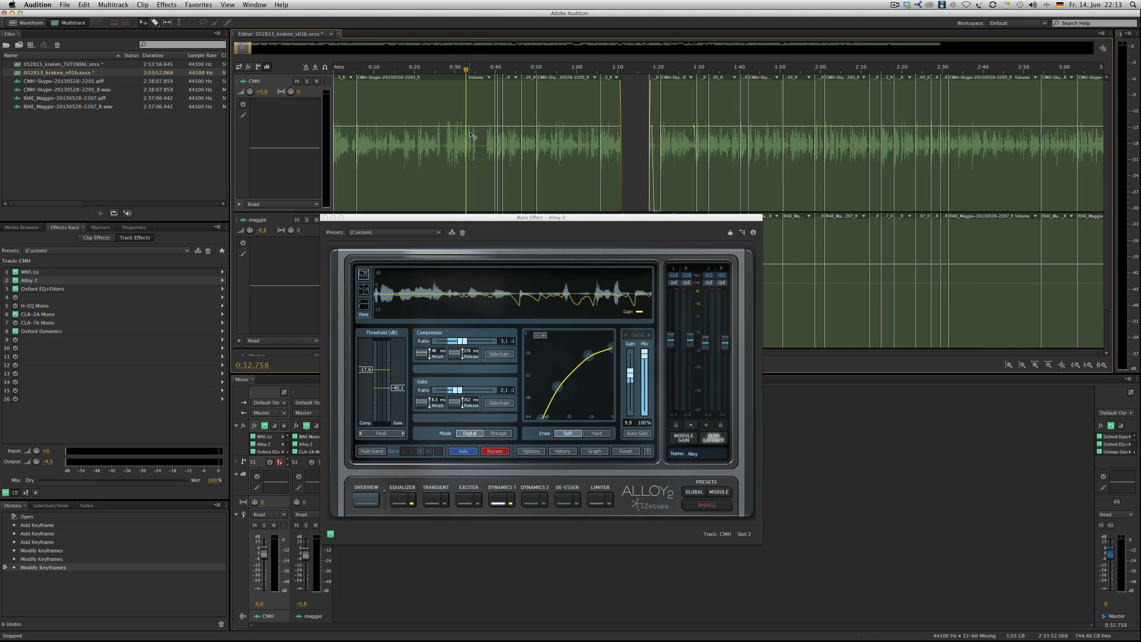
{"action": "left_click_drag", "start_coordinate": [501, 221], "coordinate": [805, 158]}
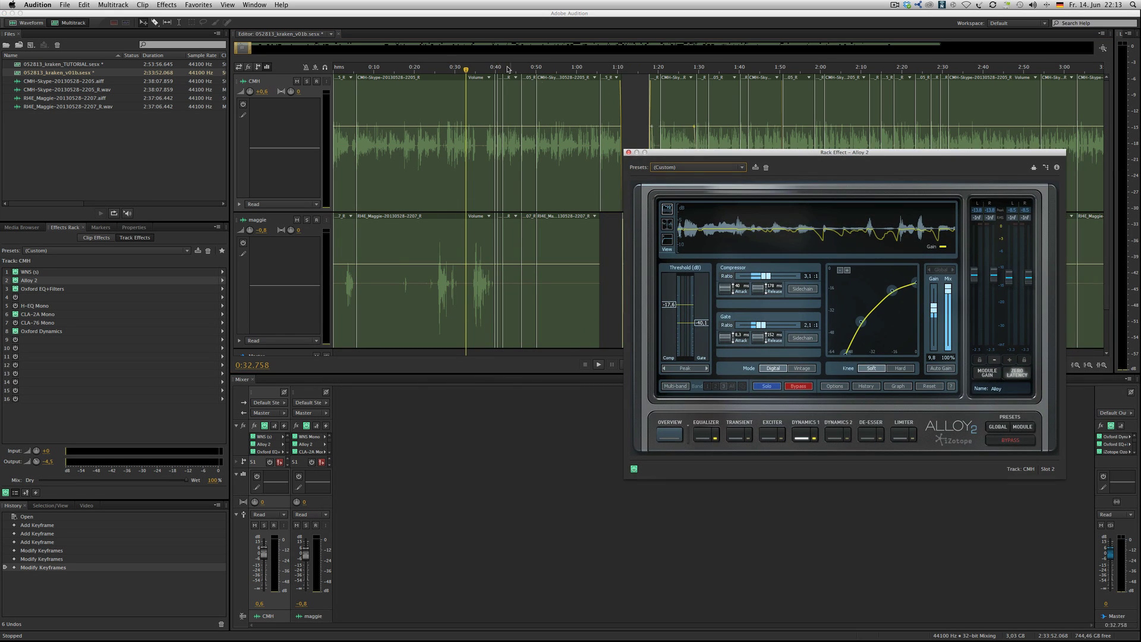
{"action": "scroll", "coordinate": [631, 118], "scroll_direction": "up", "scroll_amount": 3}
{"action": "scroll", "coordinate": [631, 118], "scroll_direction": "up", "scroll_amount": 2}
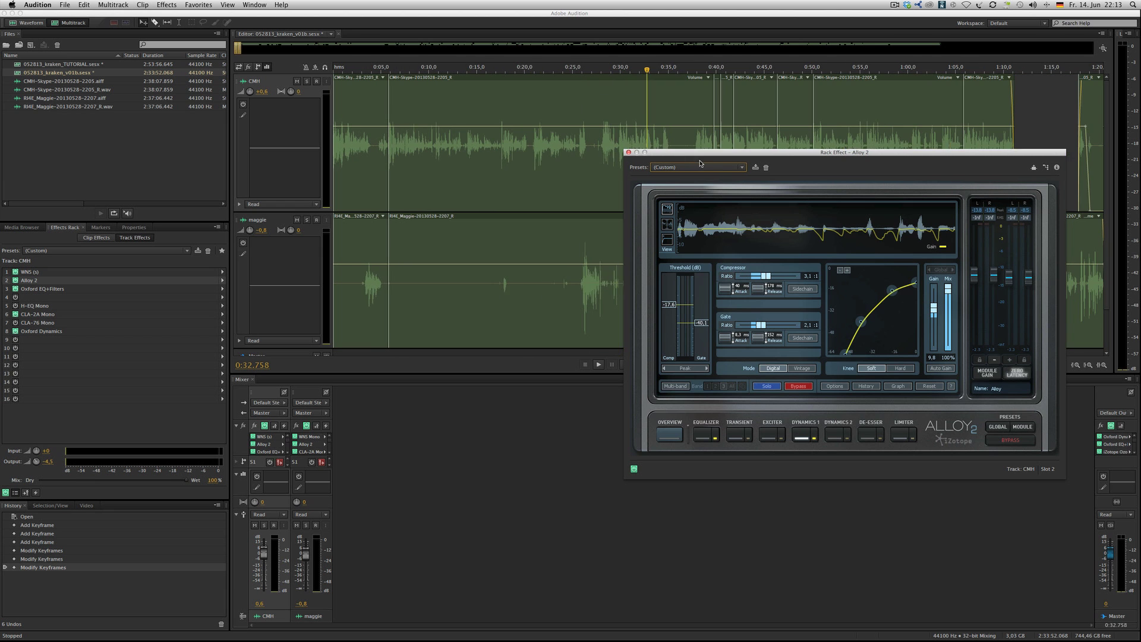
{"action": "left_click_drag", "start_coordinate": [702, 153], "coordinate": [223, 174]}
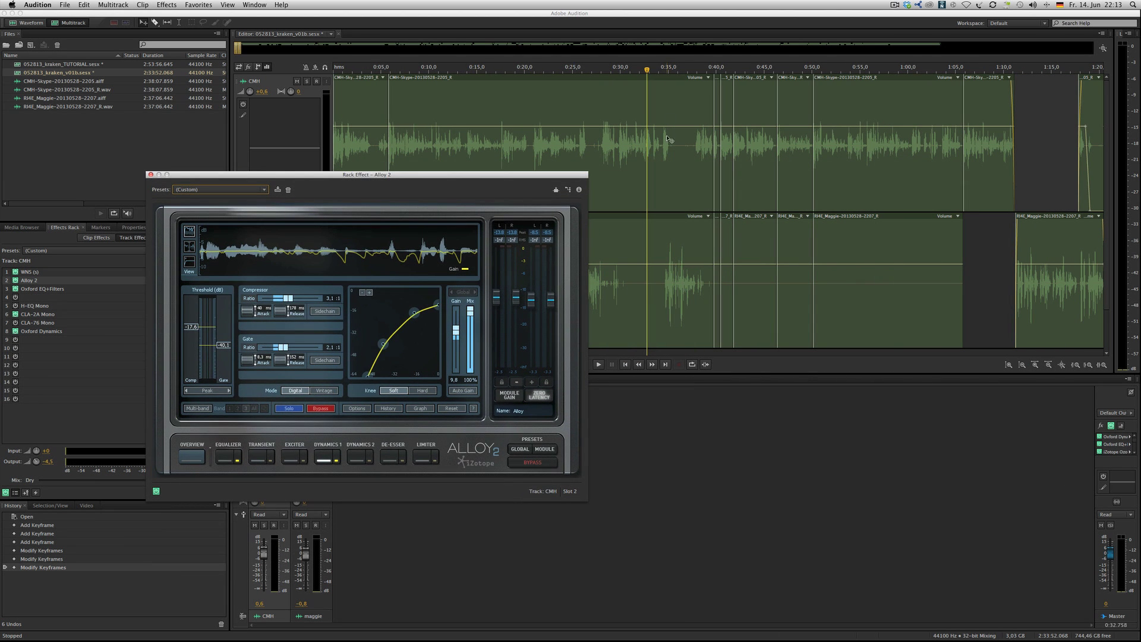
{"action": "left_click_drag", "start_coordinate": [647, 71], "coordinate": [632, 74]}
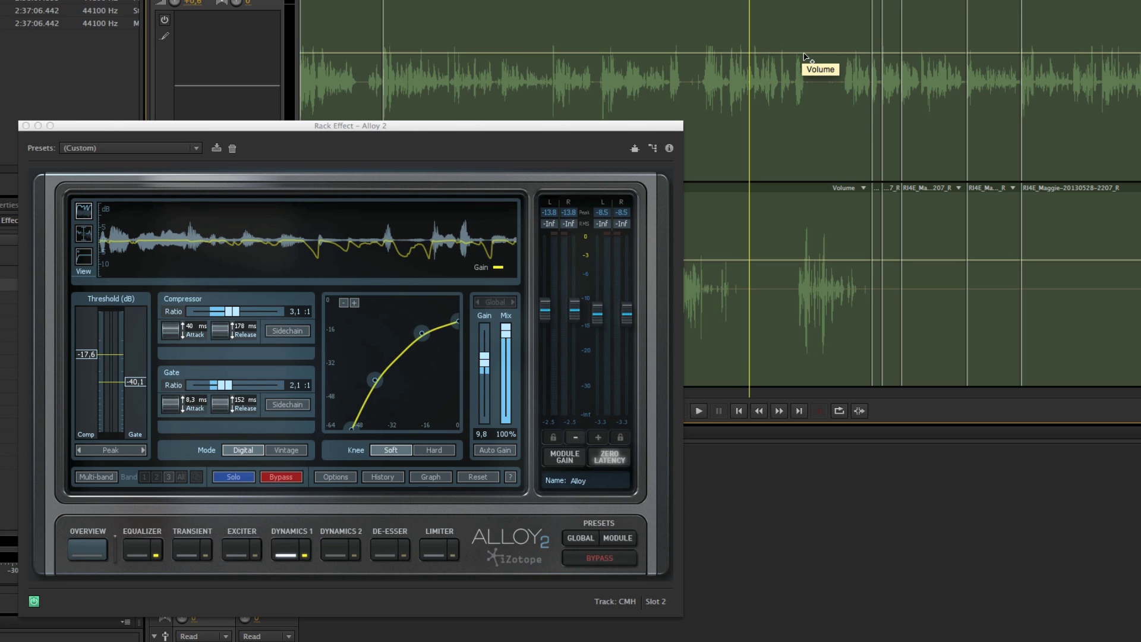
{"action": "key", "text": "space"}
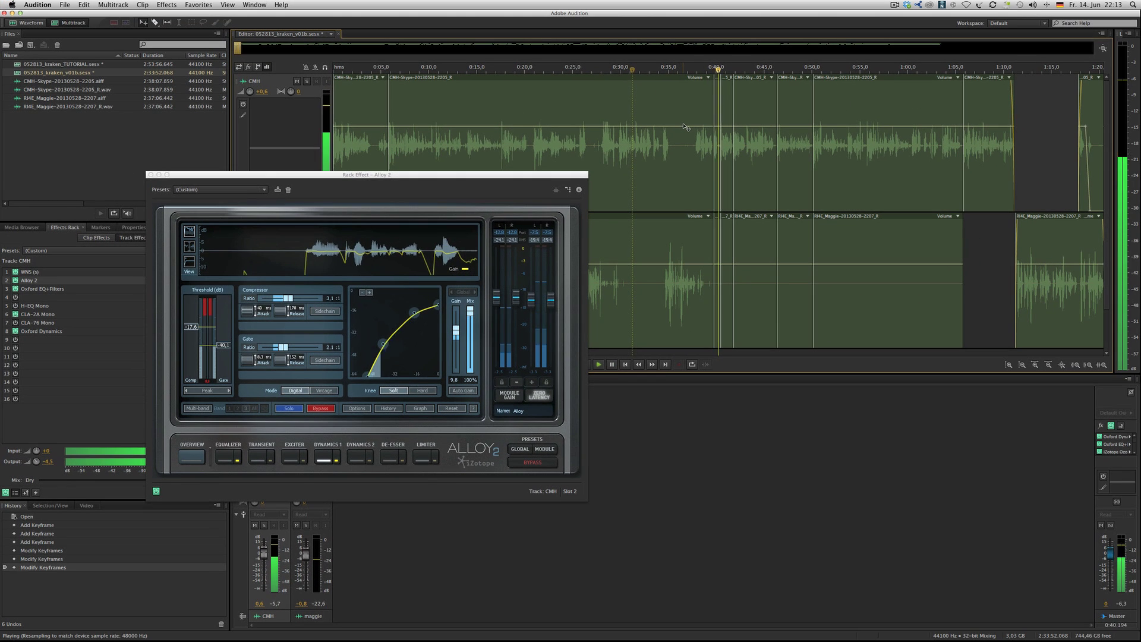
{"action": "key", "text": "space"}
Step: Add volume keyframes to the CMH clip and pull its envelope fully down in the pause between about 0:35 and 0:38
{"action": "left_click", "coordinate": [672, 131]}
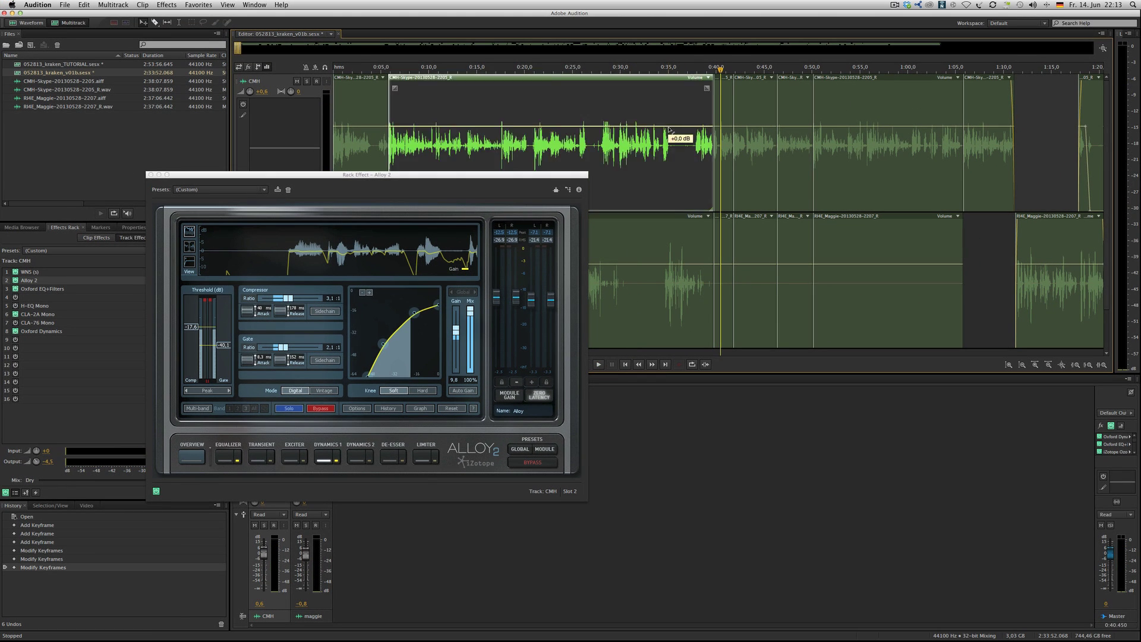
{"action": "left_click", "coordinate": [530, 163]}
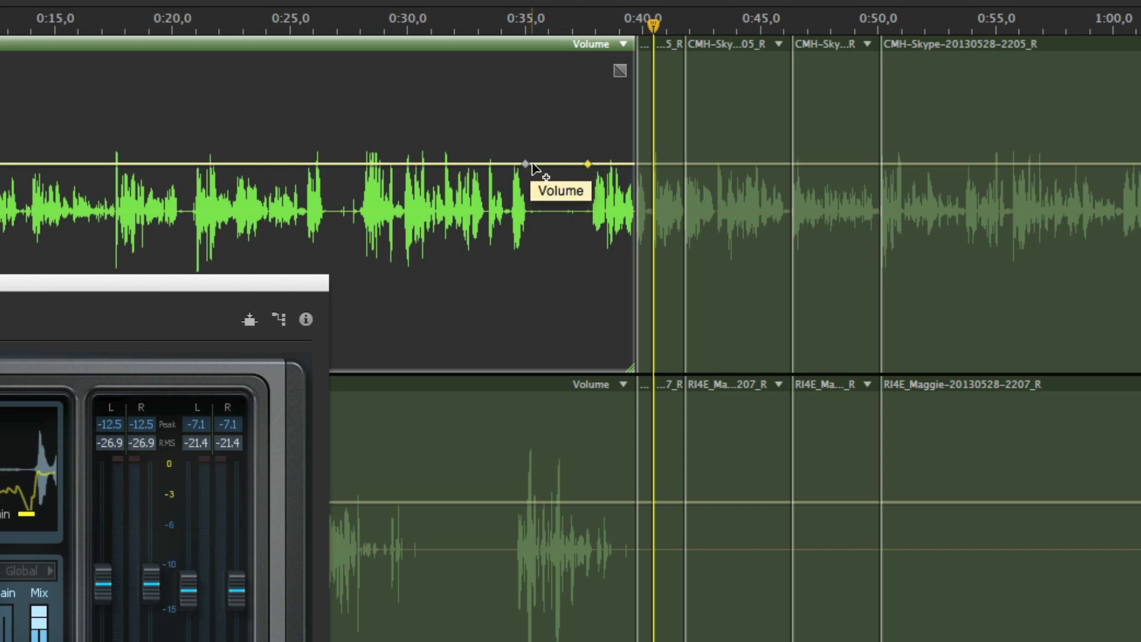
{"action": "left_click", "coordinate": [579, 163]}
{"action": "left_click_drag", "start_coordinate": [531, 165], "coordinate": [539, 369]}
{"action": "left_click_drag", "start_coordinate": [583, 166], "coordinate": [588, 369]}
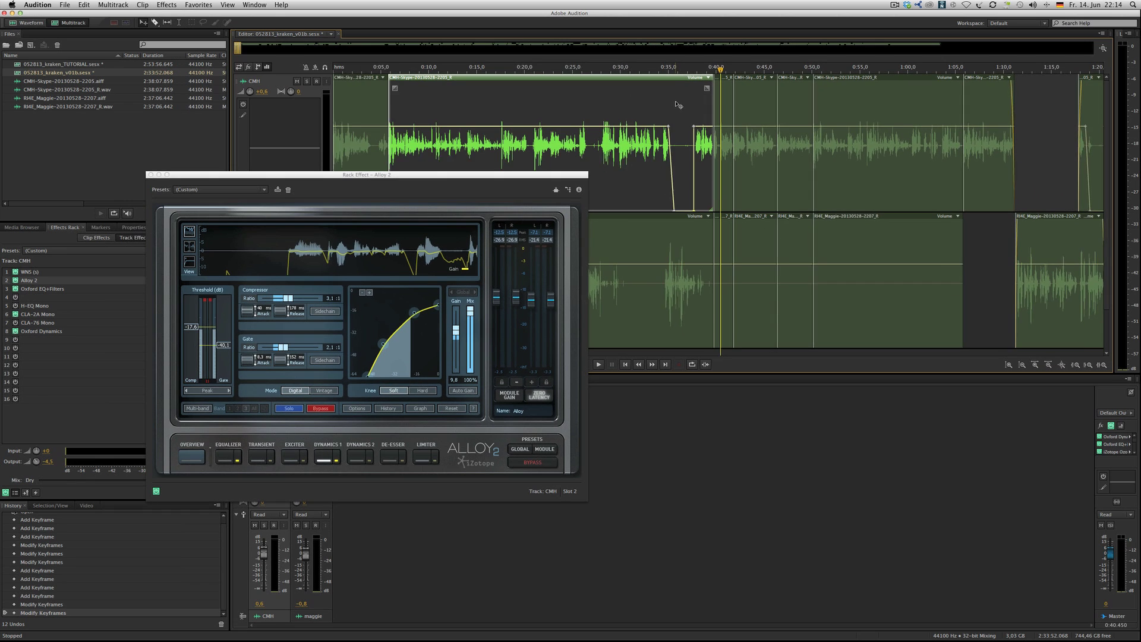
Step: Examine the volume envelopes and clip edits on the CMH and maggie tracks through about the first two minutes of the session
{"action": "scroll", "coordinate": [530, 104], "scroll_direction": "right", "scroll_amount": 3}
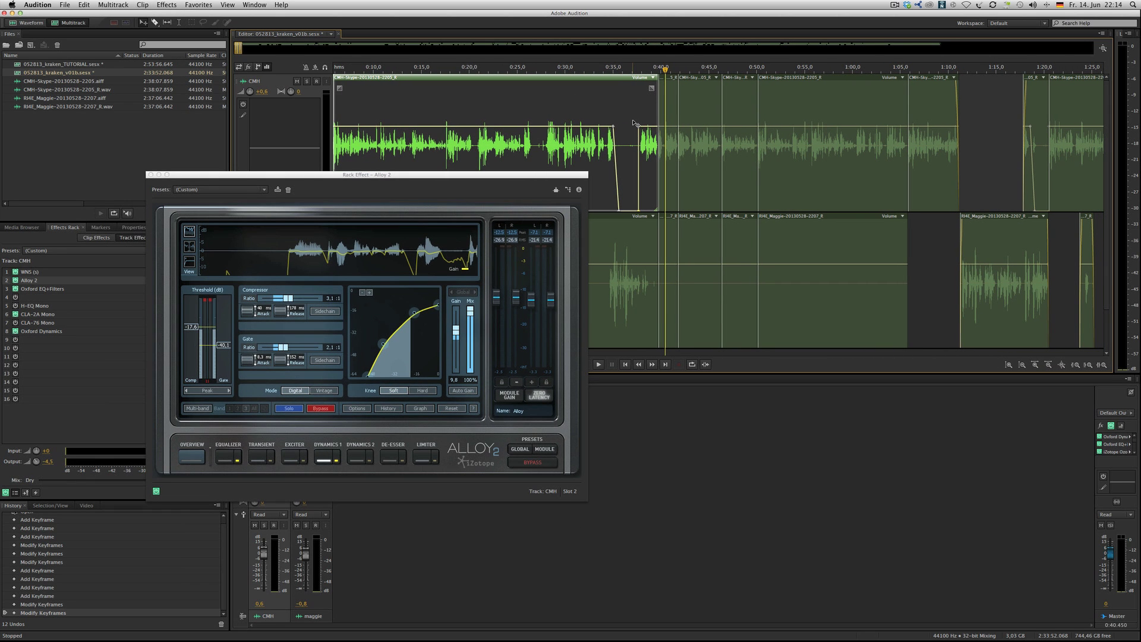
{"action": "scroll", "coordinate": [635, 123], "scroll_direction": "right", "scroll_amount": 10}
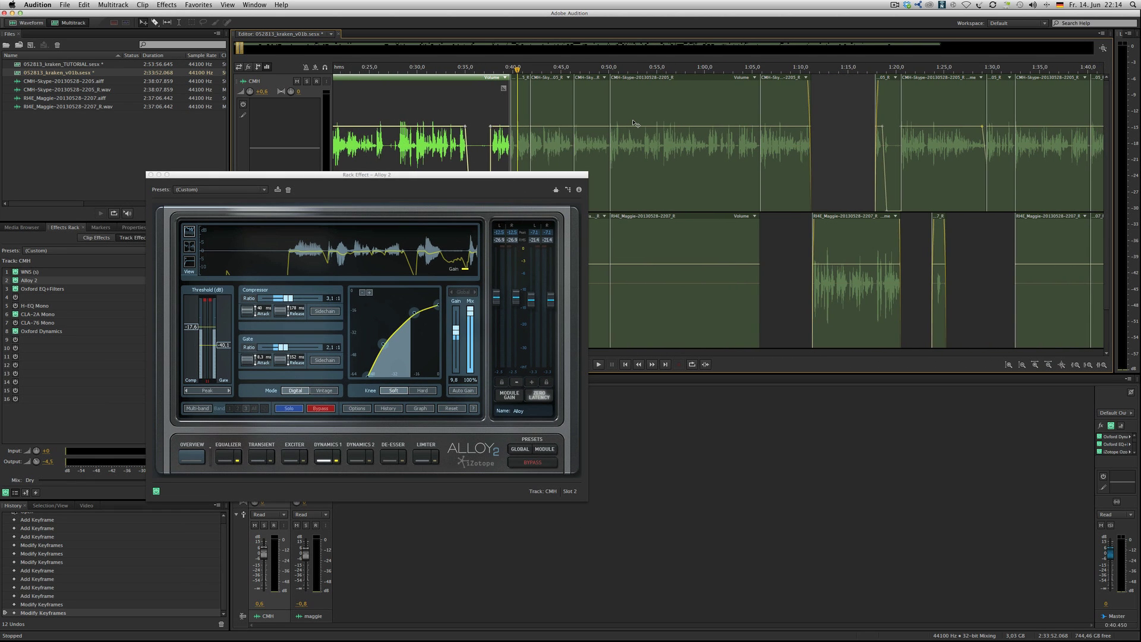
{"action": "scroll", "coordinate": [635, 123], "scroll_direction": "right", "scroll_amount": 2}
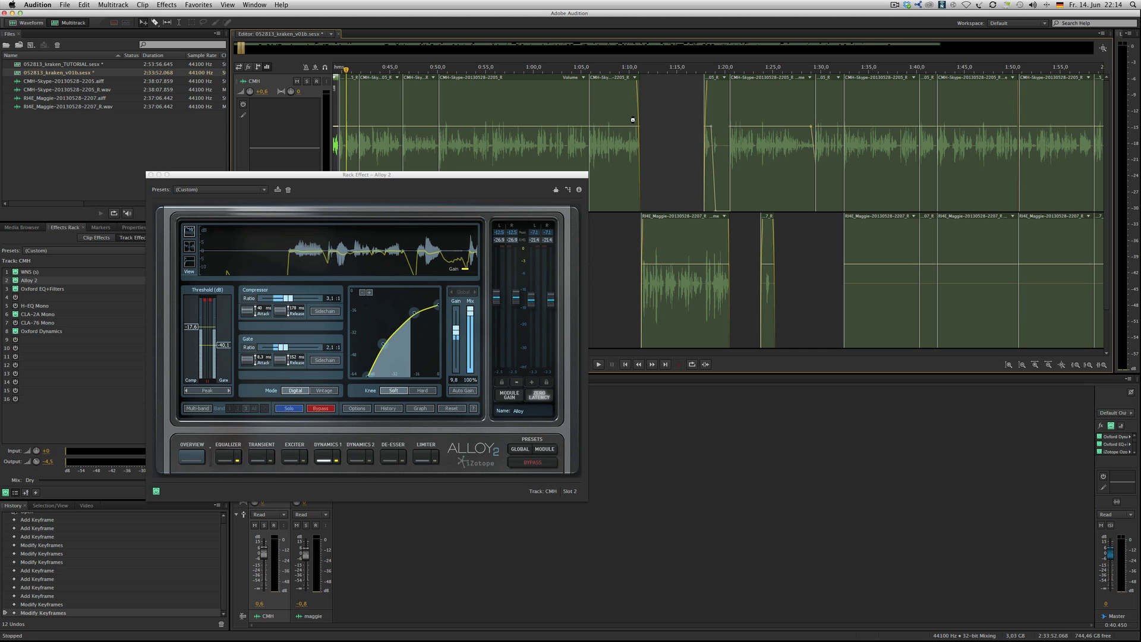
{"action": "scroll", "coordinate": [633, 119], "scroll_direction": "left", "scroll_amount": 14}
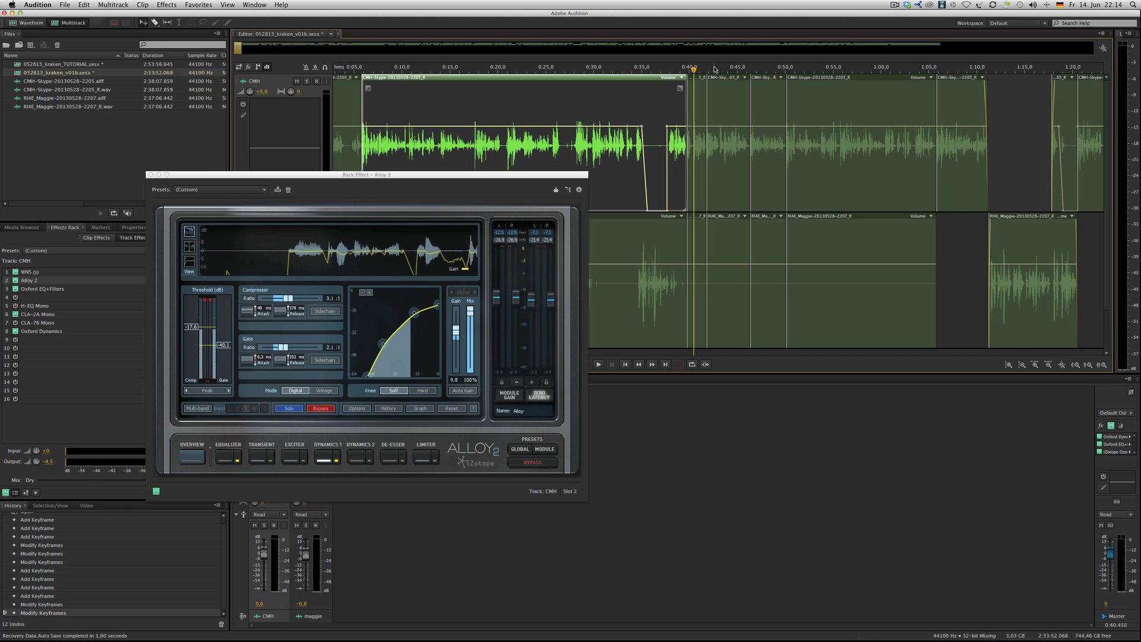
{"action": "scroll", "coordinate": [716, 70], "scroll_direction": "up", "scroll_amount": 1}
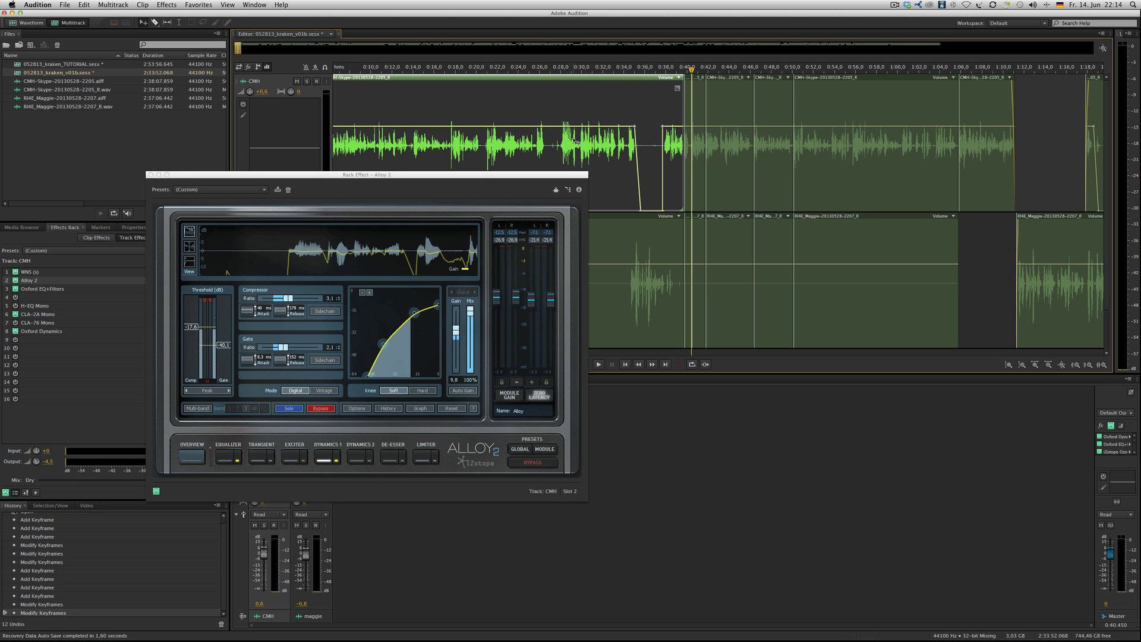
{"action": "scroll", "coordinate": [575, 143], "scroll_direction": "right", "scroll_amount": 3}
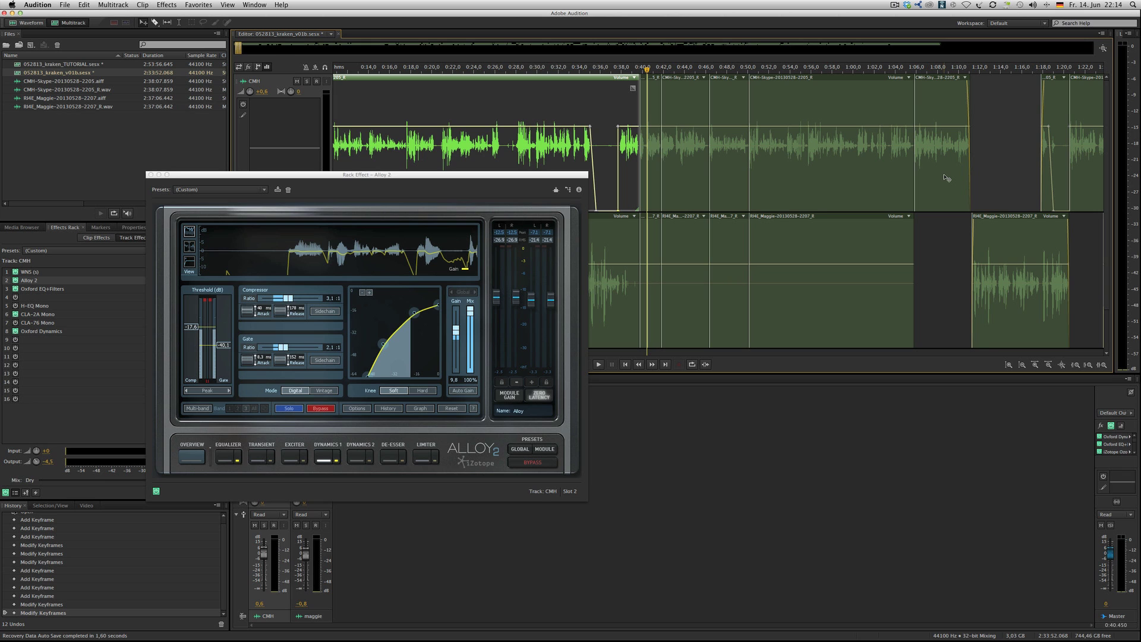
{"action": "scroll", "coordinate": [946, 118], "scroll_direction": "right", "scroll_amount": 1}
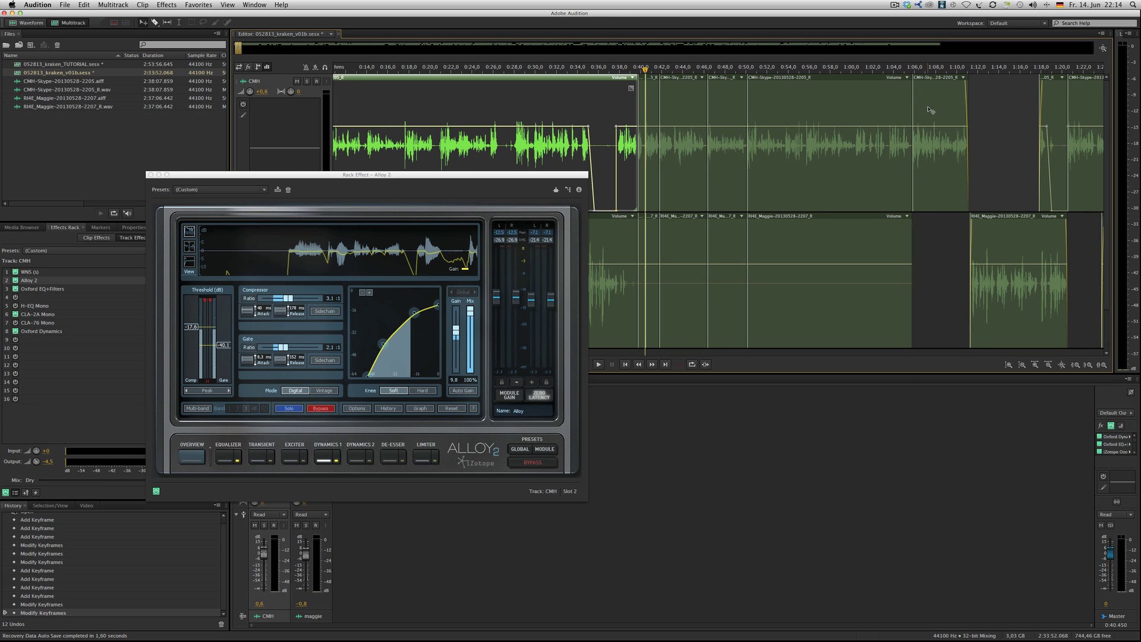
{"action": "scroll", "coordinate": [581, 145], "scroll_direction": "right", "scroll_amount": 1}
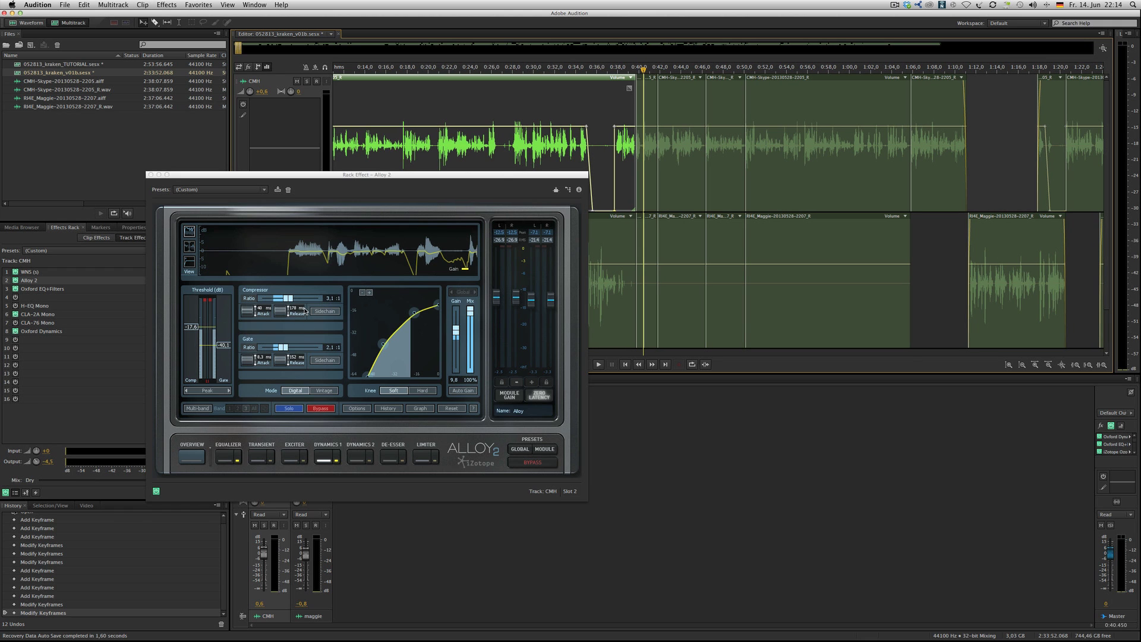
Step: Inspect Alloy 2's Limiter module and the CMH track's Oxford Dynamics plug-in, closing each plug-in window after viewing it
{"action": "left_click", "coordinate": [435, 462]}
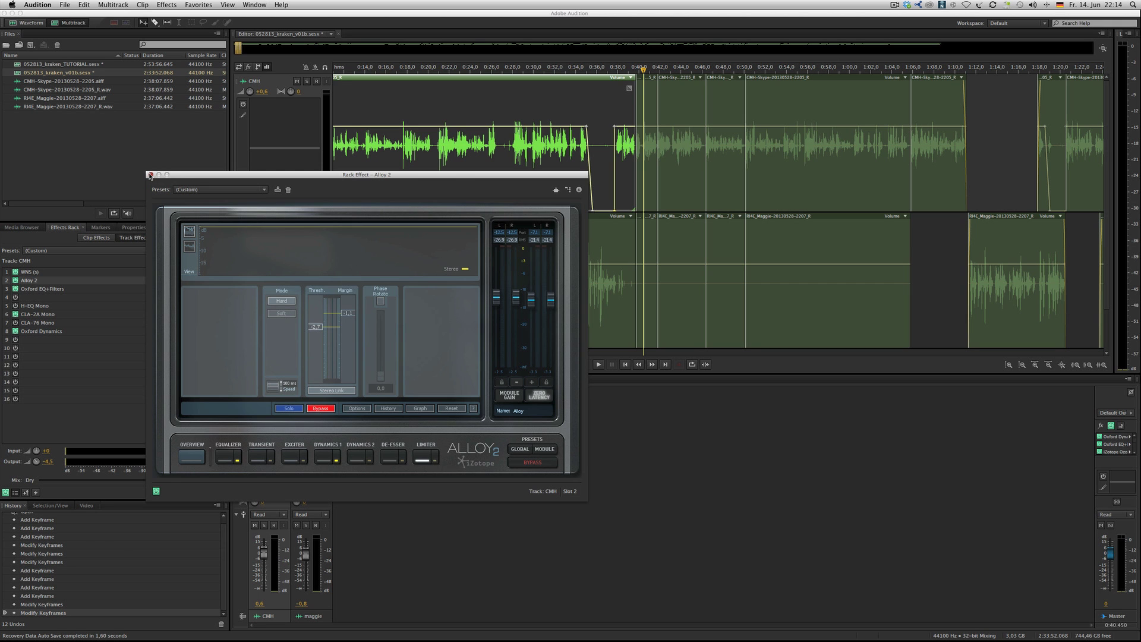
{"action": "left_click", "coordinate": [151, 175]}
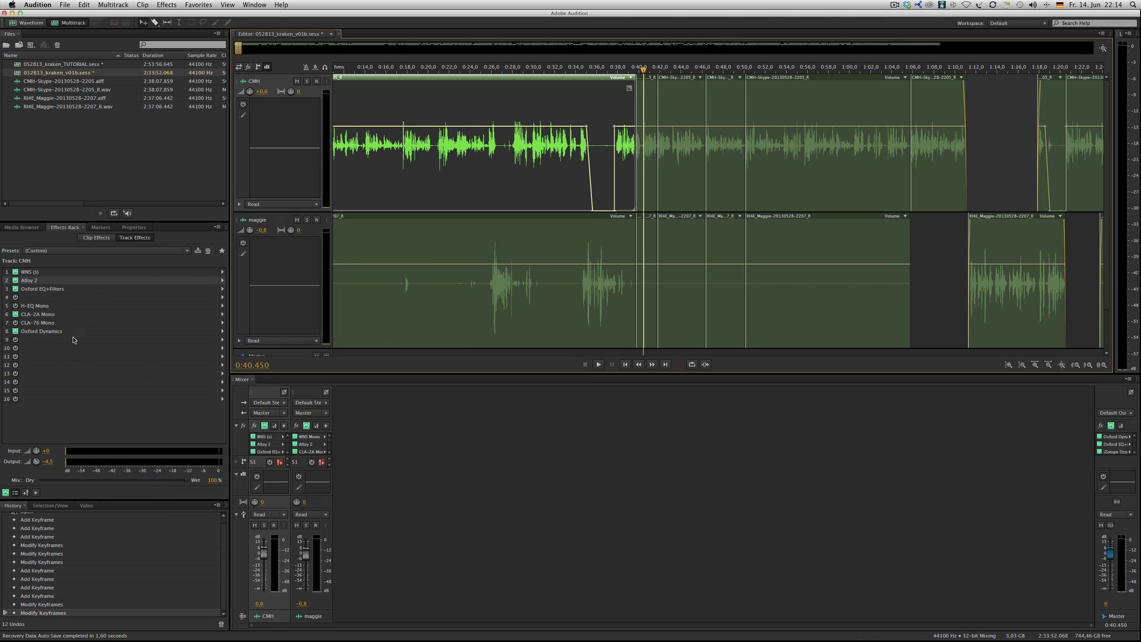
{"action": "left_click", "coordinate": [54, 334]}
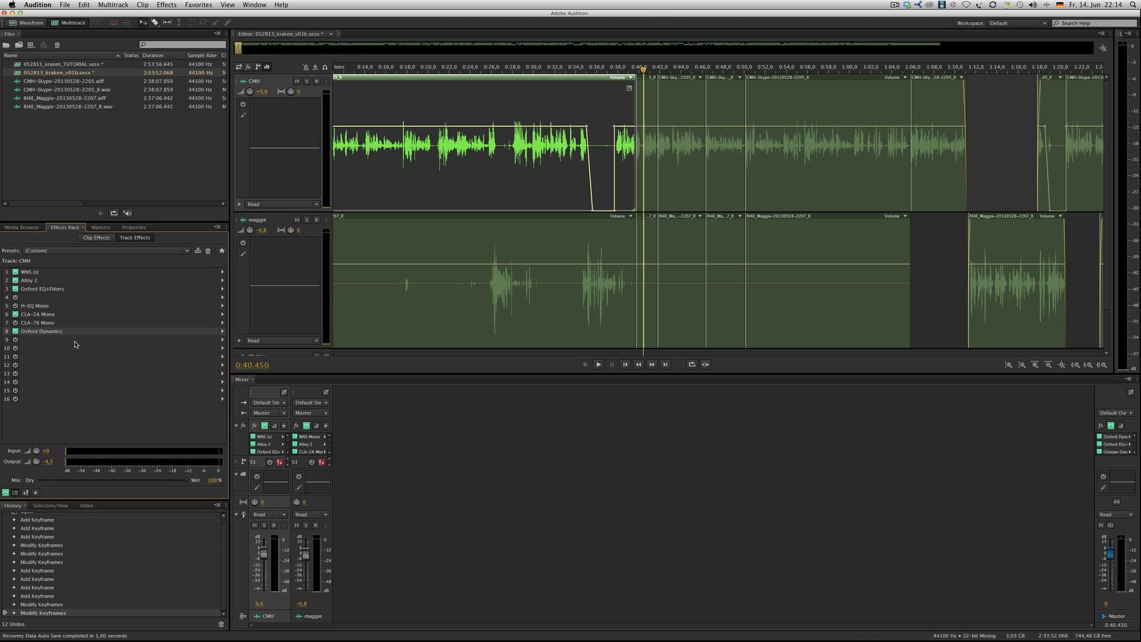
{"action": "double_click", "coordinate": [45, 334]}
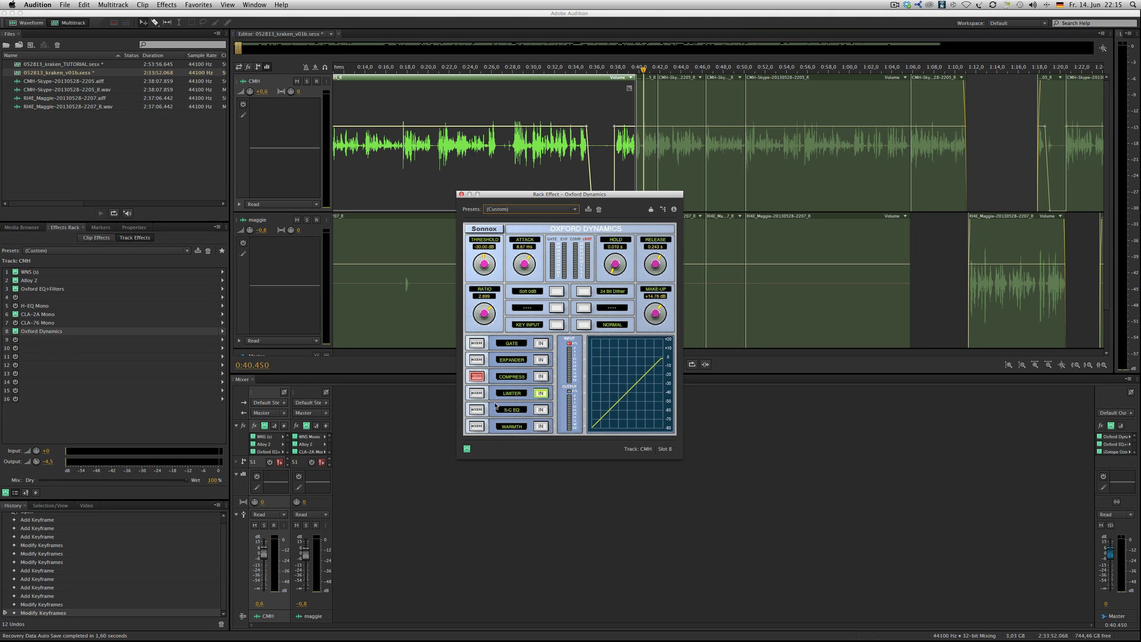
{"action": "left_click", "coordinate": [461, 194]}
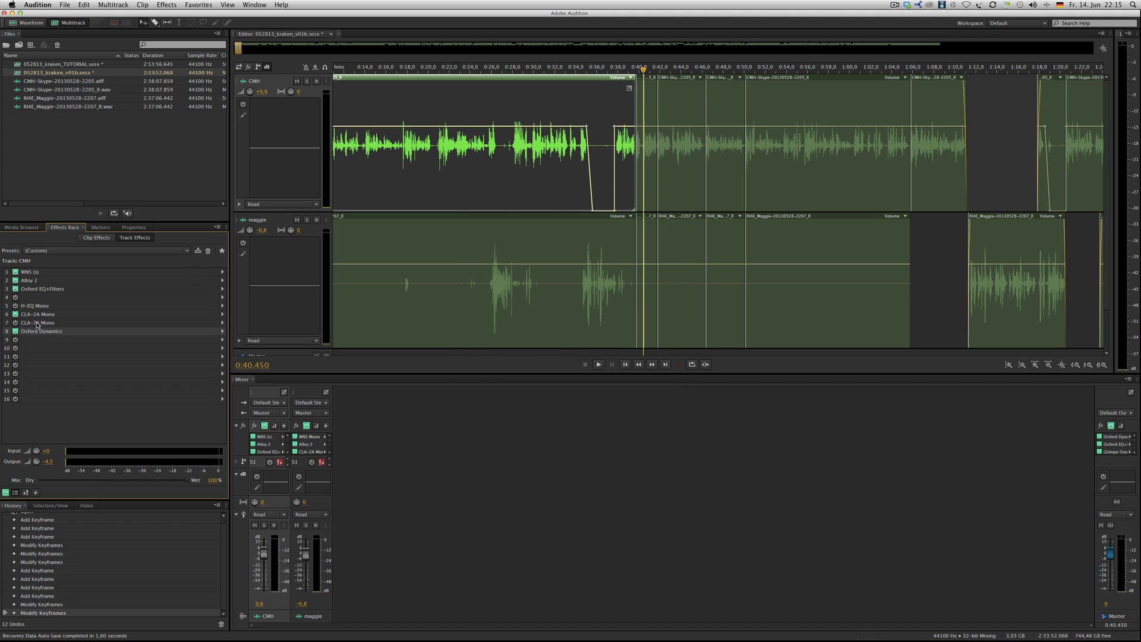